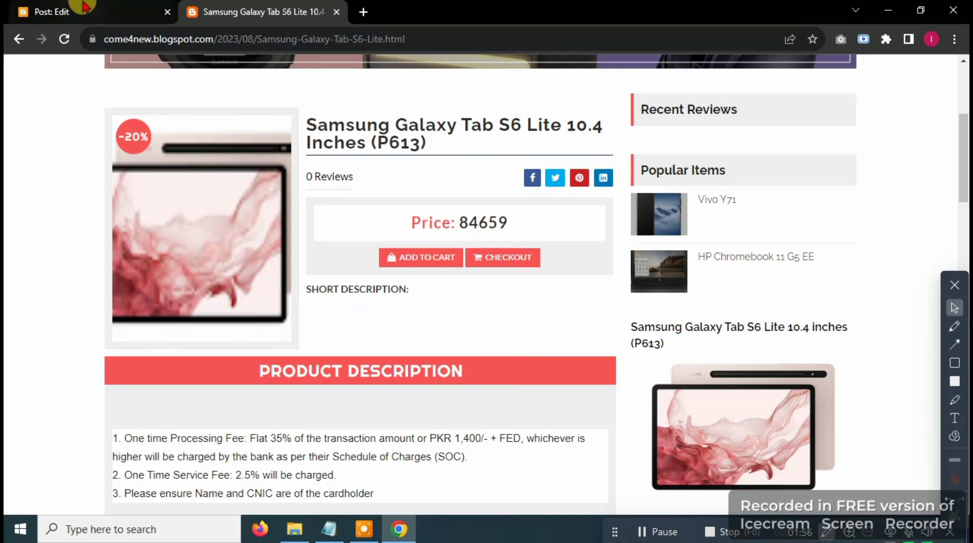
# Step: Switch to the Blogger post editor and place the text cursor right after the tablet image
pyautogui.click(84, 7)
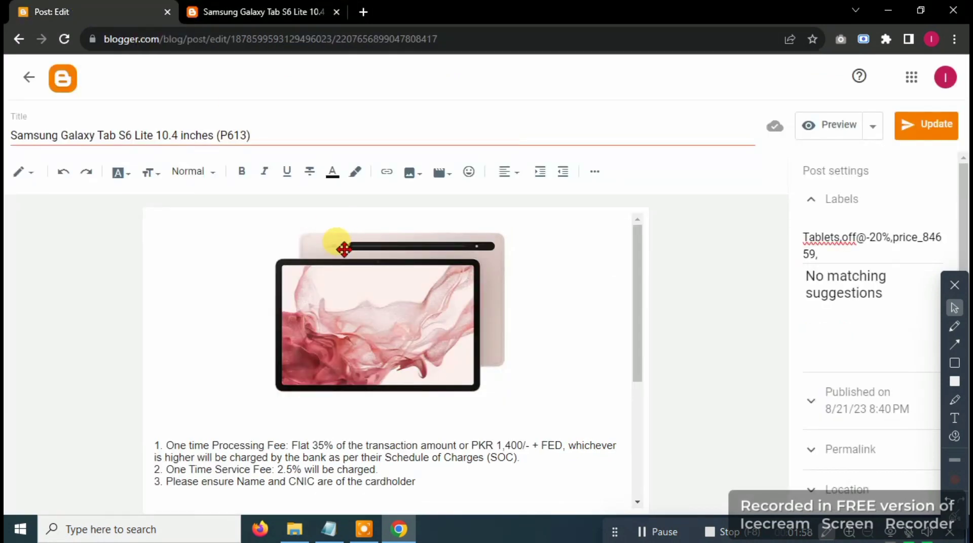
pyautogui.click(380, 294)
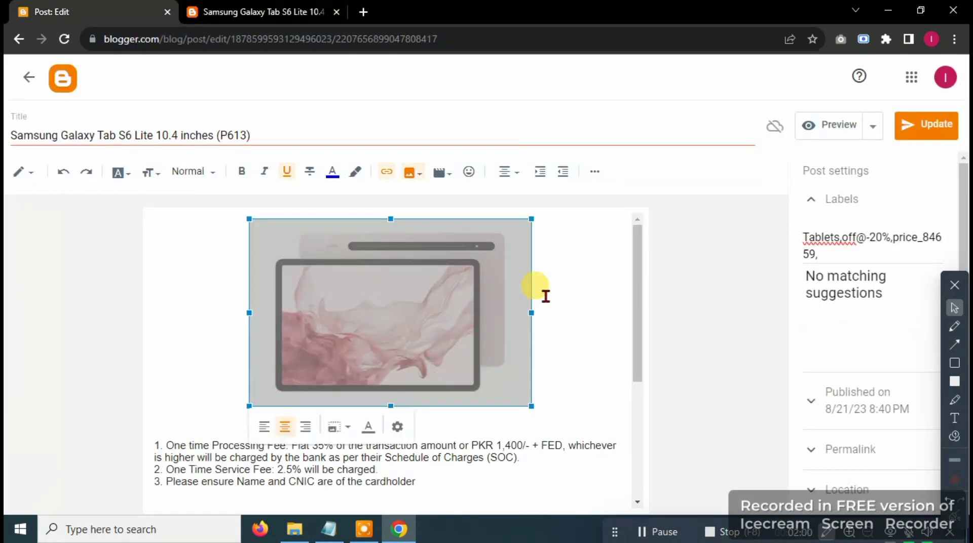
pyautogui.click(545, 294)
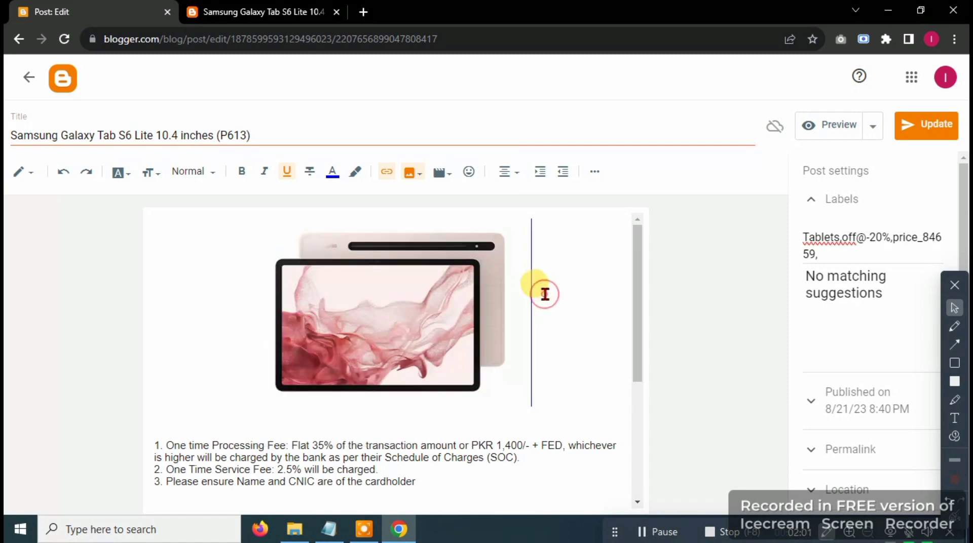
# Step: Search Google for "bg remover" in a new browser tab and open the remove.bg site
pyautogui.click(361, 11)
pyautogui.click(342, 31)
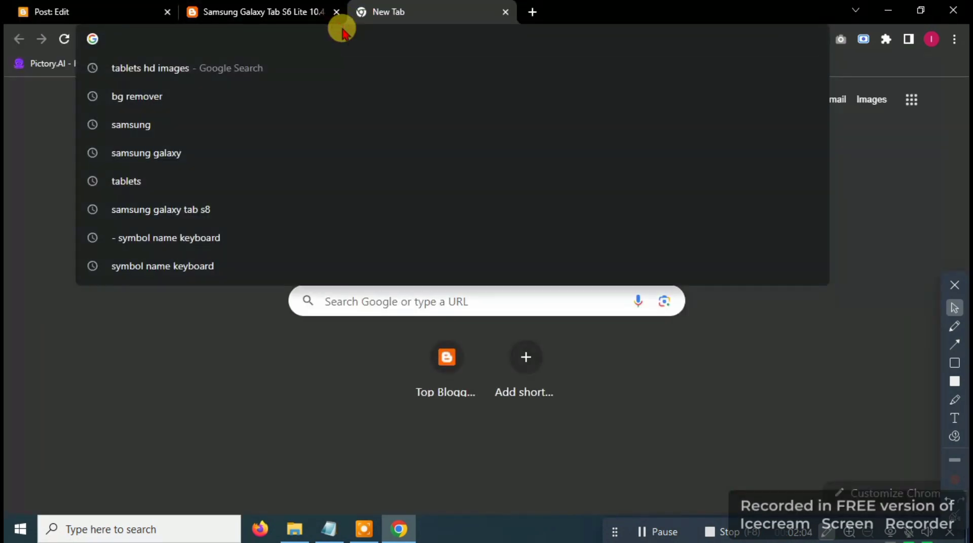
pyautogui.write('bg remover')
pyautogui.press('Return')
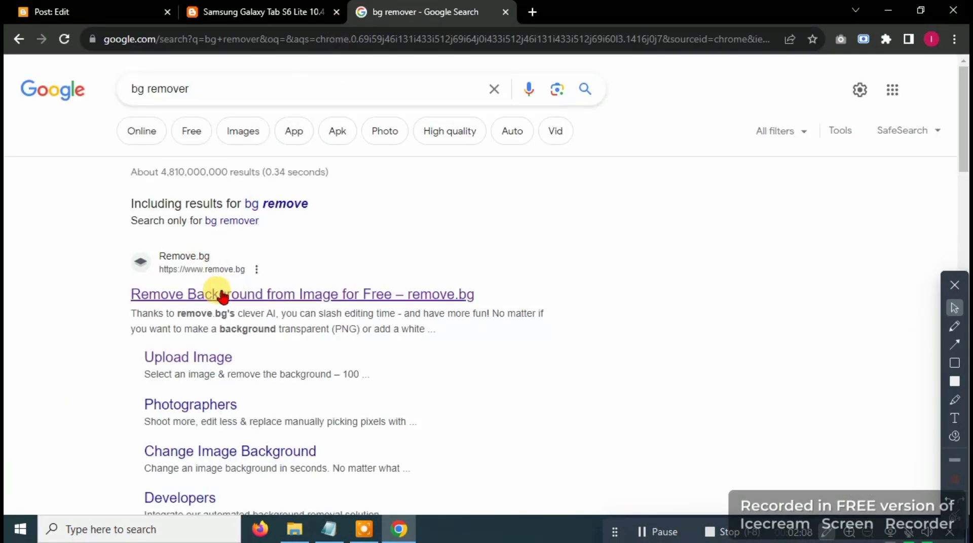
pyautogui.click(228, 294)
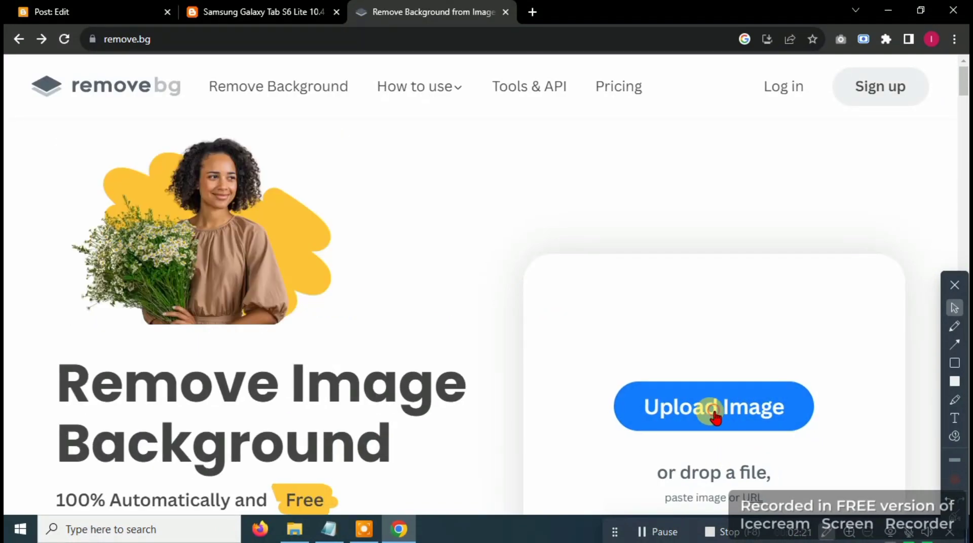
# Step: Upload "Samsung Galaxy Tab S6 Lite 10.4 inches (P613)" from Downloads to remove.bg and download the background-free preview image
pyautogui.click(715, 414)
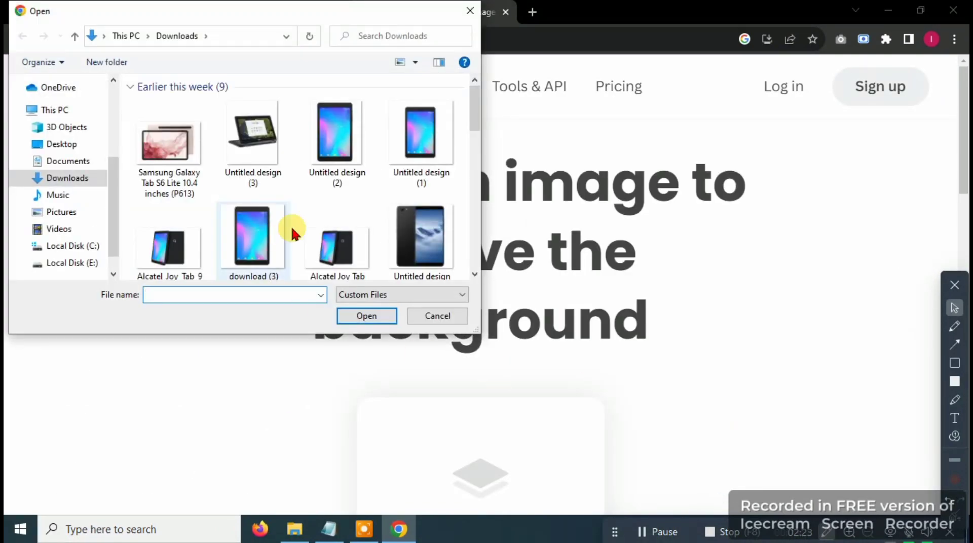
pyautogui.click(166, 175)
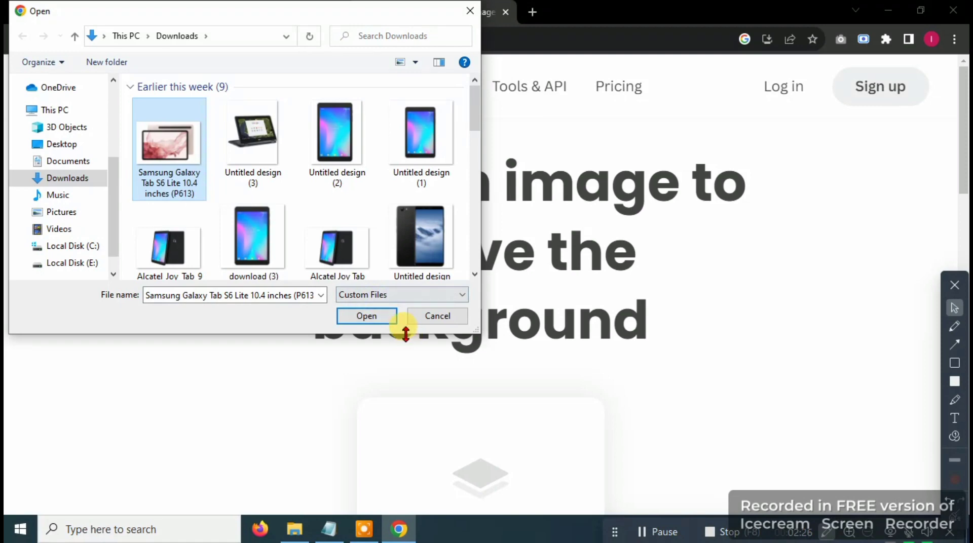
pyautogui.click(379, 320)
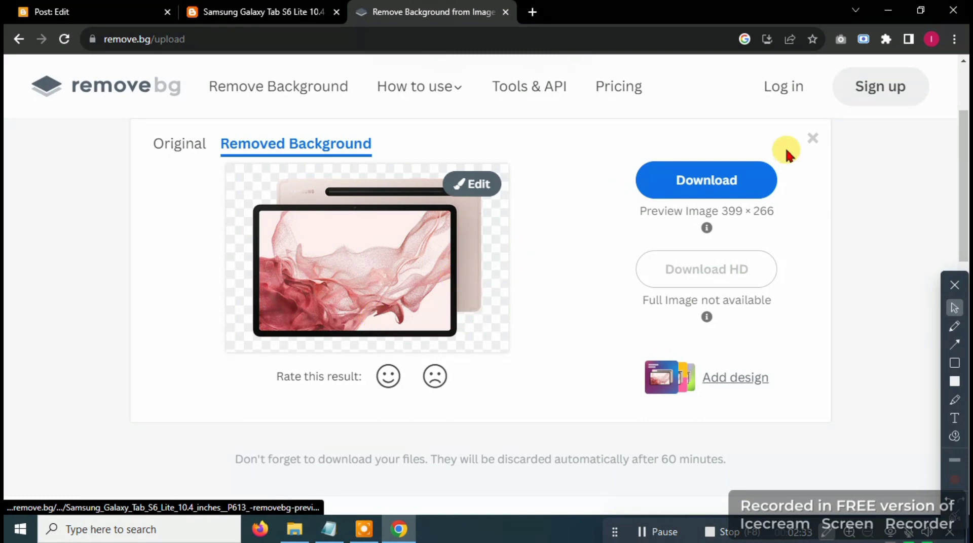
pyautogui.click(724, 185)
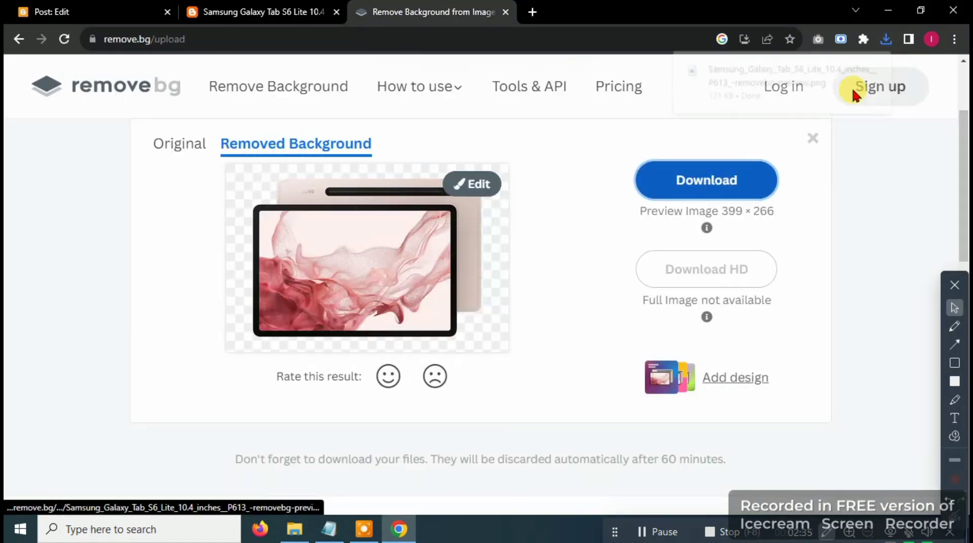
# Step: Open the cutout in the remove.bg editor and browse its color and photo backgrounds
pyautogui.click(470, 189)
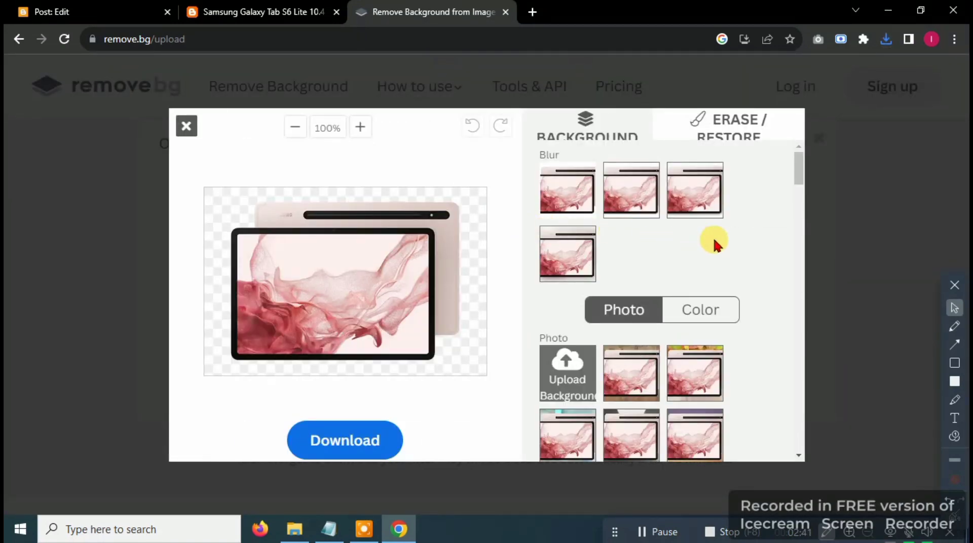
pyautogui.moveTo(798, 167); pyautogui.dragTo(806, 142)
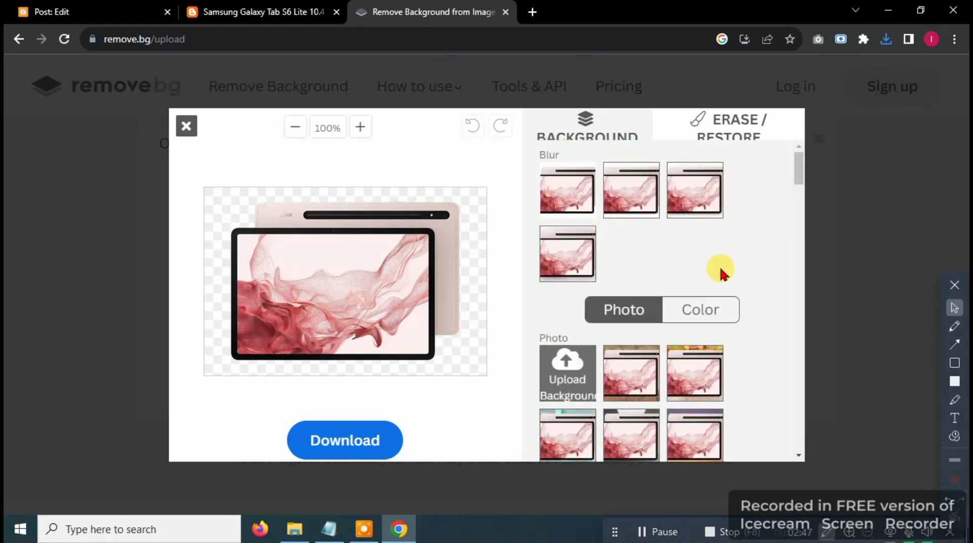
pyautogui.click(694, 311)
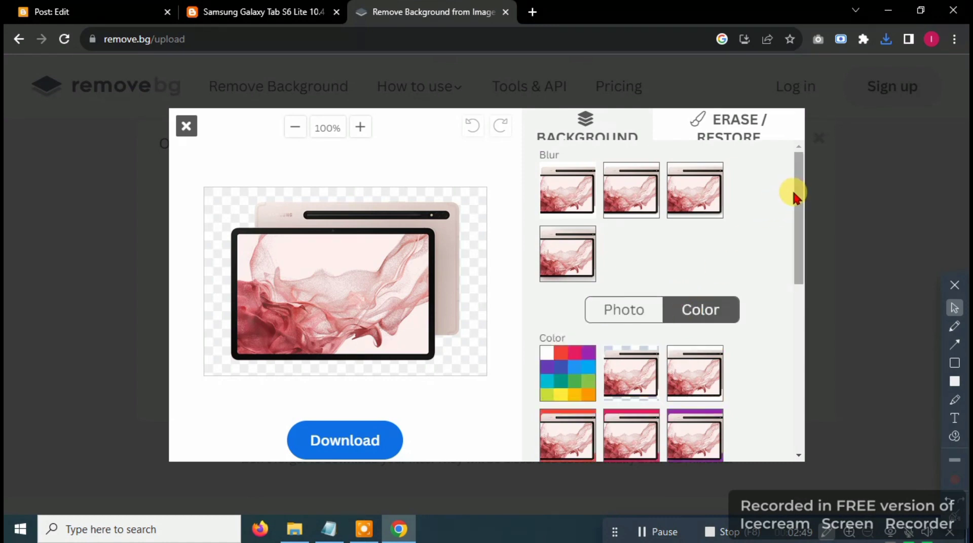
pyautogui.moveTo(799, 195); pyautogui.dragTo(832, 217)
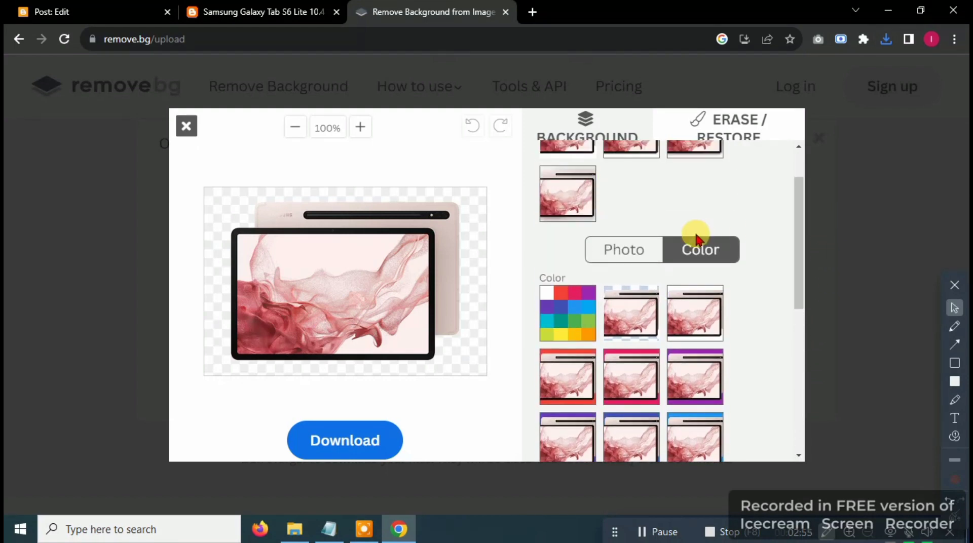
pyautogui.click(635, 249)
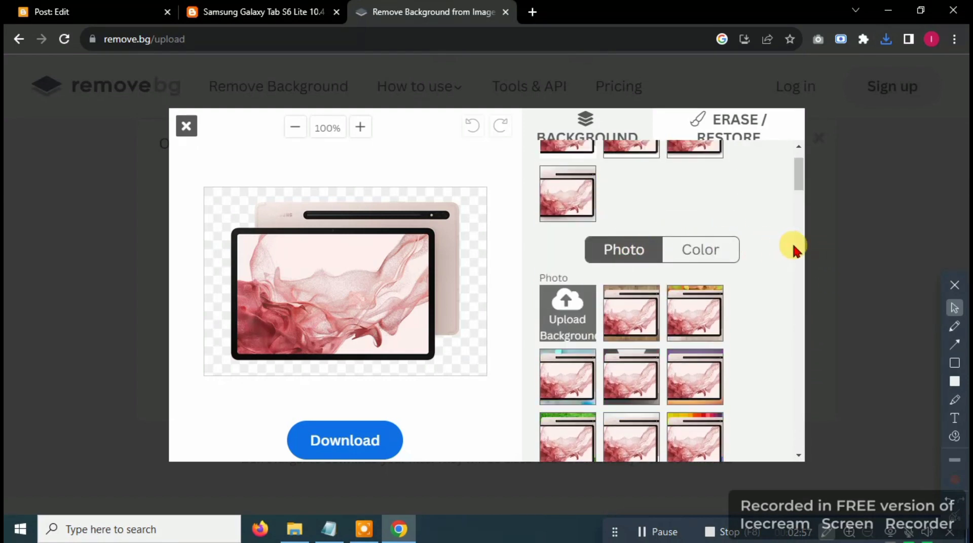
pyautogui.moveTo(801, 175); pyautogui.dragTo(804, 195)
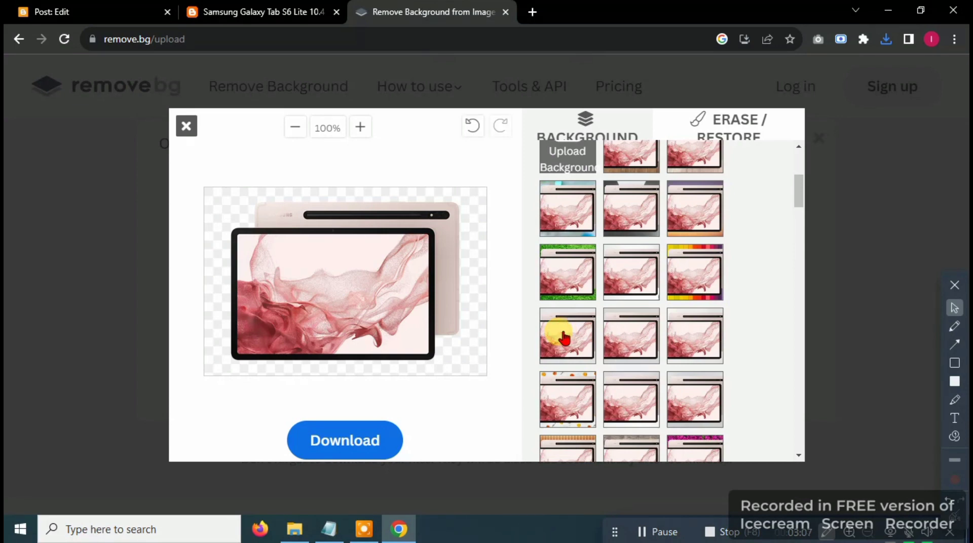
# Step: Try a plain light grey photo background behind the tablet, then close the editor without downloading that version
pyautogui.click(564, 336)
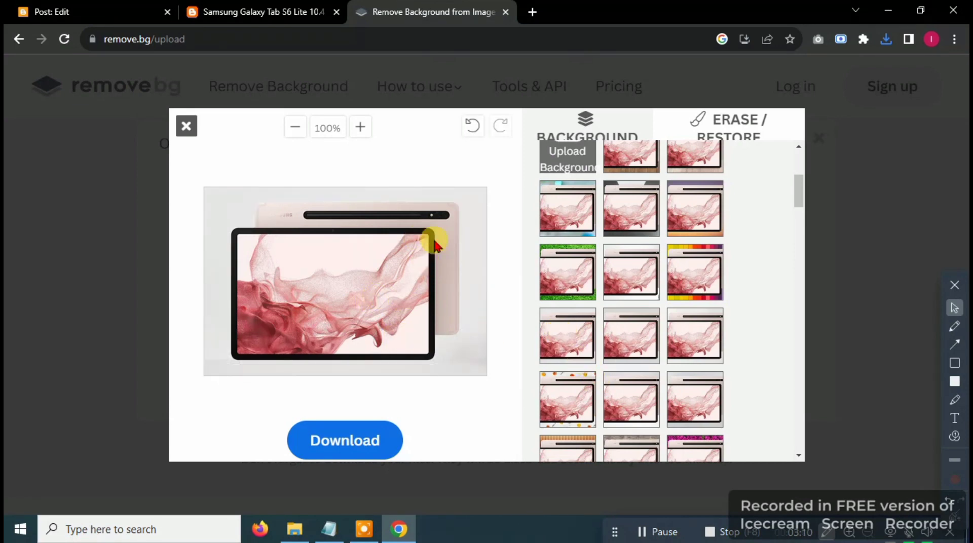
pyautogui.click(346, 436)
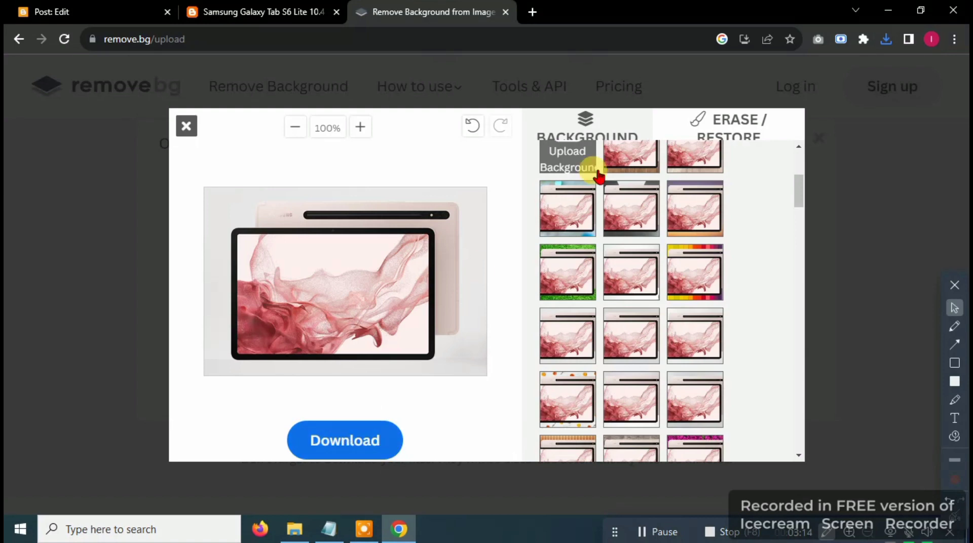
pyautogui.click(340, 449)
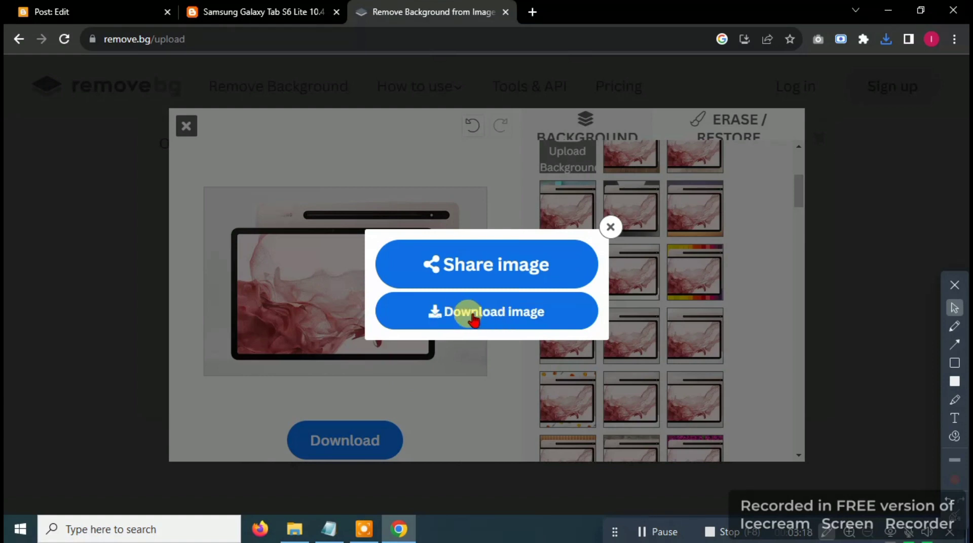
pyautogui.click(610, 228)
pyautogui.click(185, 126)
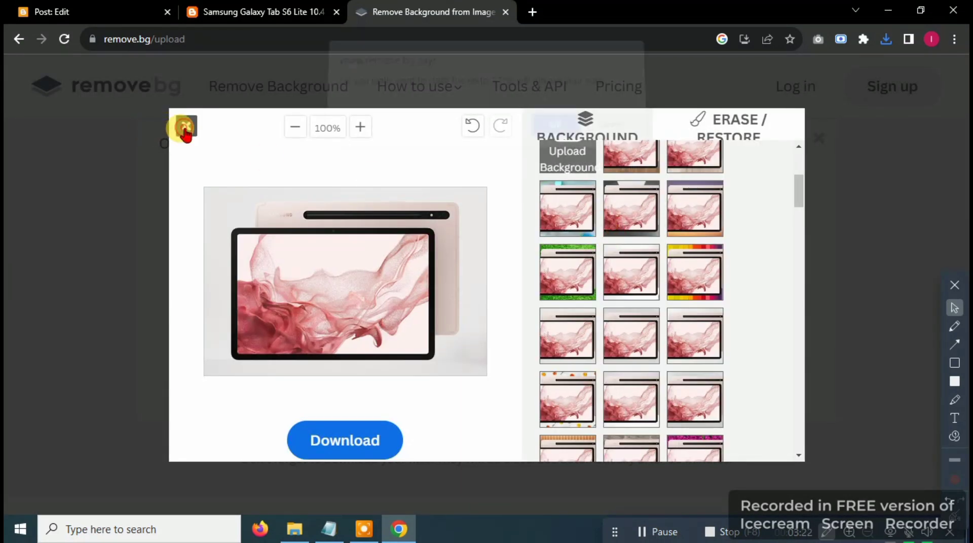
# Step: In File Explorer's Downloads folder, rename the new cutout image to Samsung_Galaxy_Tab_S6_Lite_10.4_inches__P613, dropping the removebg-preview suffix
pyautogui.click(124, 6)
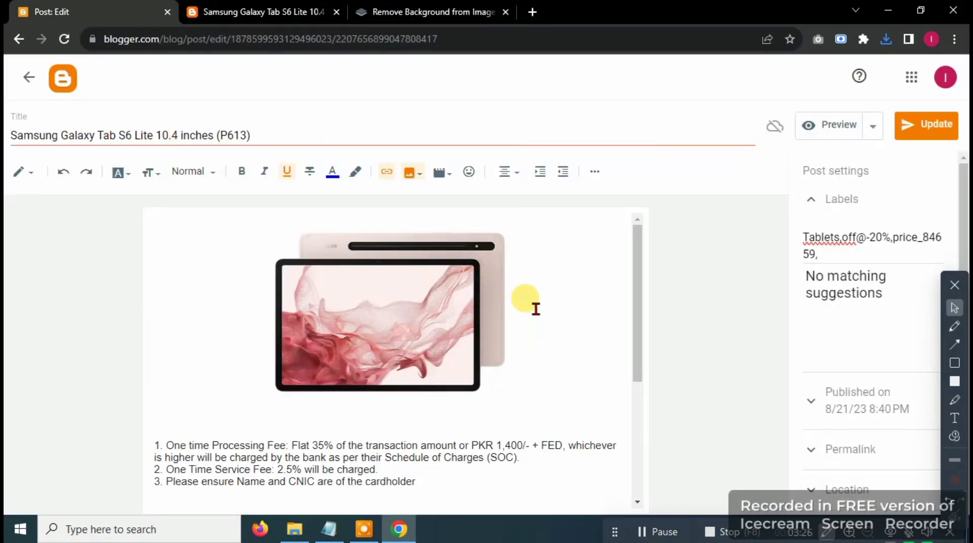
pyautogui.click(295, 529)
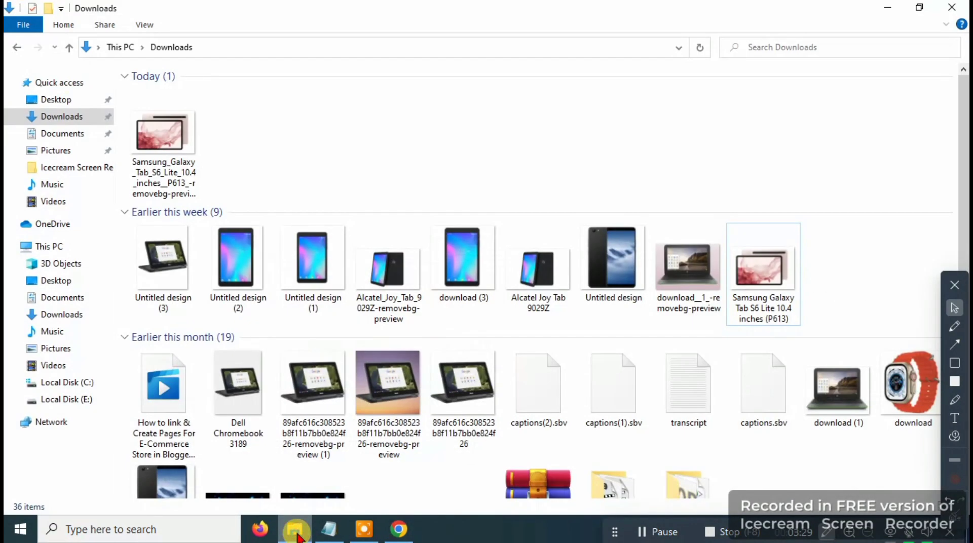
pyautogui.click(177, 182)
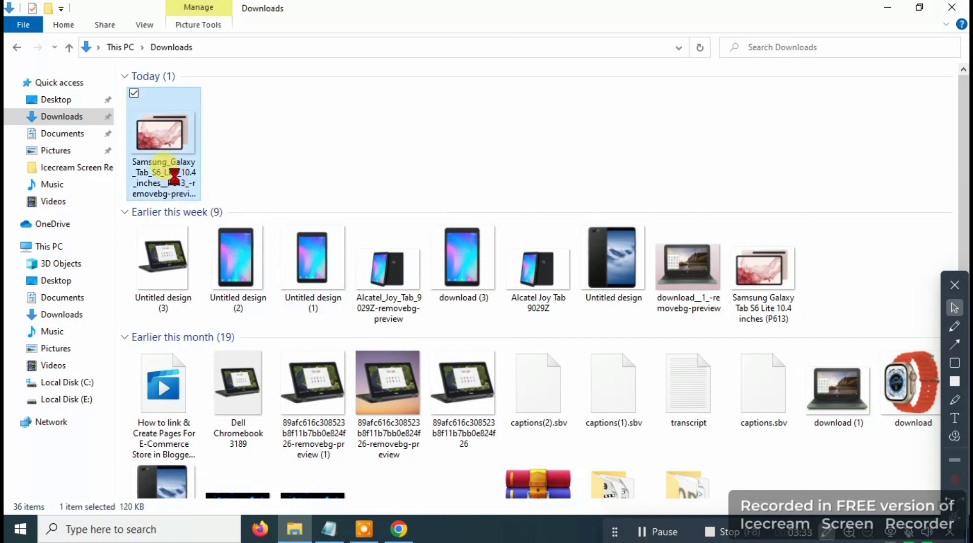
pyautogui.rightClick(174, 177)
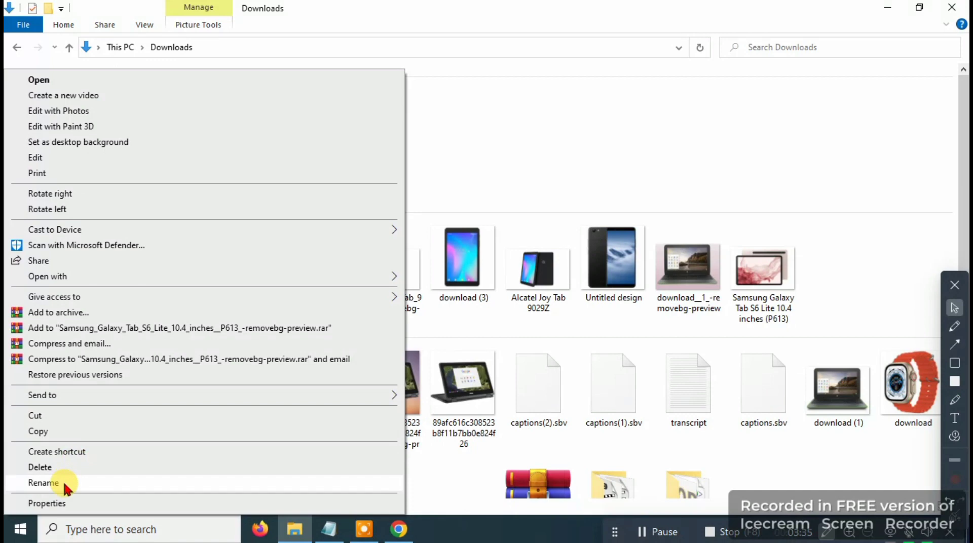
pyautogui.click(43, 482)
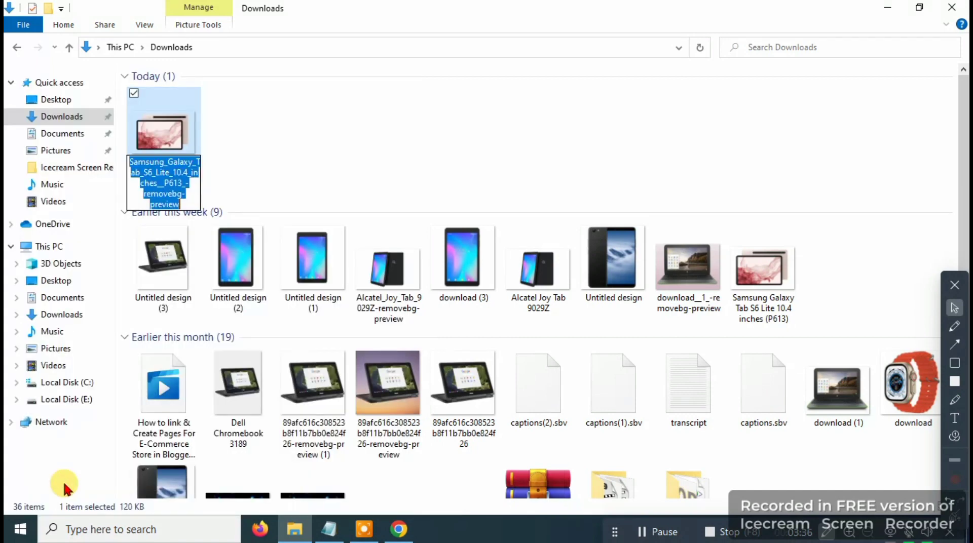
pyautogui.click(188, 204)
pyautogui.moveTo(165, 201); pyautogui.dragTo(142, 199)
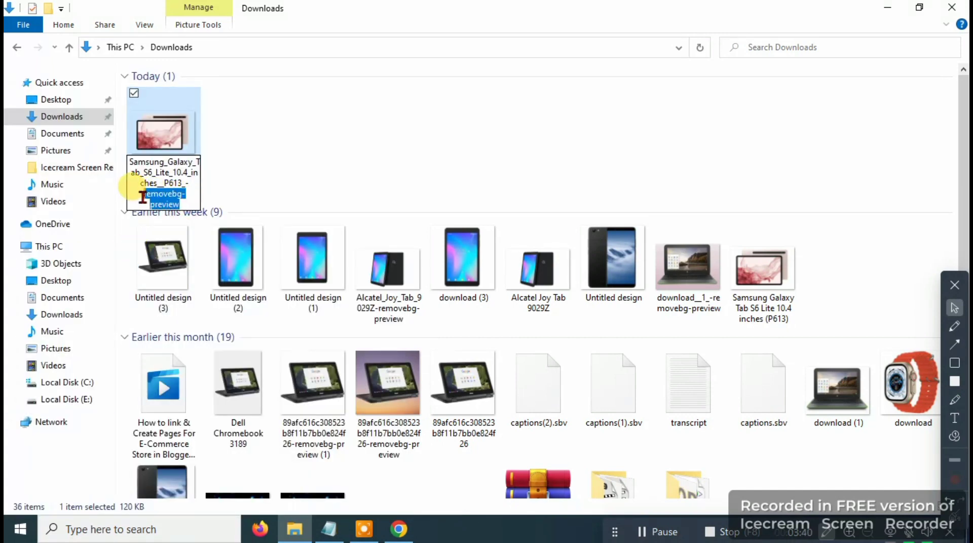
pyautogui.press('BackSpace')
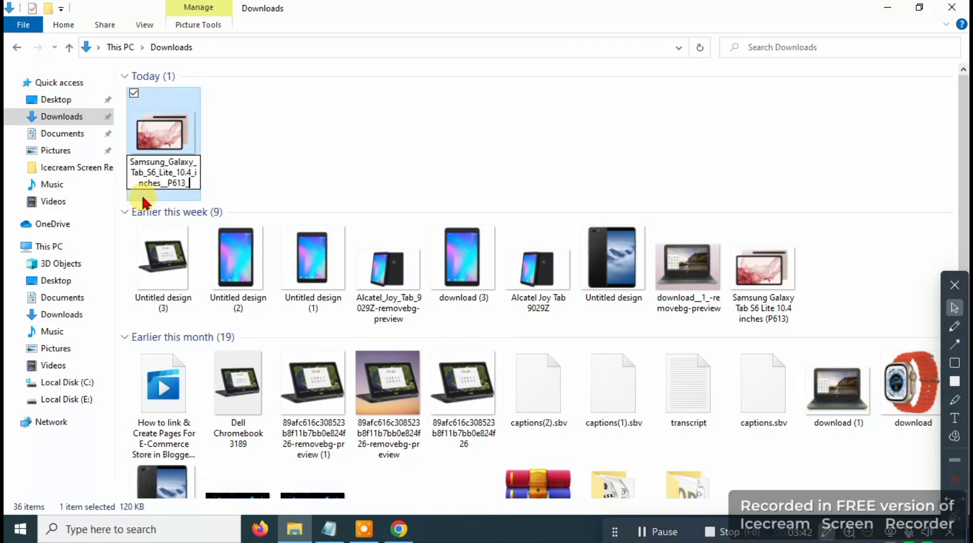
pyautogui.press('Return')
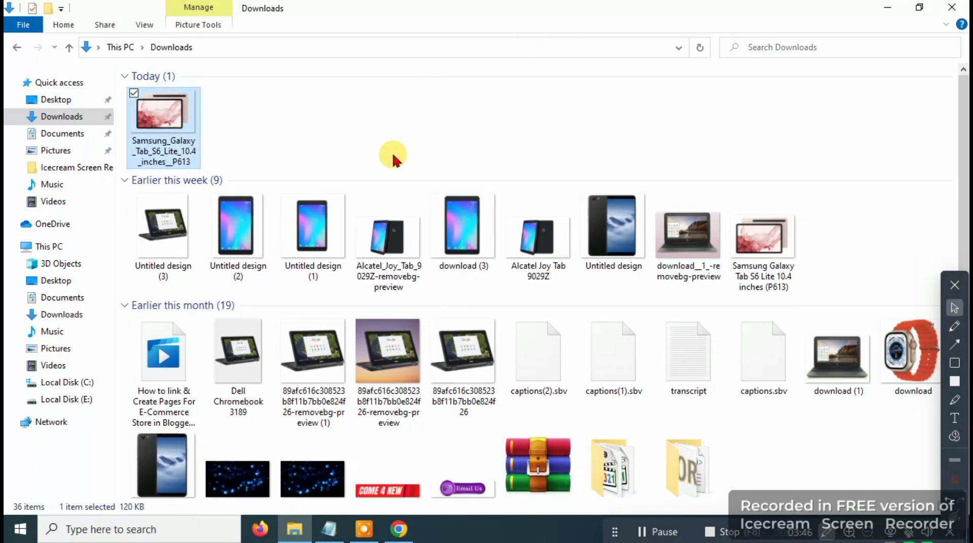
# Step: Return to the Blogger post and delete the existing tablet image above the fee notes
pyautogui.click(887, 7)
pyautogui.press('BackSpace')
pyautogui.press('BackSpace')
pyautogui.press('BackSpace')
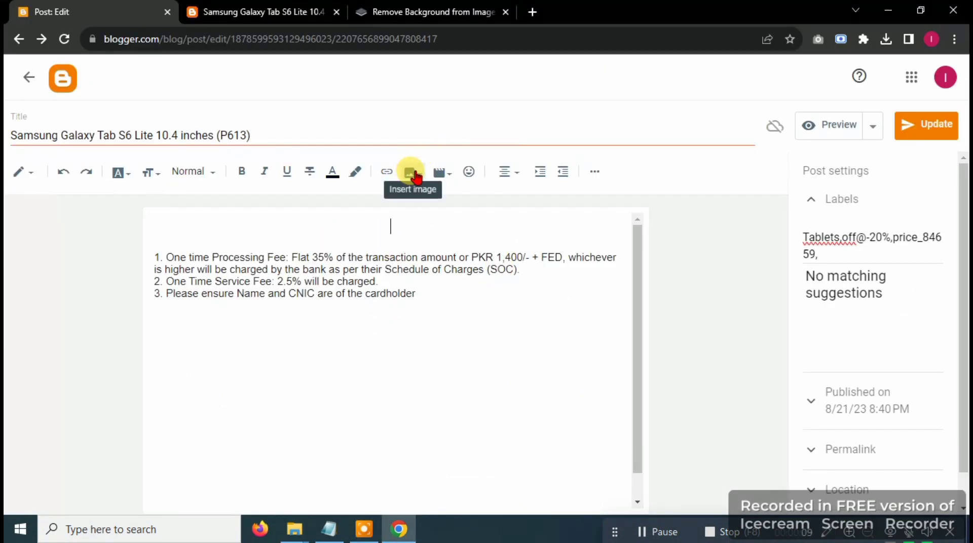
# Step: Upload both tablet images, the original "Samsung Galaxy Tab S6 Lite 10.4 inches (P613)" and the renamed cutout, from Downloads and insert them into the post
pyautogui.click(411, 174)
pyautogui.click(463, 206)
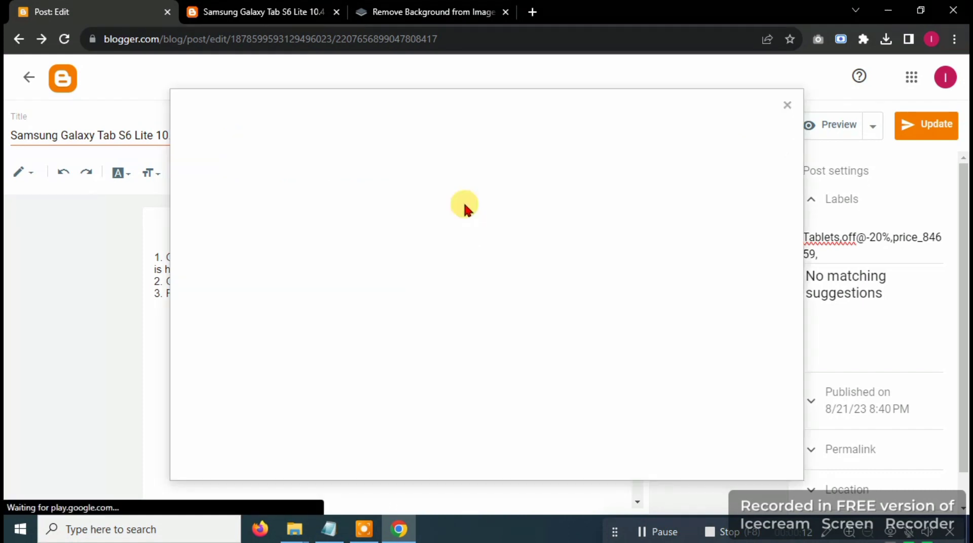
pyautogui.click(218, 185)
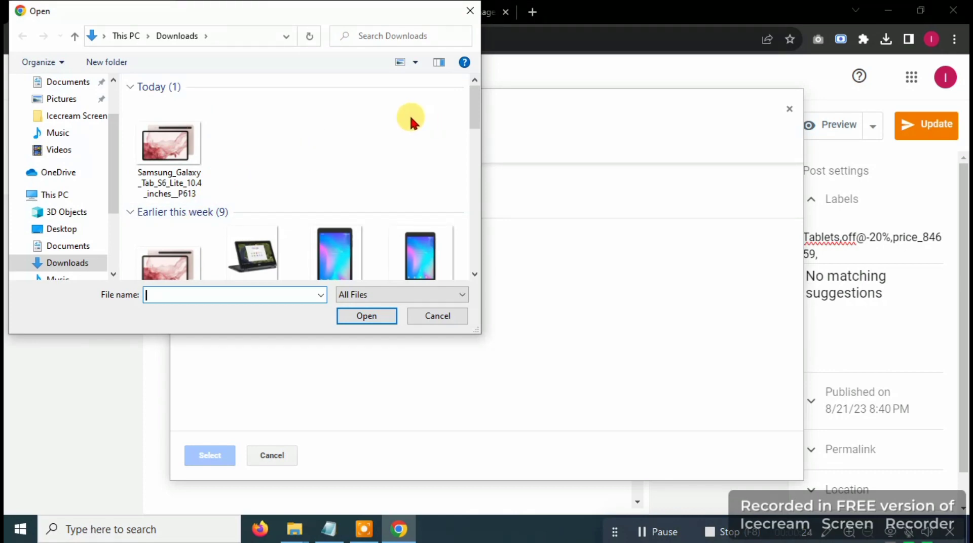
pyautogui.click(181, 169)
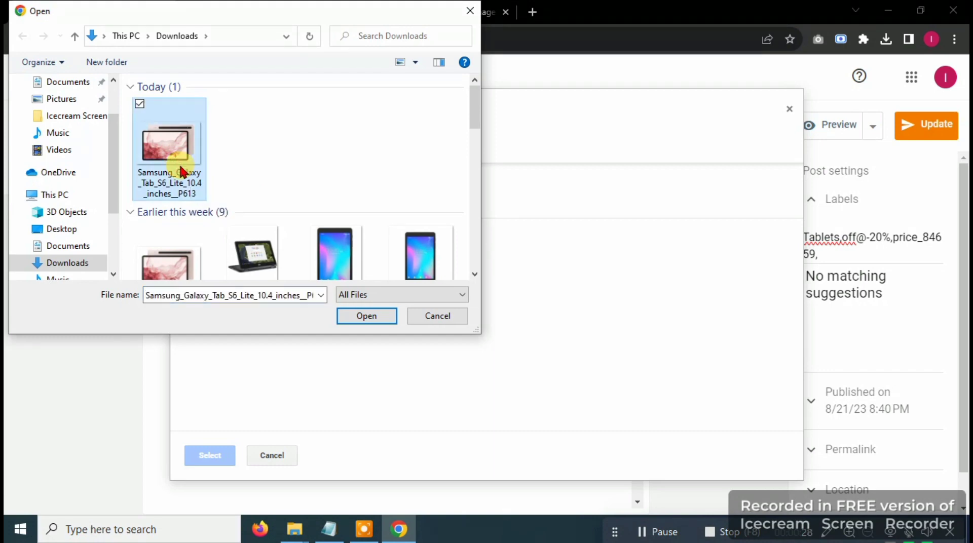
pyautogui.keyDown('ctrl'); pyautogui.click(174, 262); pyautogui.keyUp('ctrl')
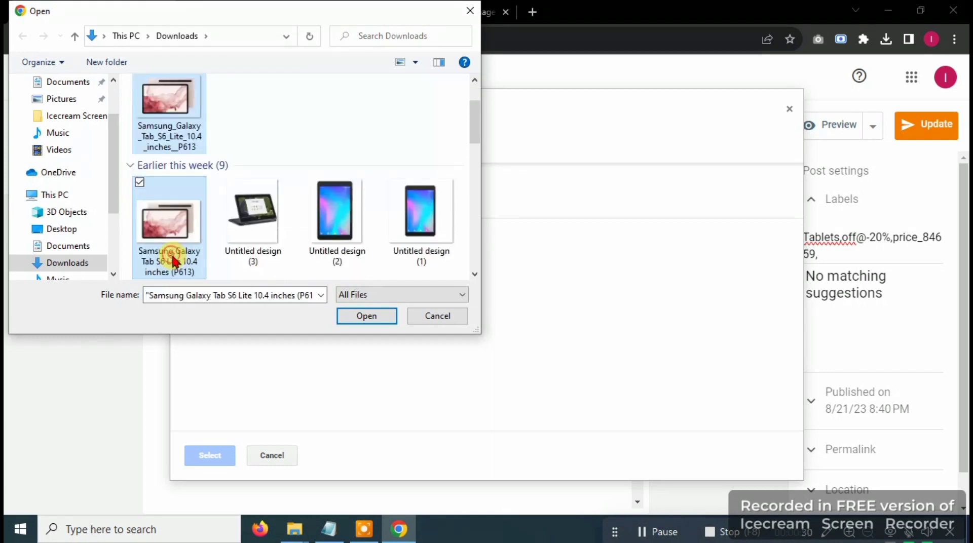
pyautogui.click(367, 316)
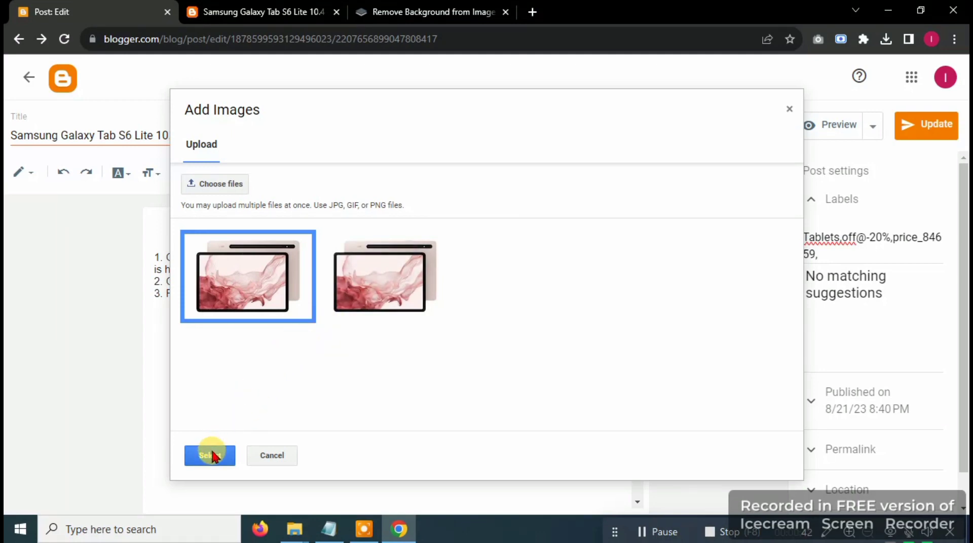
pyautogui.click(210, 455)
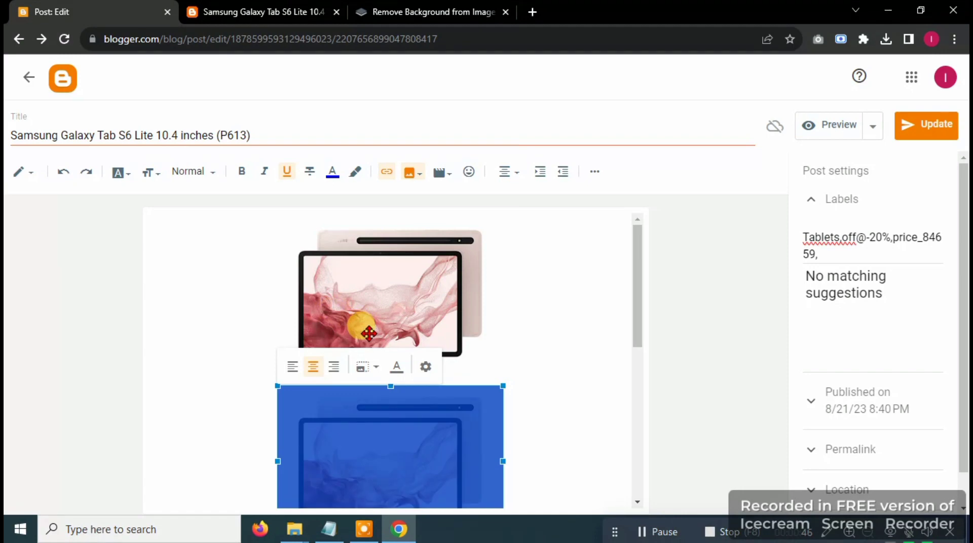
# Step: Select each inserted tablet image in turn, then deselect them and update the published post
pyautogui.click(382, 322)
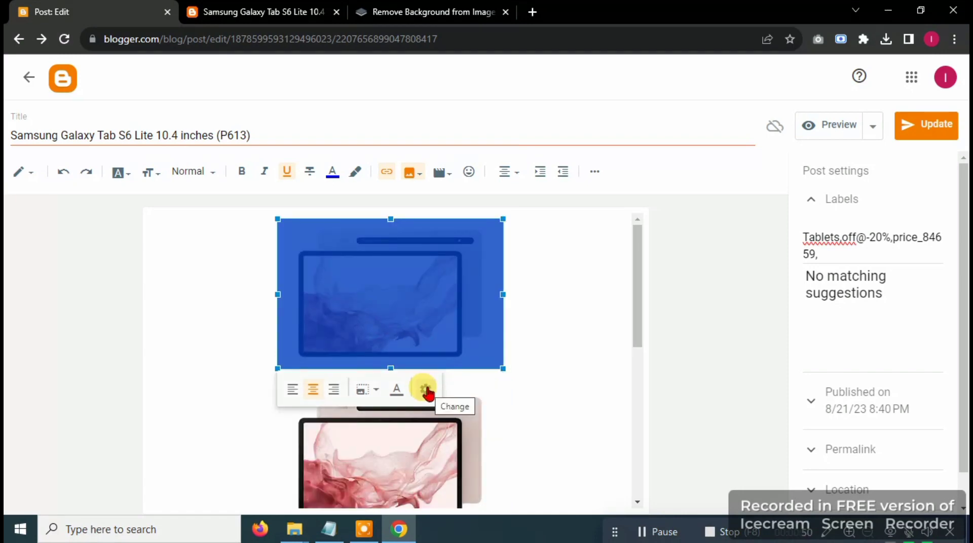
pyautogui.click(469, 383)
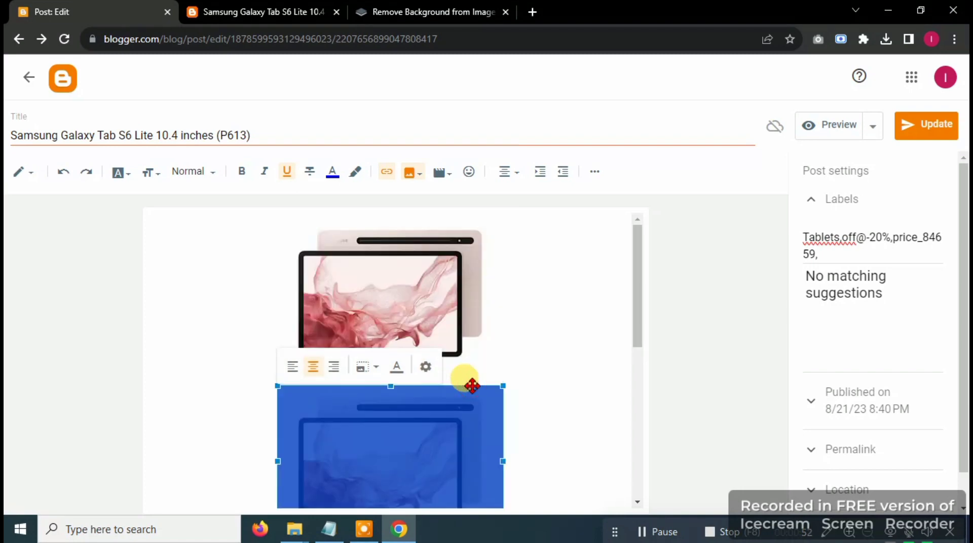
pyautogui.click(517, 343)
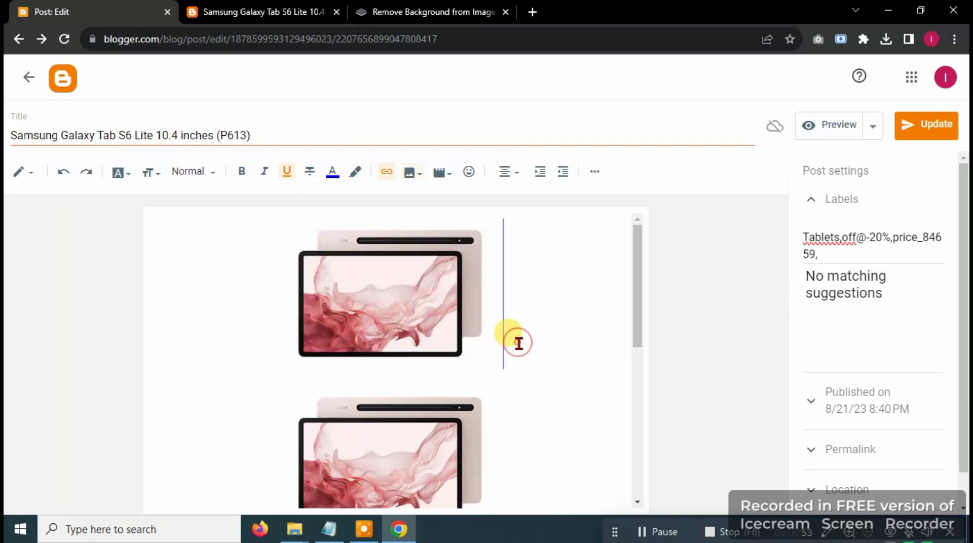
pyautogui.click(935, 130)
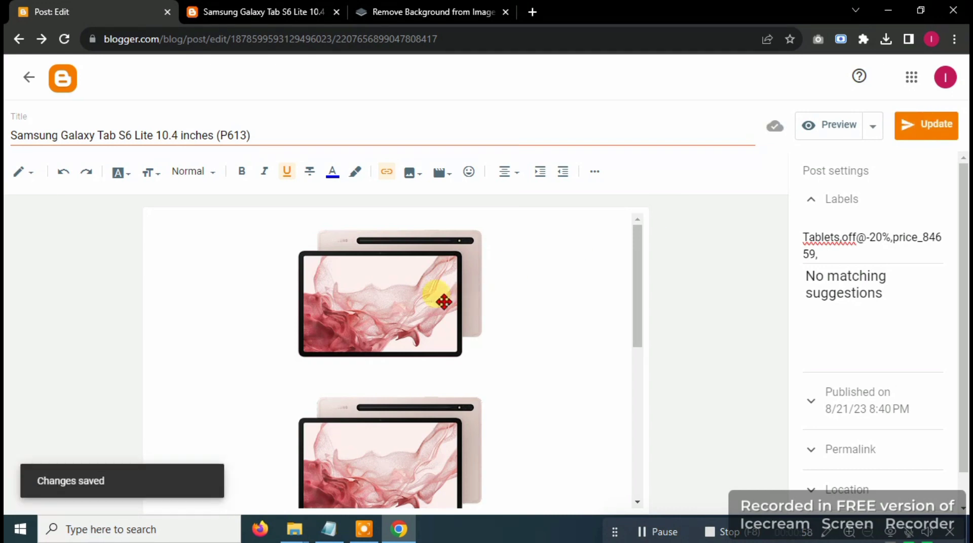
# Step: Set the upper tablet image's alt text and title text to "Samsung Galaxy Tab S6 Lite 10.4 inches (P613)" and apply the image changes
pyautogui.click(422, 302)
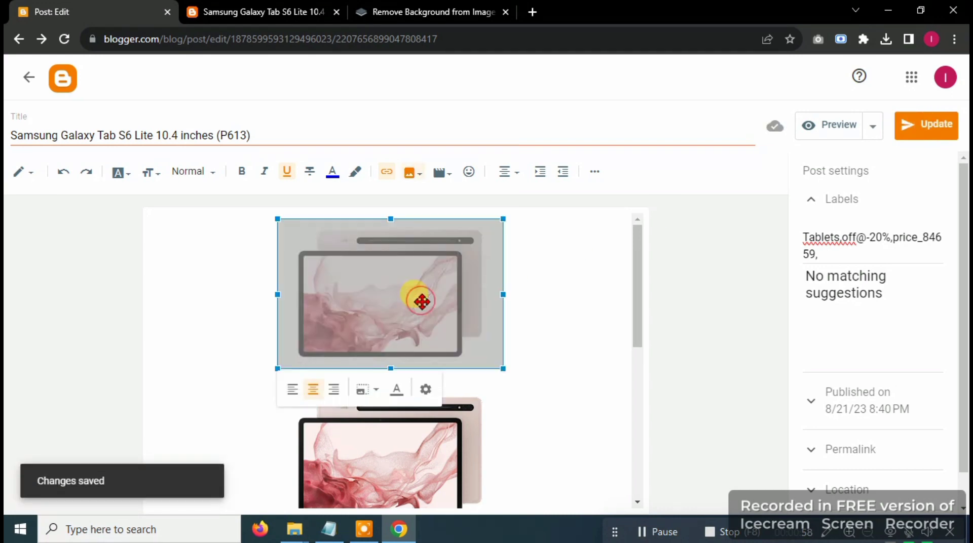
pyautogui.click(422, 390)
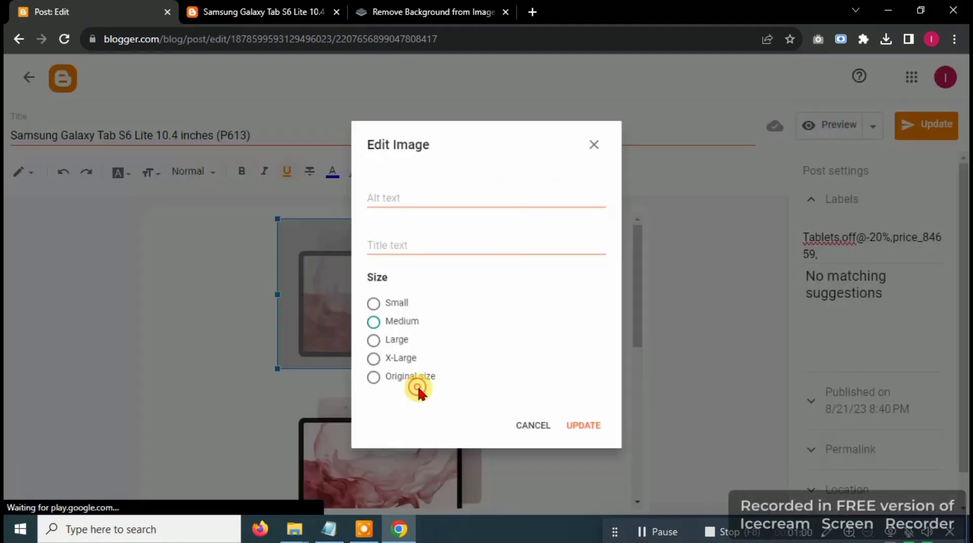
pyautogui.click(412, 190)
pyautogui.write('Samsung Galaxy Tab S6 Lite 10.4 inches (P613)')
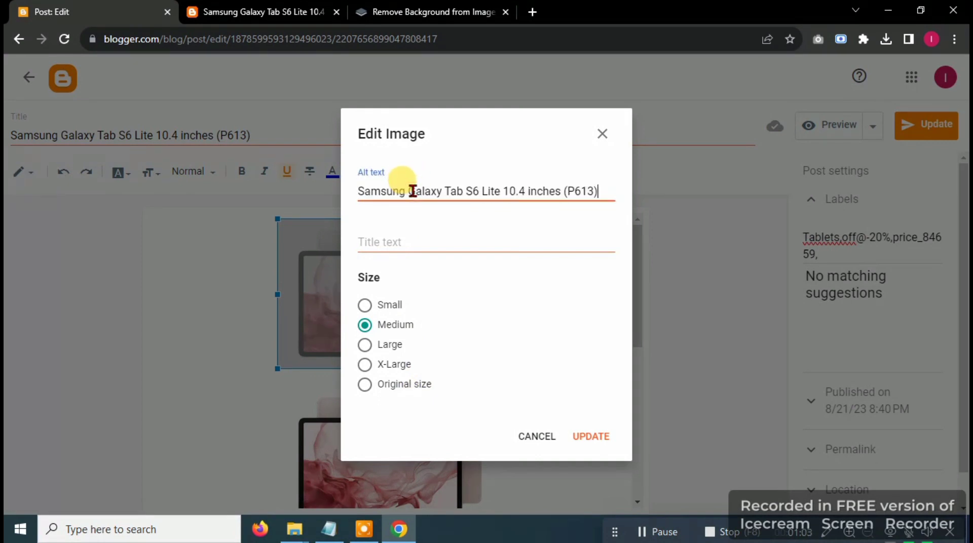
pyautogui.click(405, 247)
pyautogui.write('Samsung Galaxy Tab S6 Lite 10.4 inches (P613)')
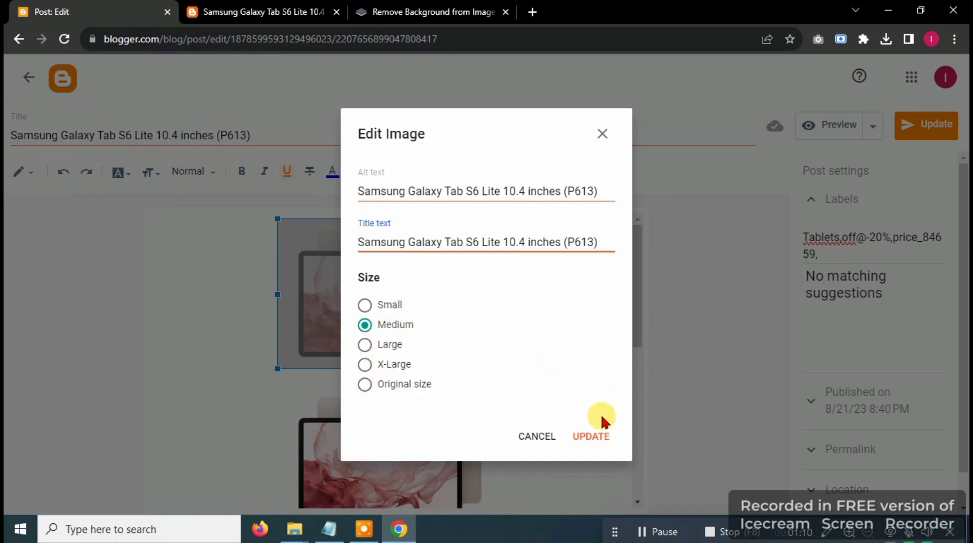
pyautogui.click(366, 385)
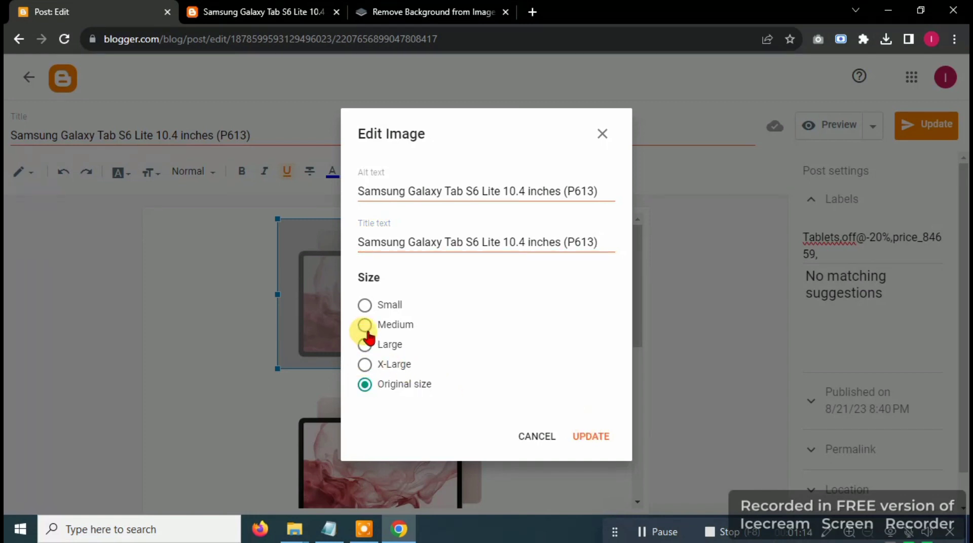
pyautogui.click(591, 438)
pyautogui.click(591, 439)
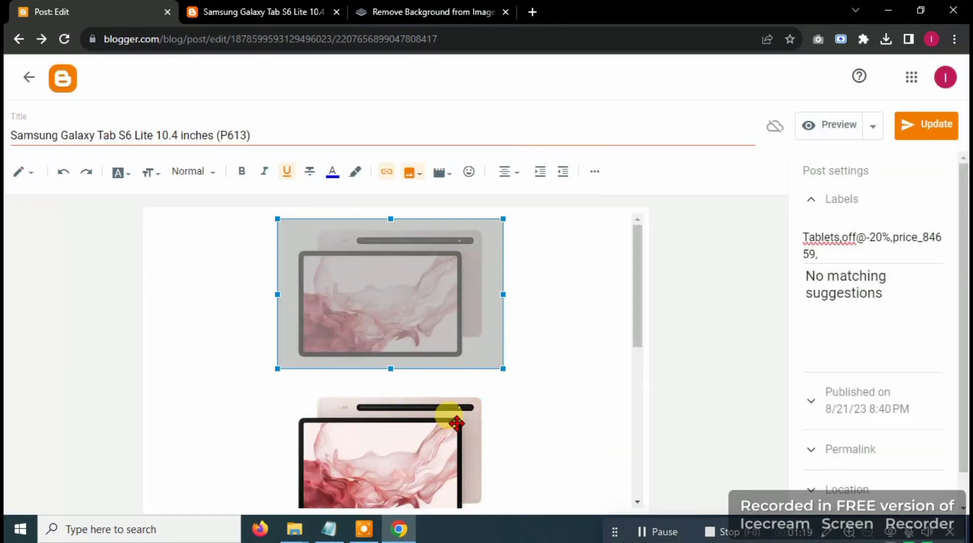
# Step: Deselect the tablet images and update the post with the edited image text
pyautogui.click(456, 423)
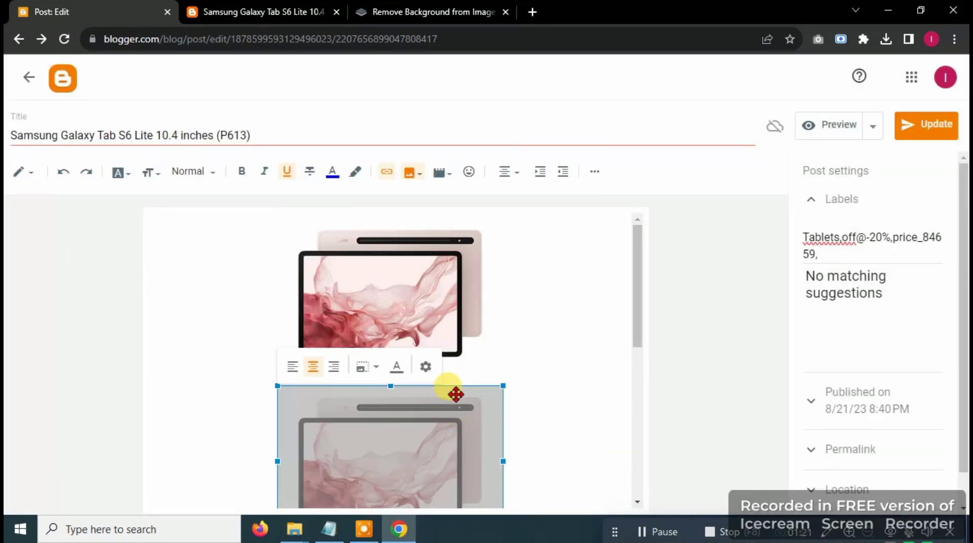
pyautogui.click(516, 353)
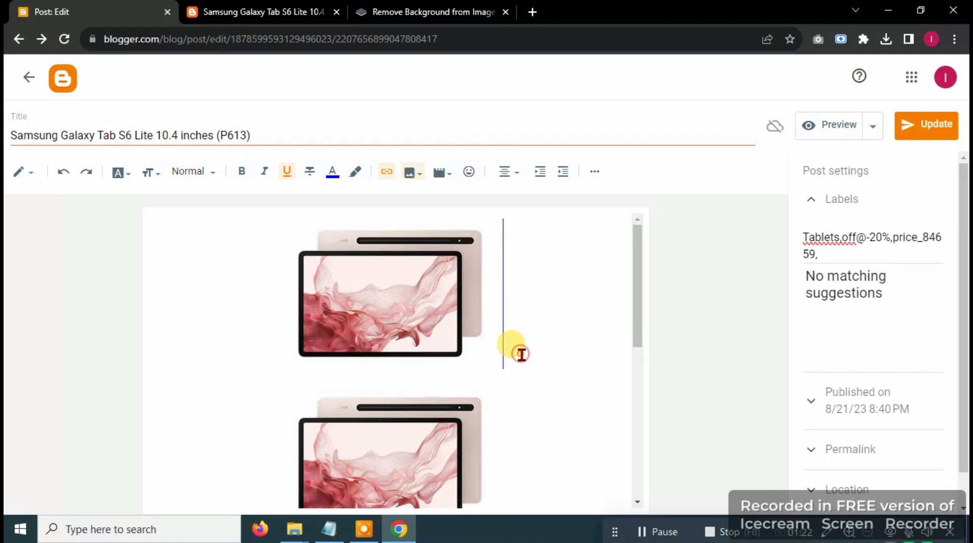
pyautogui.click(931, 128)
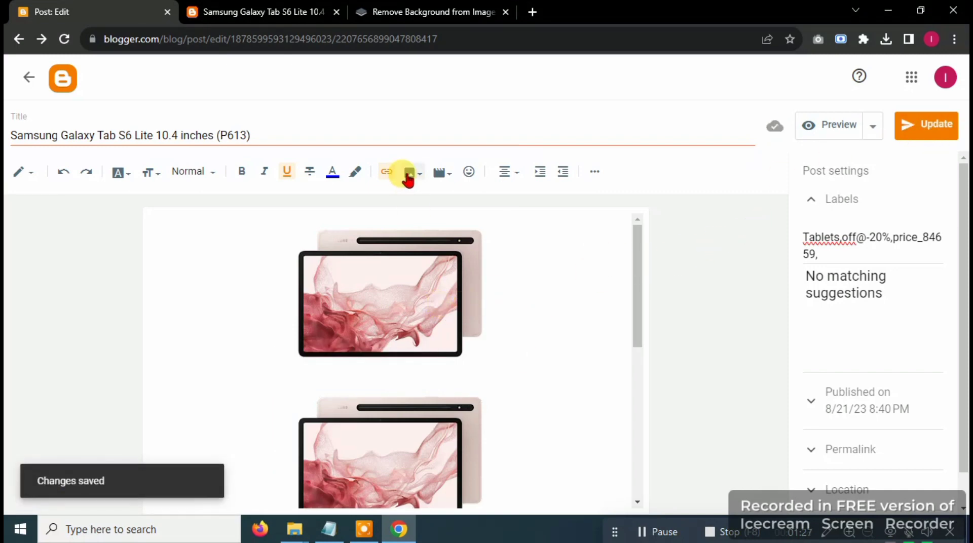
# Step: On the live product page, outline the main tablet photo with a red rectangle, reload the page to check it, and clear the outline
pyautogui.click(284, 8)
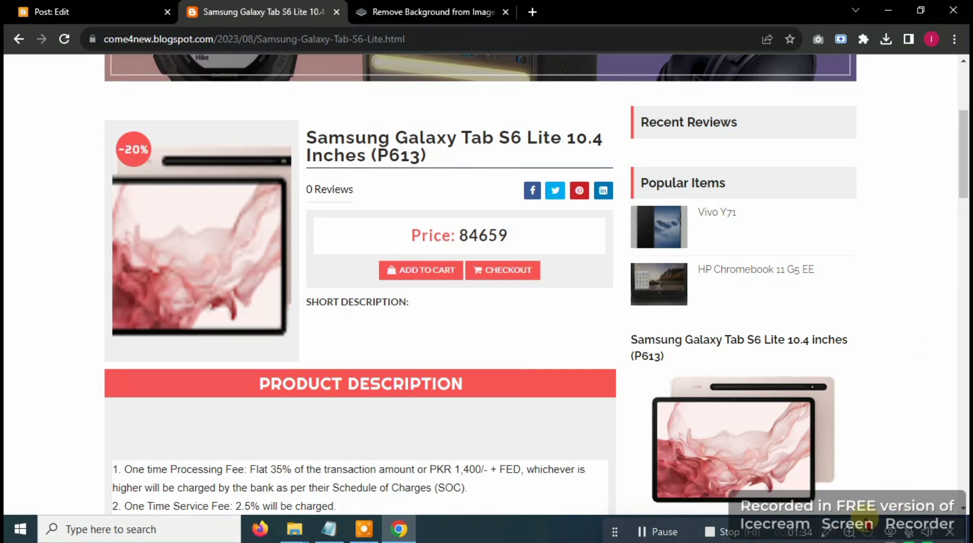
pyautogui.click(827, 533)
pyautogui.click(955, 368)
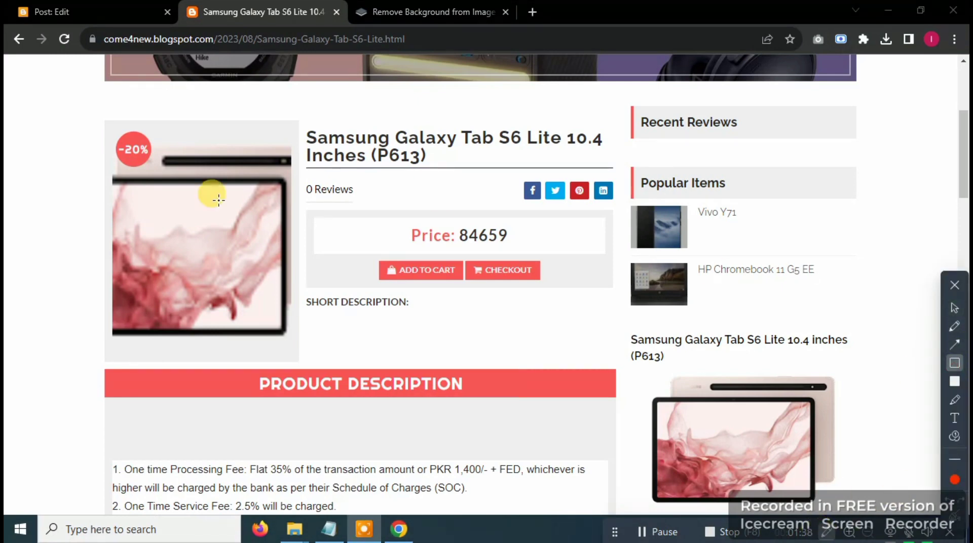
pyautogui.moveTo(92, 106)
pyautogui.mouseDown()
pyautogui.moveTo(315, 347)
pyautogui.moveTo(315, 367)
pyautogui.mouseUp()
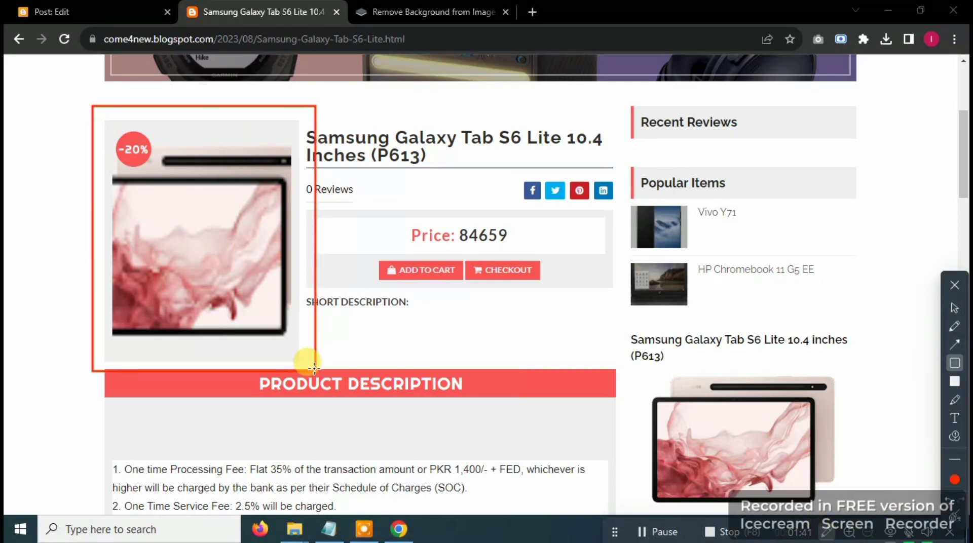
pyautogui.click(955, 307)
pyautogui.click(63, 42)
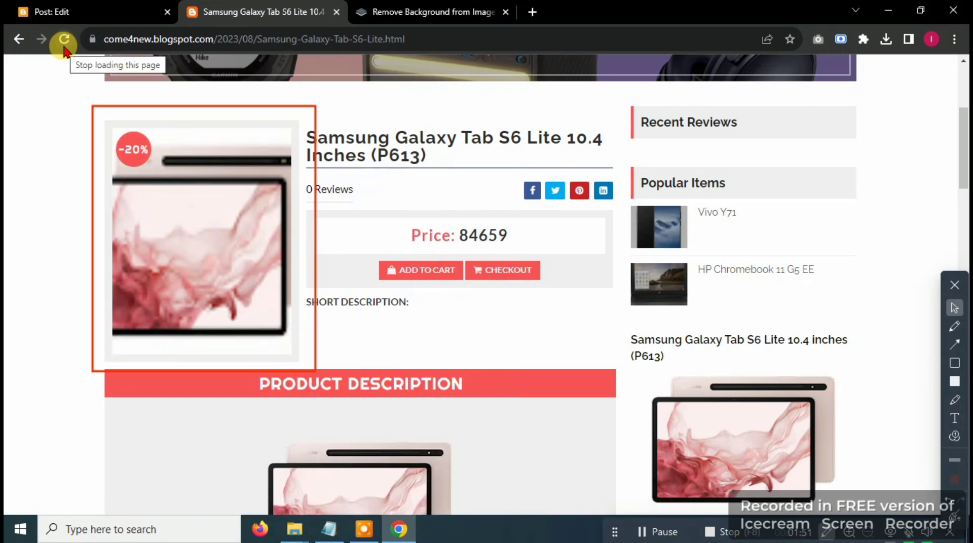
pyautogui.click(960, 520)
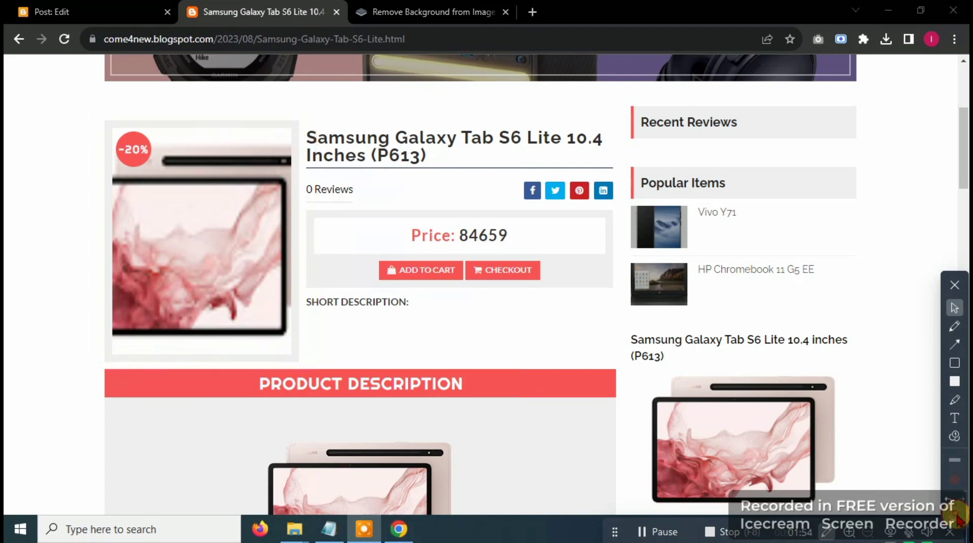
# Step: Return to the post editor and inspect the alt text, title text and size settings of both tablet images
pyautogui.click(93, 8)
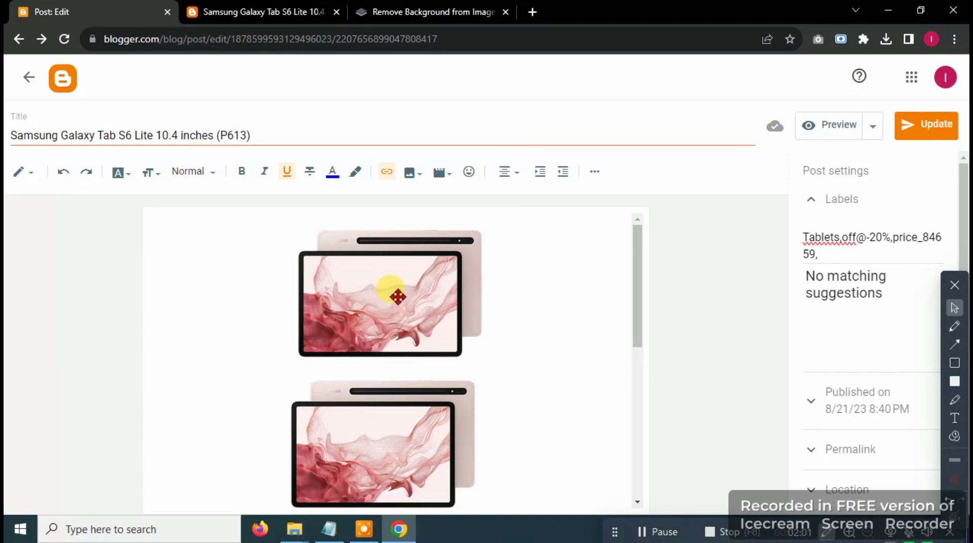
pyautogui.click(400, 247)
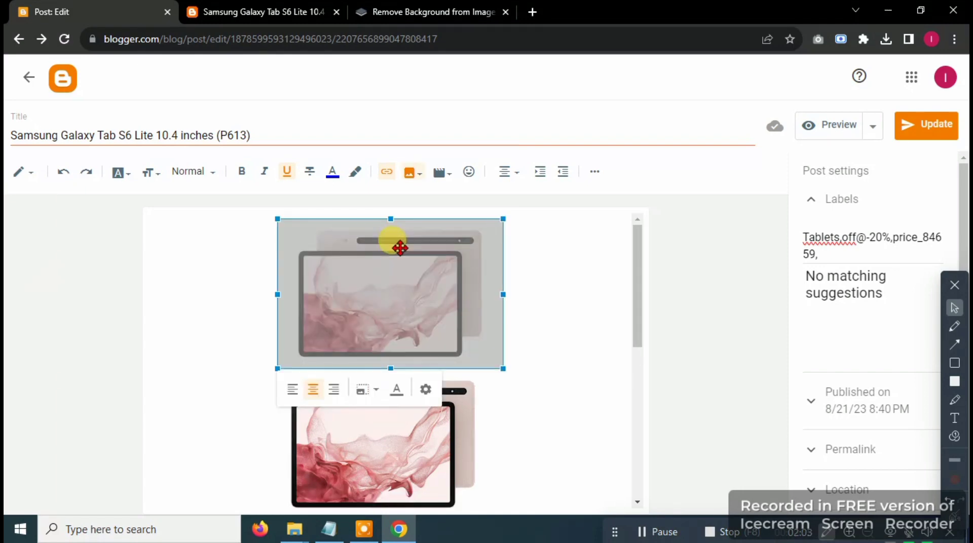
pyautogui.click(426, 390)
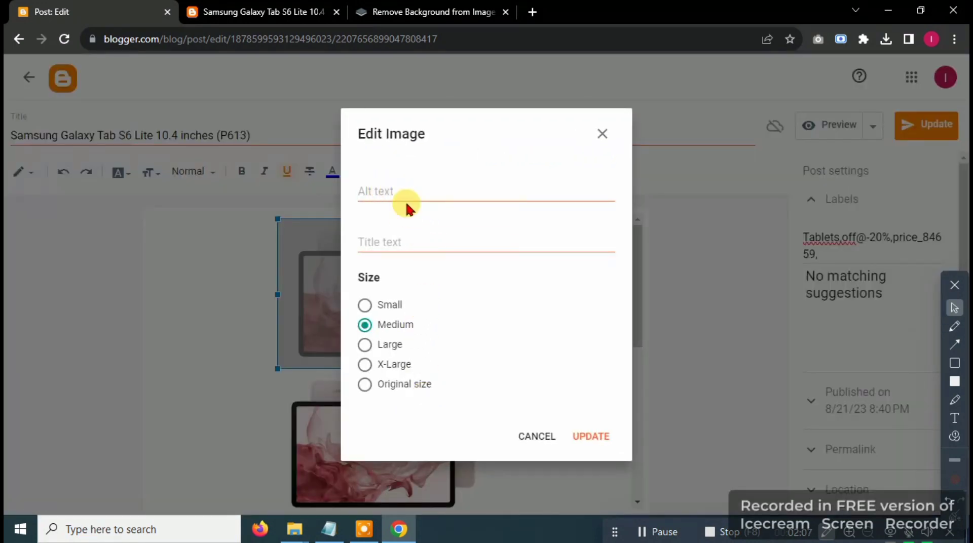
pyautogui.click(599, 140)
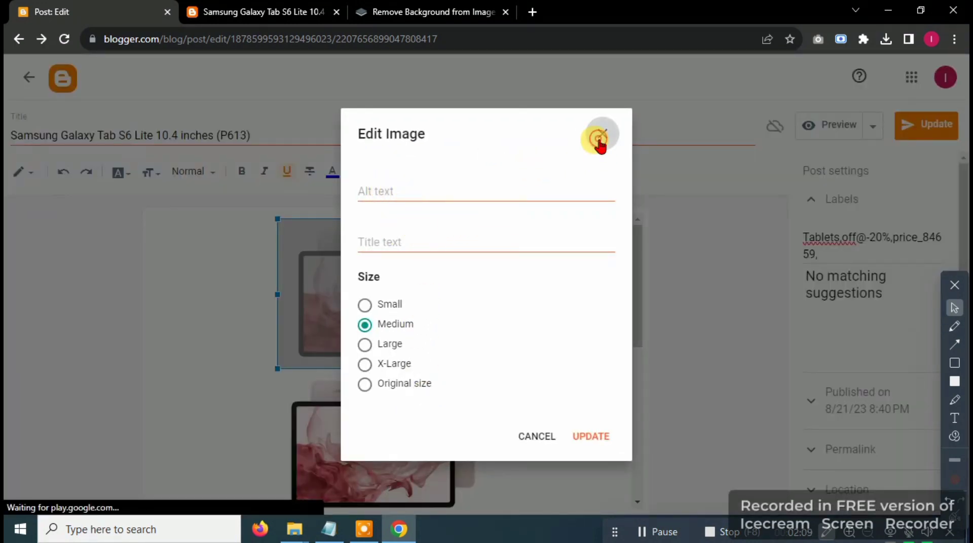
pyautogui.click(360, 441)
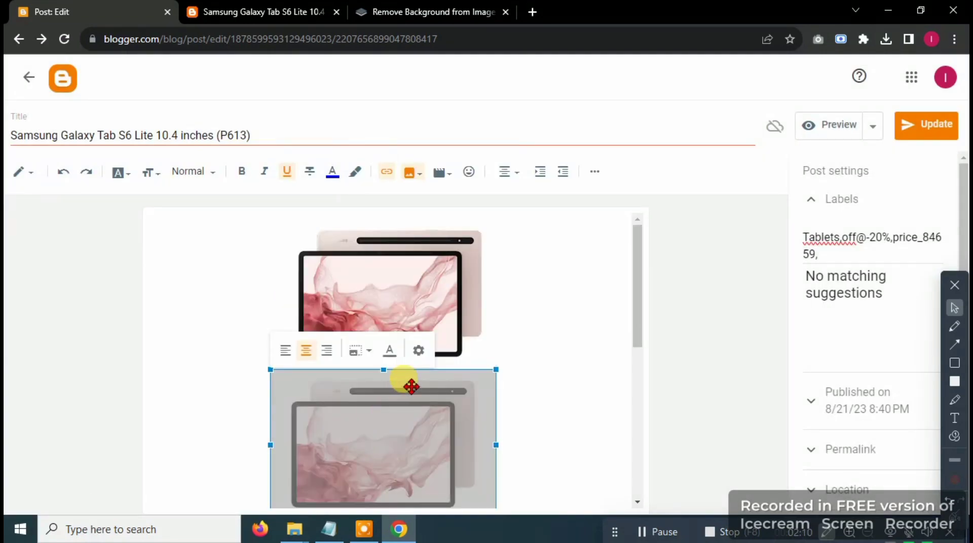
pyautogui.click(420, 351)
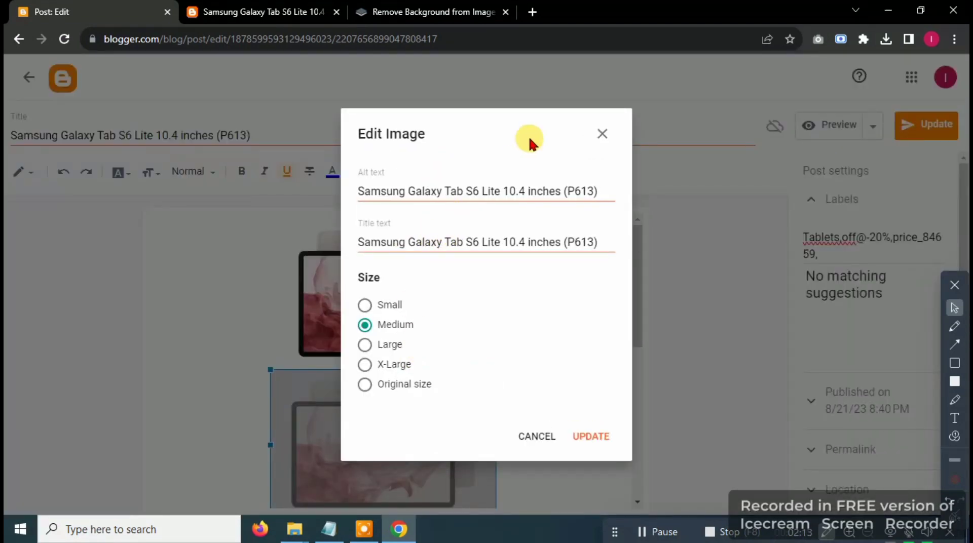
pyautogui.click(601, 136)
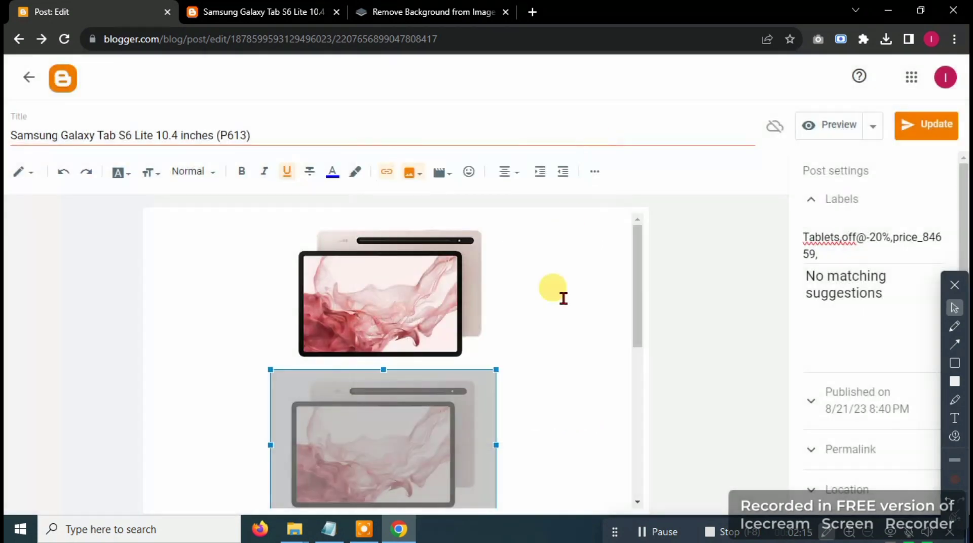
# Step: Give the upper tablet image the alt and title text "Samsung Galaxy Tab S6 Lite 10.4 inches (P613)", set it to Original size, and update the post
pyautogui.click(470, 296)
pyautogui.click(427, 390)
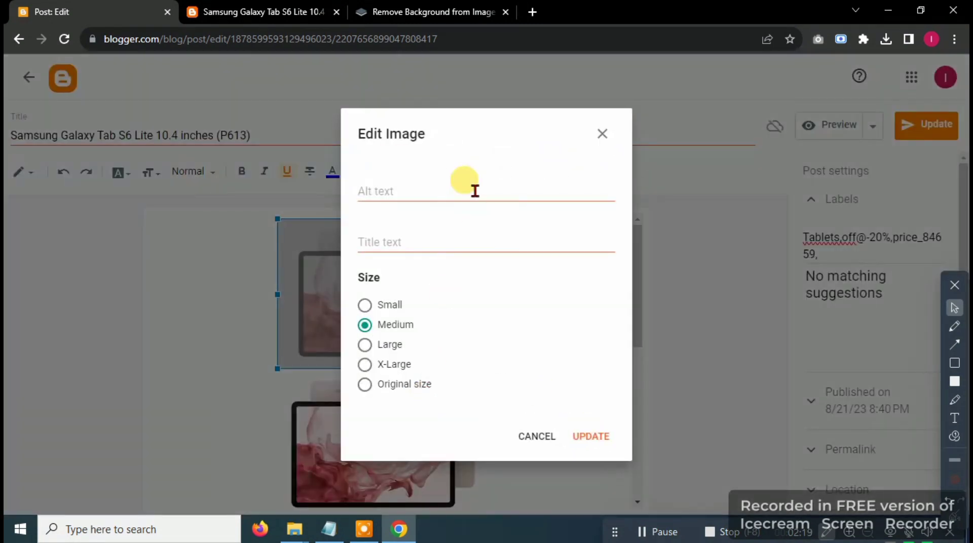
pyautogui.write('Samsung Galaxy Tab S6 Lite 10.4 inches (P613)')
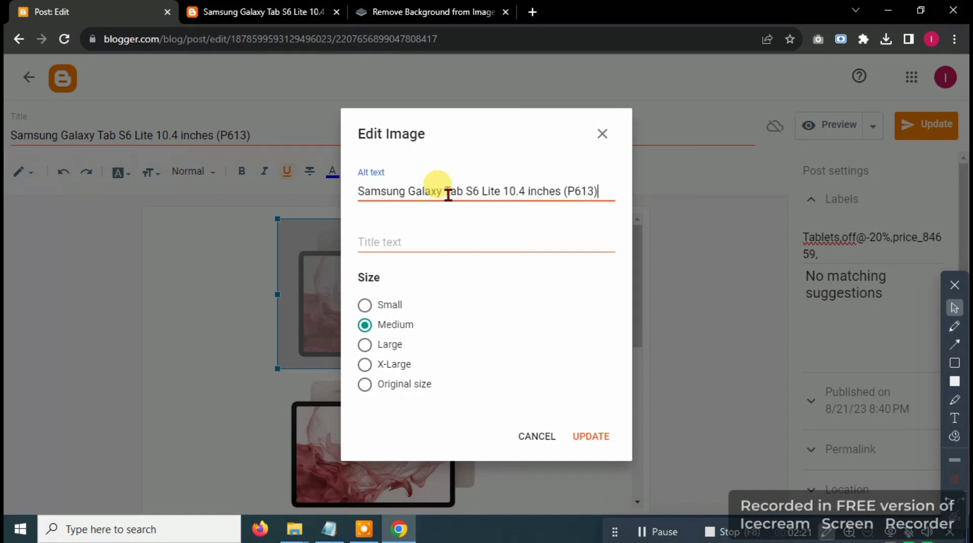
pyautogui.click(424, 245)
pyautogui.write('Samsung Galaxy Tab S6 Lite 10.4 inches (P613)')
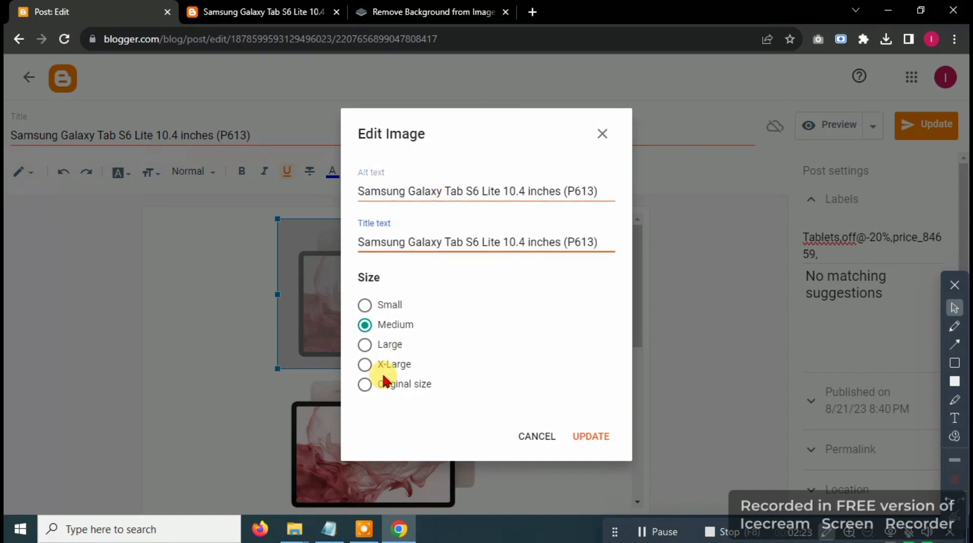
pyautogui.click(365, 384)
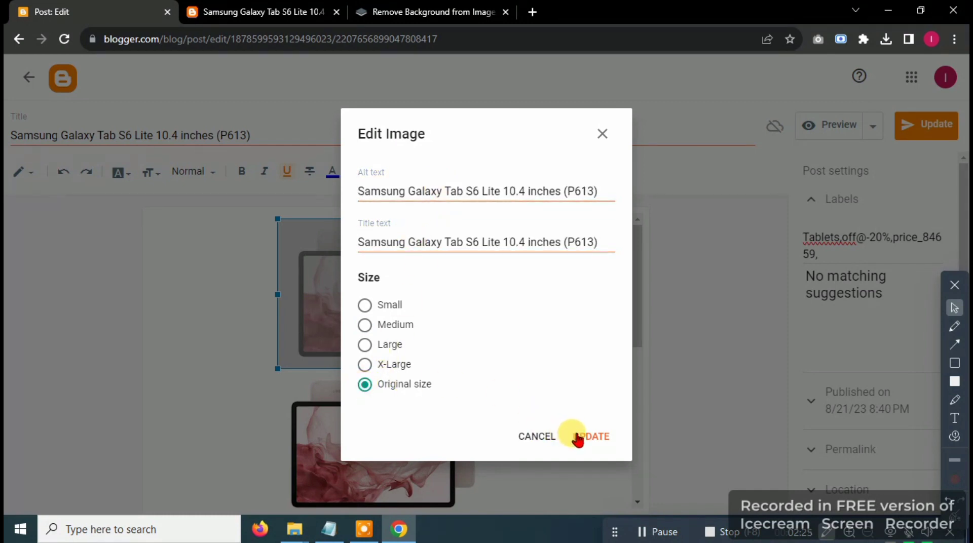
pyautogui.click(590, 444)
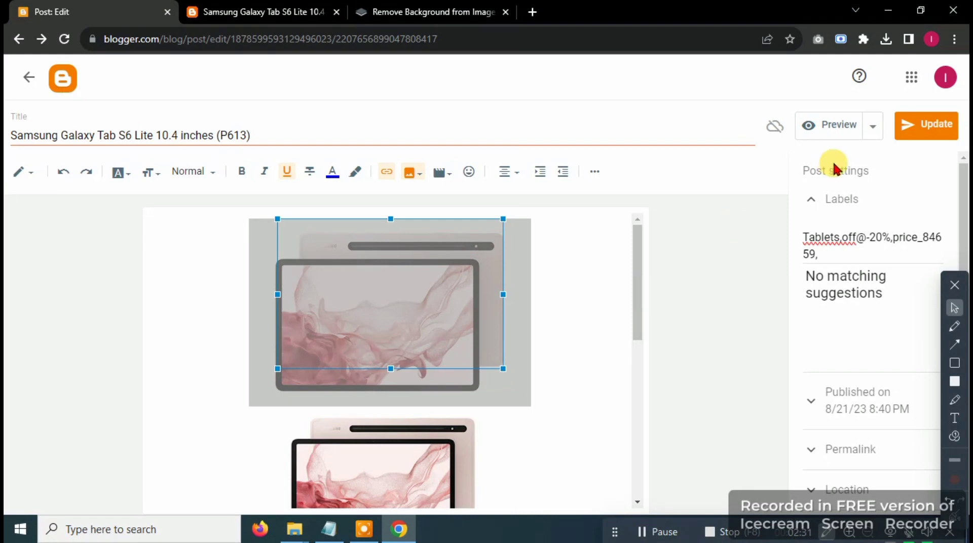
pyautogui.click(917, 129)
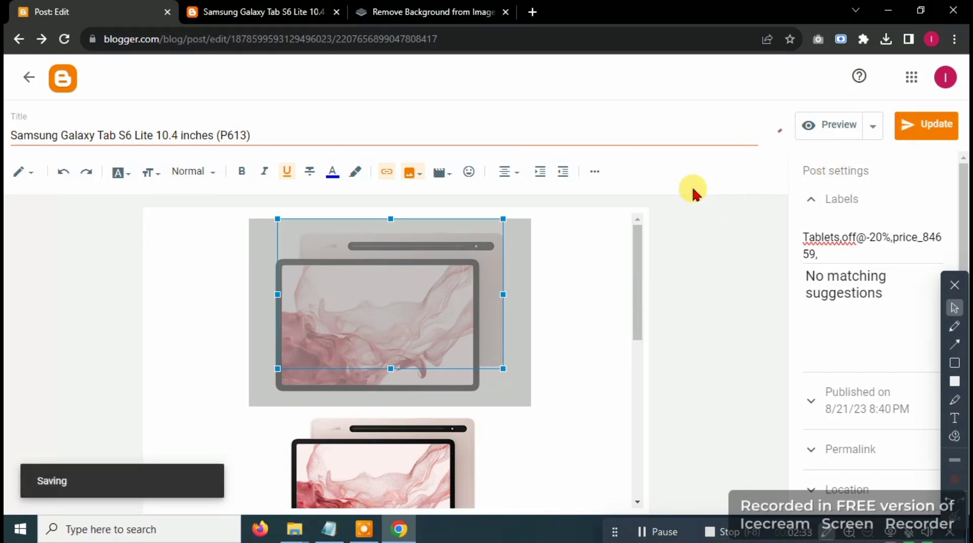
# Step: Outline the main tablet photo on the live product page in red, reload to compare it, clear the outline, and view the description image
pyautogui.click(292, 11)
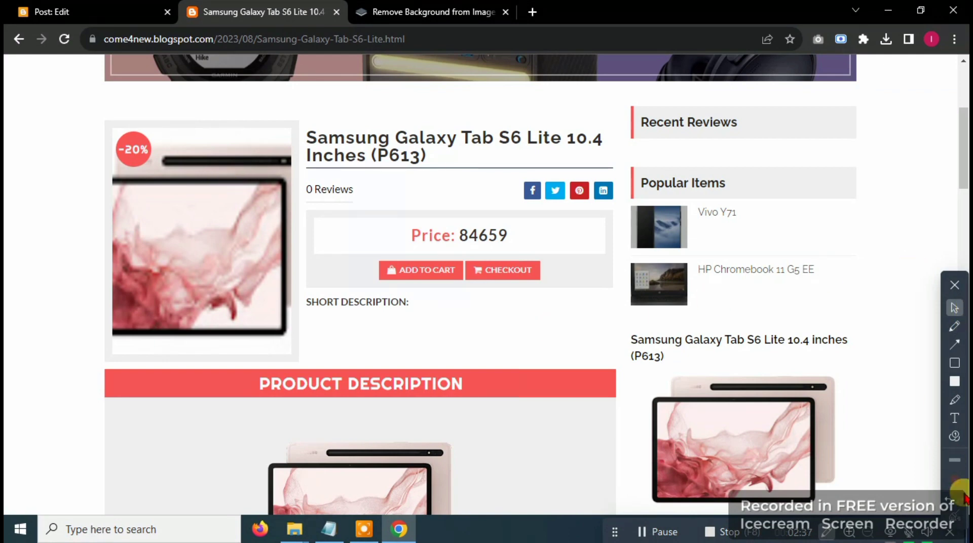
pyautogui.click(954, 364)
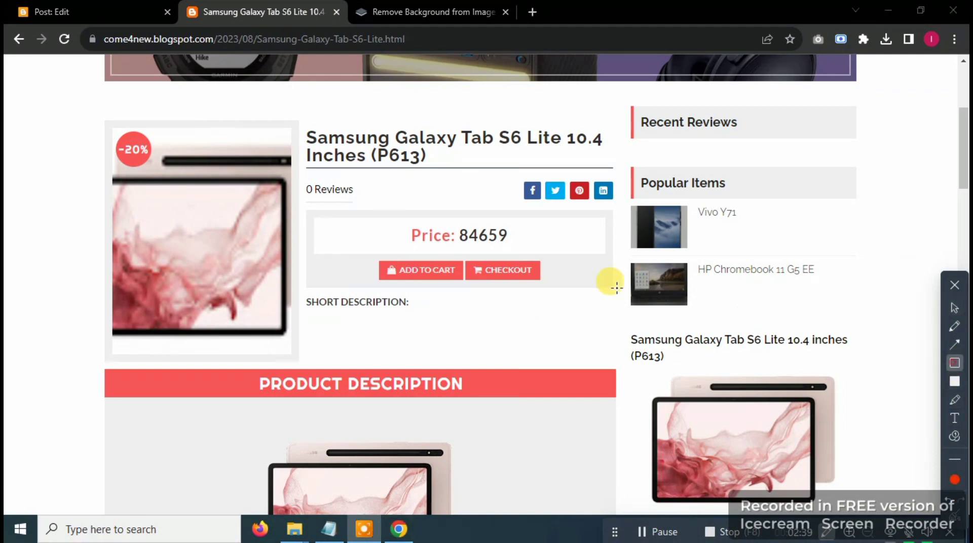
pyautogui.moveTo(92, 106)
pyautogui.mouseDown()
pyautogui.moveTo(200, 206)
pyautogui.moveTo(269, 343)
pyautogui.moveTo(300, 379)
pyautogui.moveTo(306, 369)
pyautogui.mouseUp()
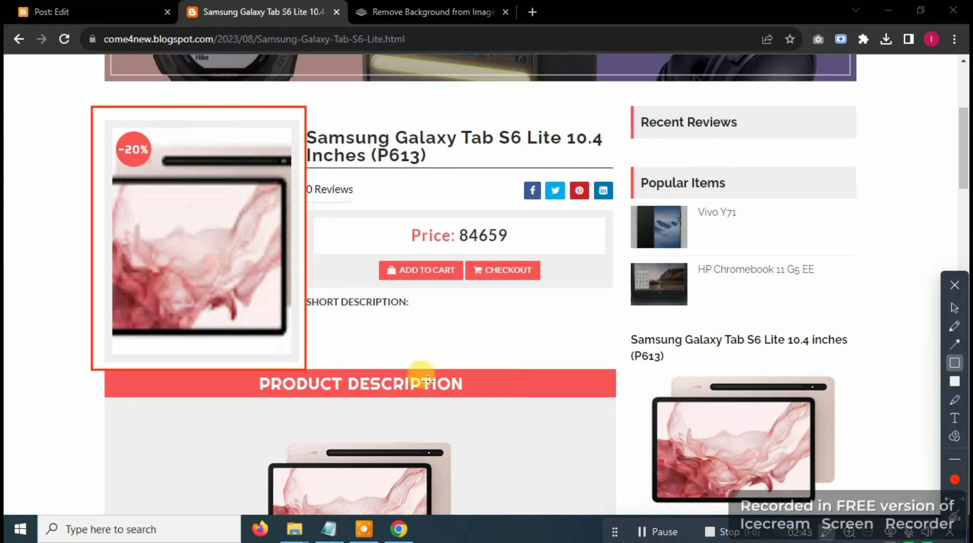
pyautogui.click(953, 309)
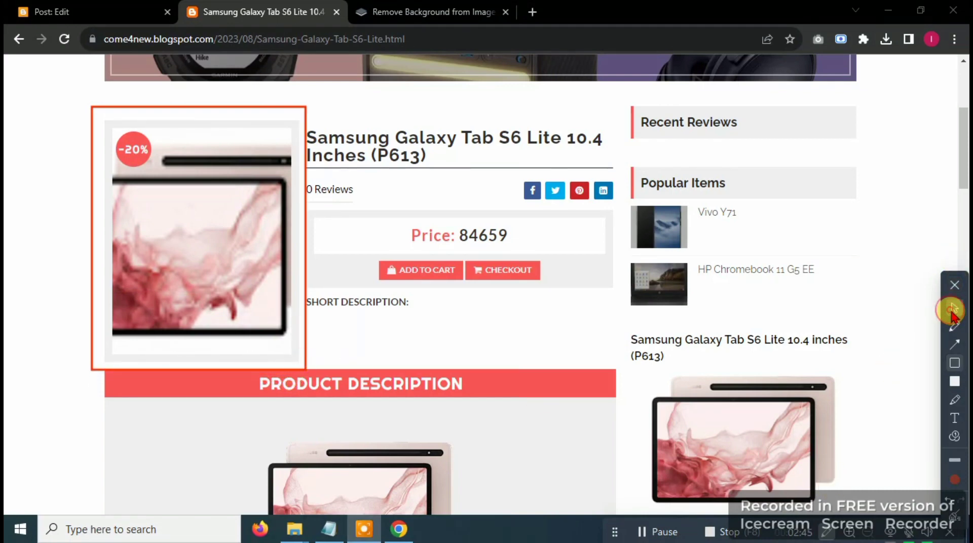
pyautogui.click(65, 40)
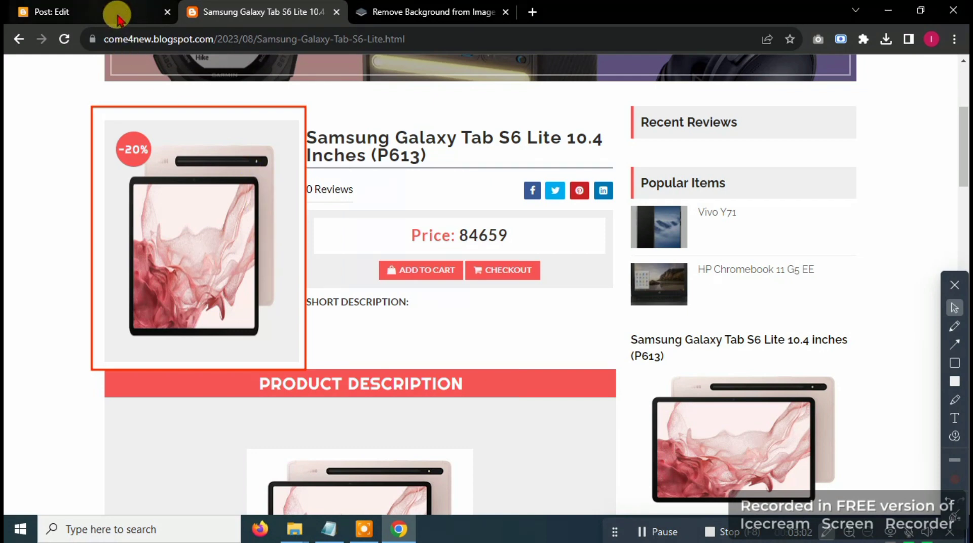
pyautogui.click(953, 518)
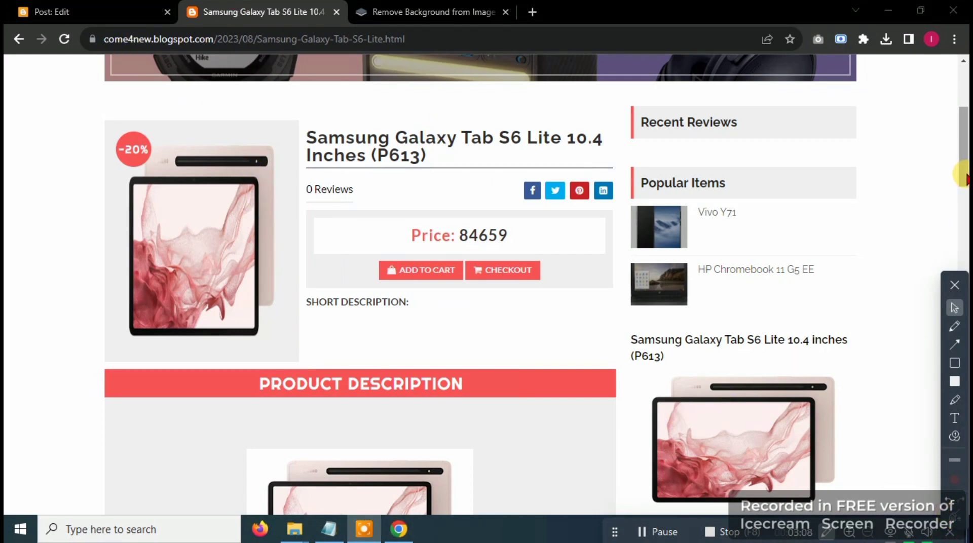
pyautogui.moveTo(965, 169)
pyautogui.mouseDown()
pyautogui.moveTo(964, 205)
pyautogui.moveTo(955, 183)
pyautogui.mouseUp()
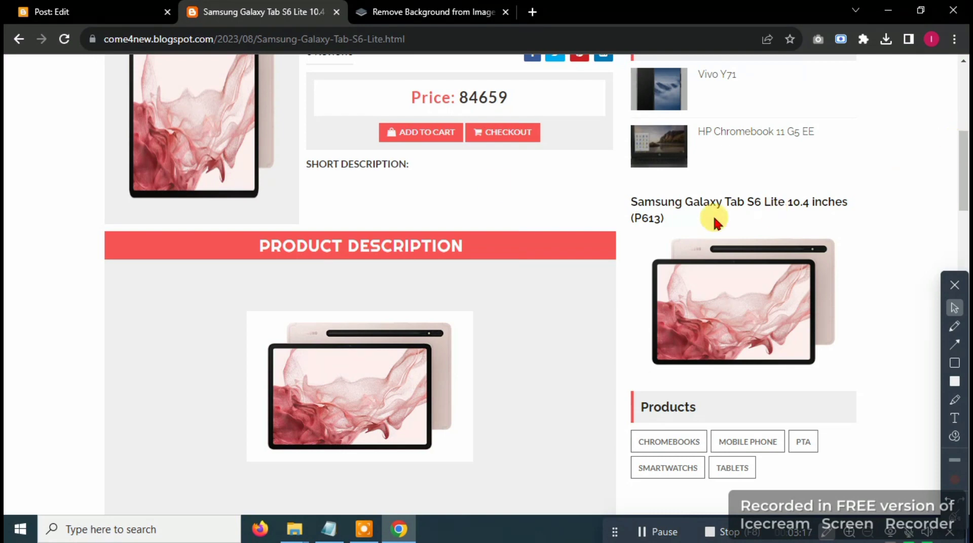
# Step: Delete the lower tablet image and the blank lines beneath it from the post, and update the post
pyautogui.click(60, 6)
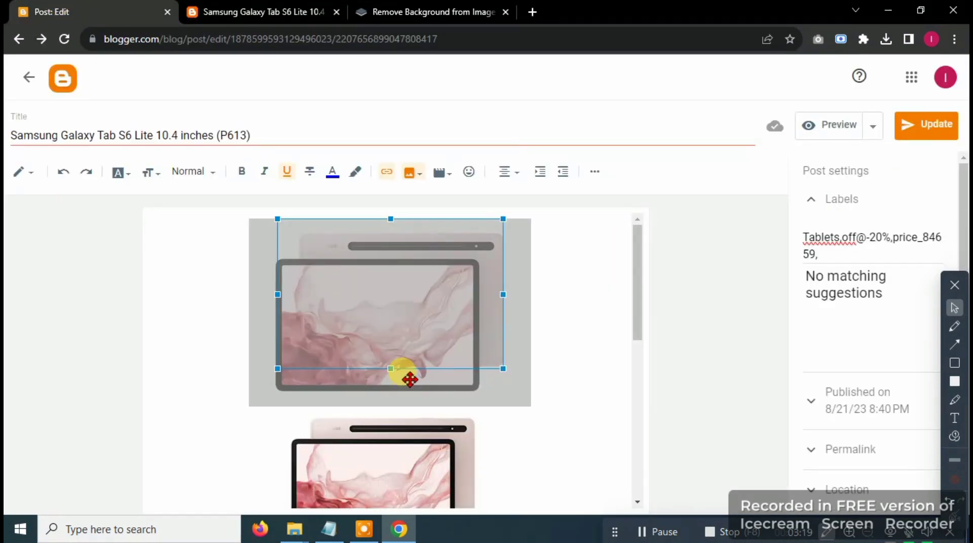
pyautogui.click(496, 428)
pyautogui.moveTo(636, 317); pyautogui.dragTo(648, 370)
pyautogui.press('BackSpace')
pyautogui.scroll(2, 538, 358)
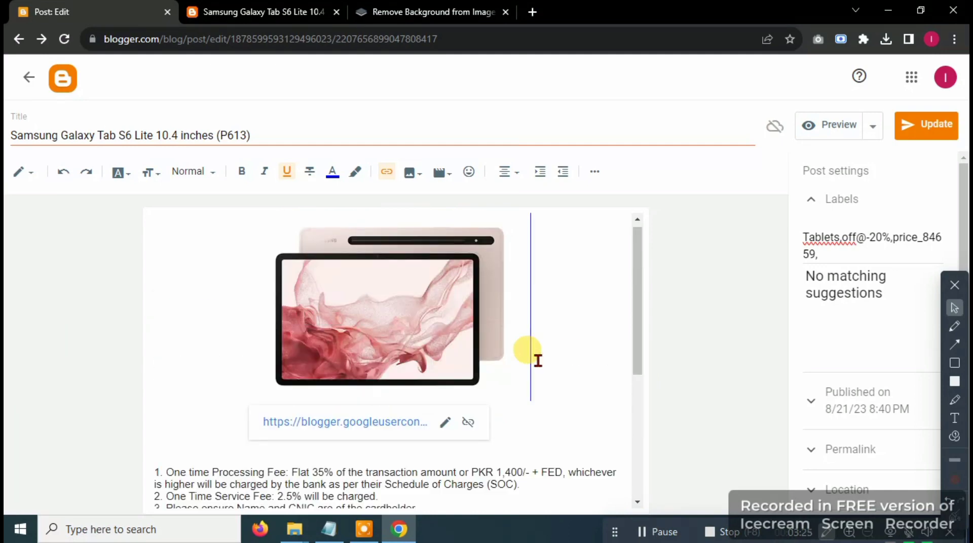
pyautogui.press('BackSpace')
pyautogui.press('BackSpace')
pyautogui.press('BackSpace')
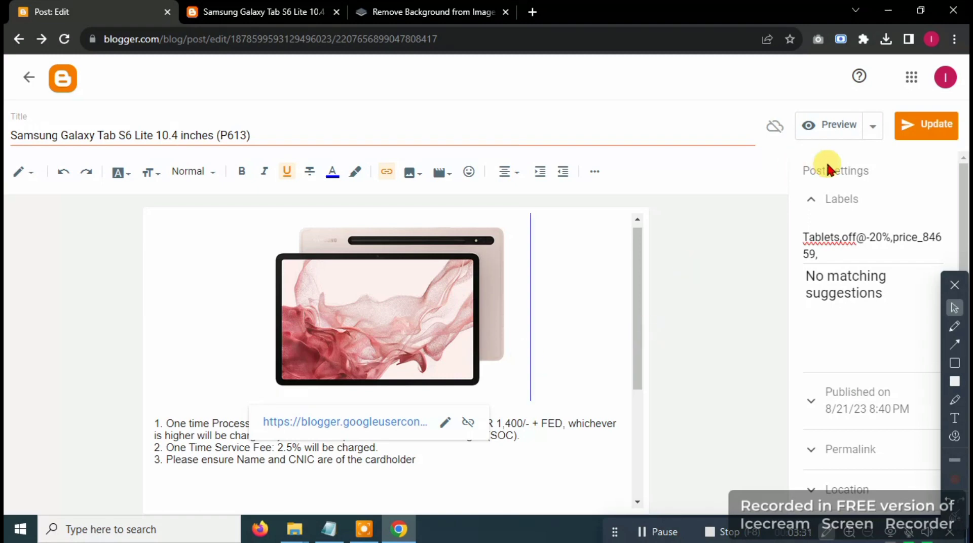
pyautogui.click(925, 133)
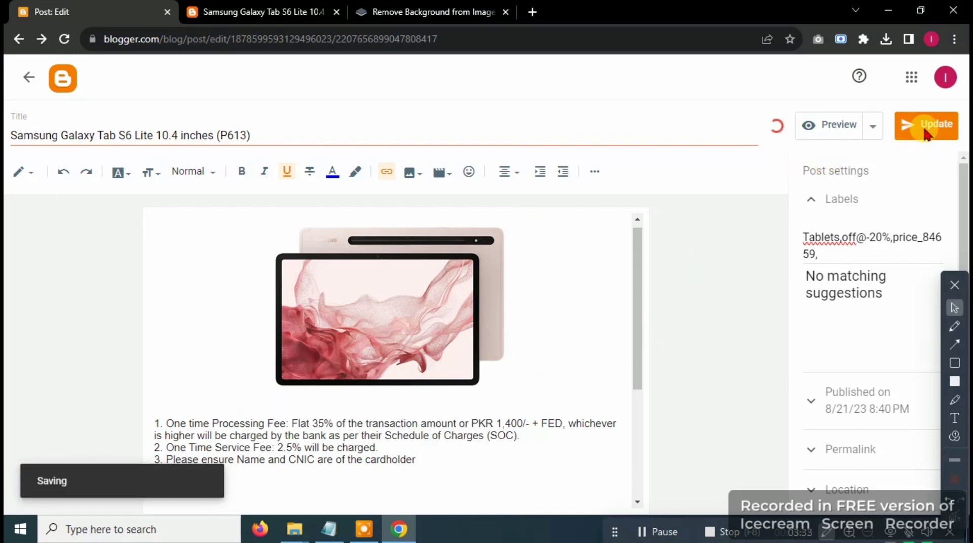
# Step: Reload the live product page and check its description and main tablet photo
pyautogui.click(259, 11)
pyautogui.click(64, 39)
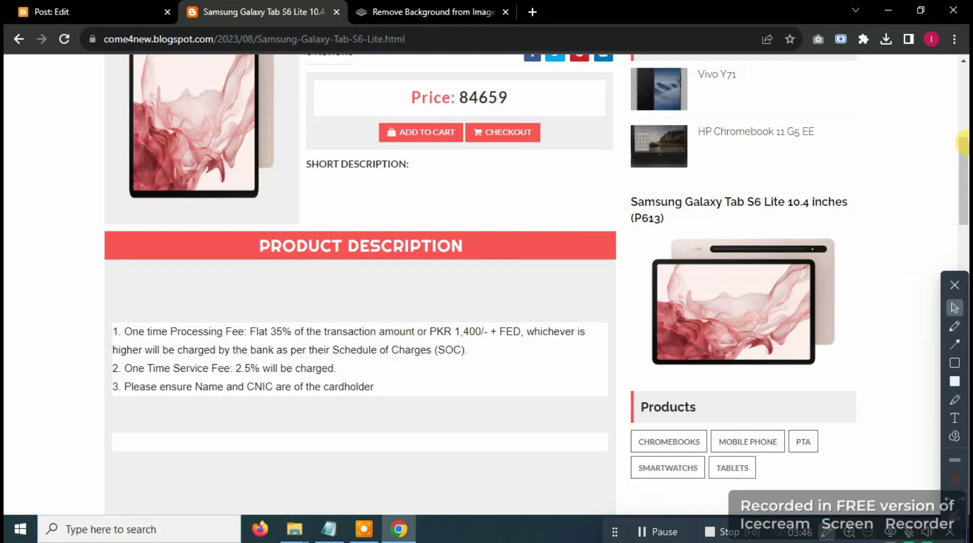
pyautogui.scroll(4, 965, 162)
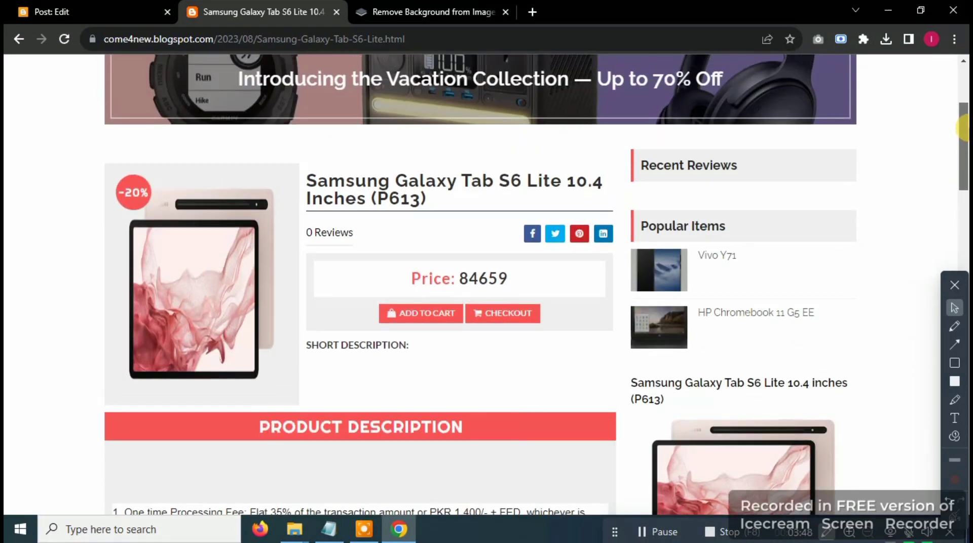
# Step: Return to the store homepage, reload it, and examine the tablet's image in the Tablets section and the product slider
pyautogui.click(17, 40)
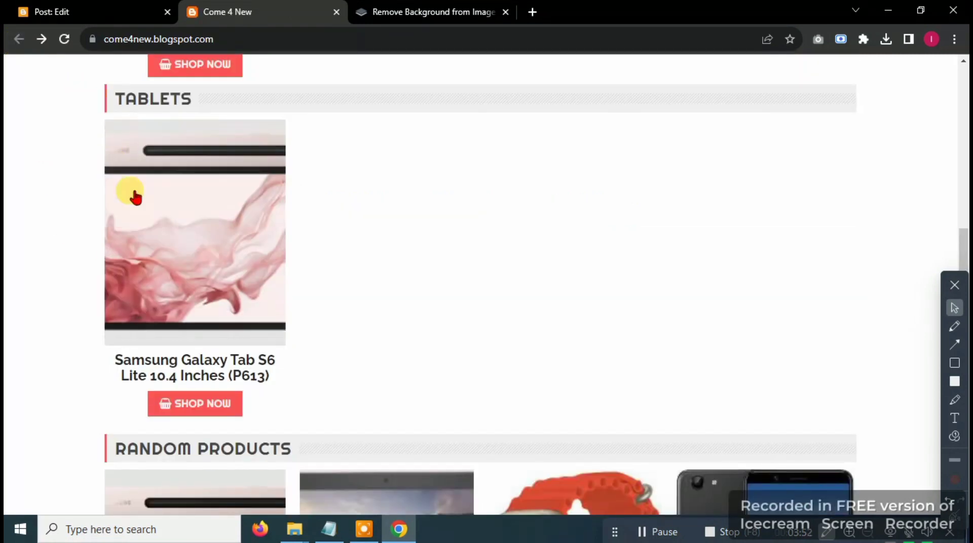
pyautogui.click(63, 40)
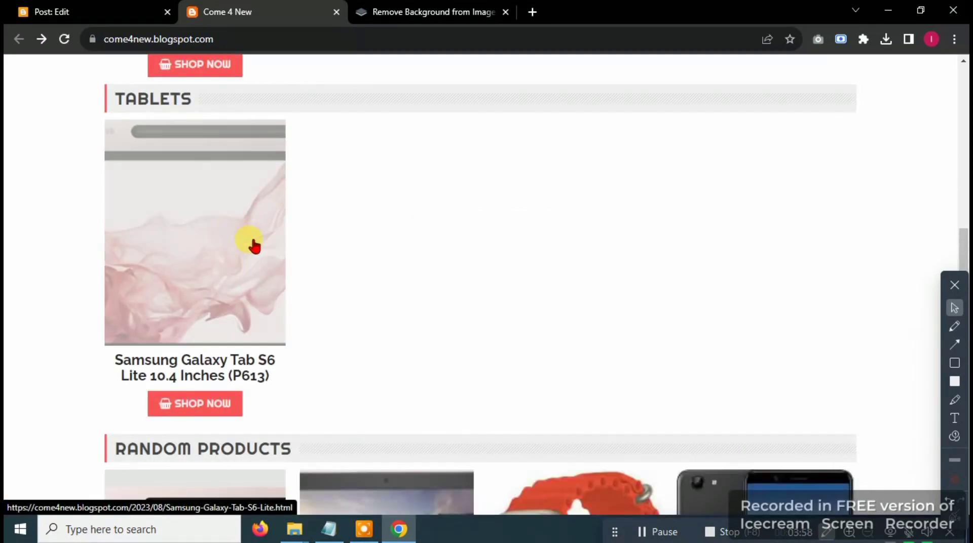
pyautogui.moveTo(965, 248); pyautogui.dragTo(956, 68)
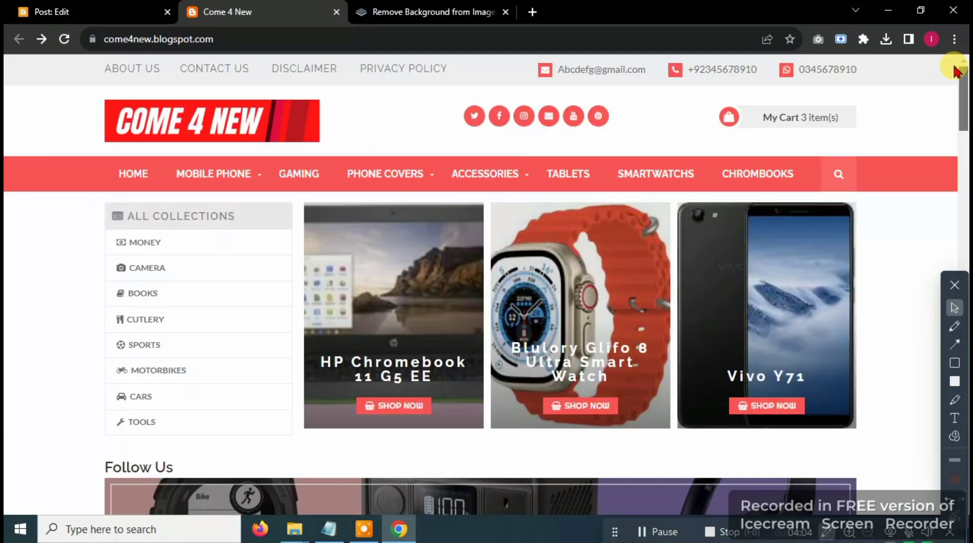
pyautogui.scroll(-2, 953, 76)
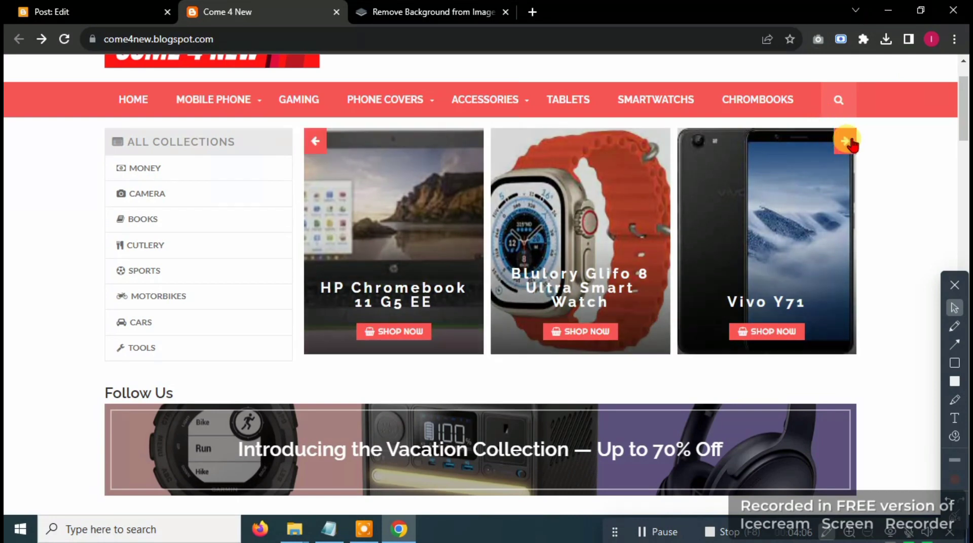
pyautogui.click(847, 142)
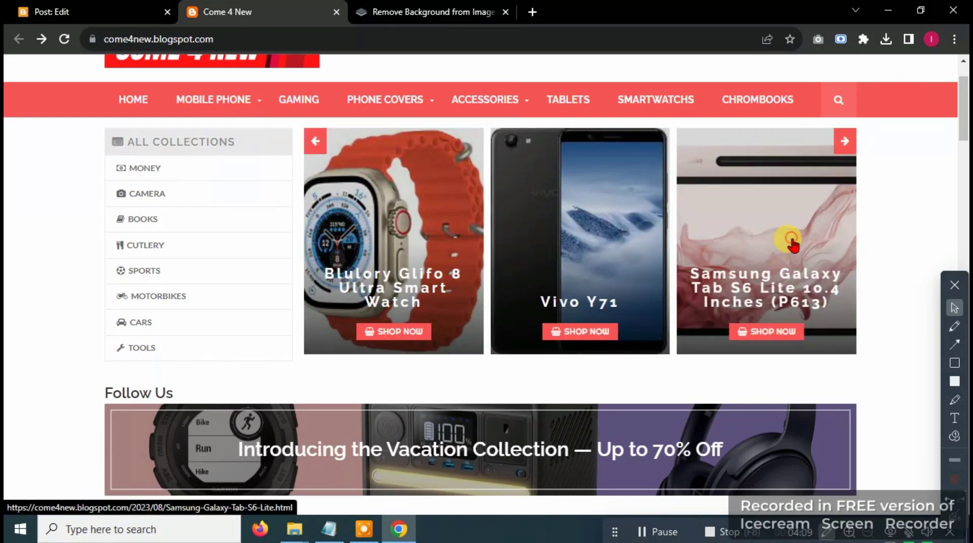
# Step: Open the Samsung Galaxy Tab S6 Lite product from the slider, review its page, and return to the homepage slider
pyautogui.click(792, 242)
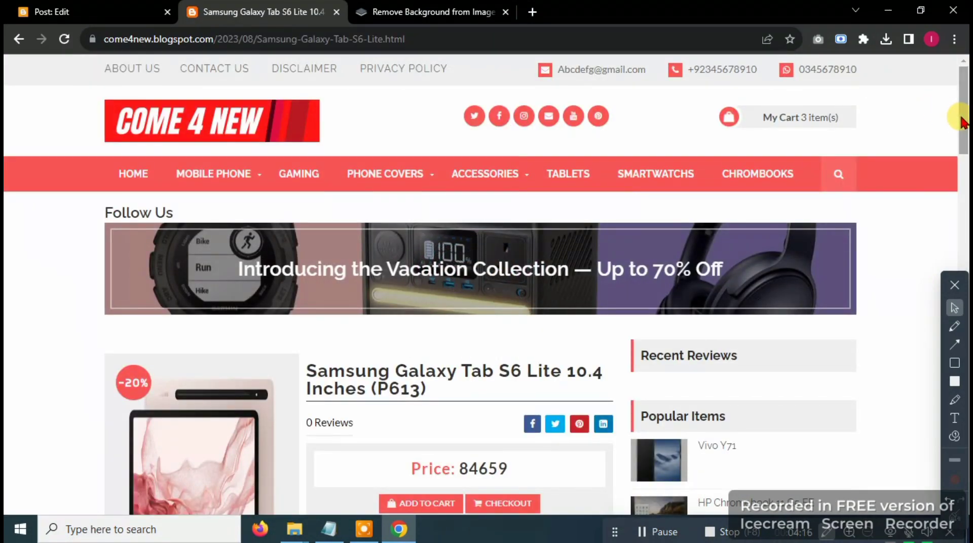
pyautogui.scroll(-6, 965, 120)
pyautogui.scroll(5, 965, 120)
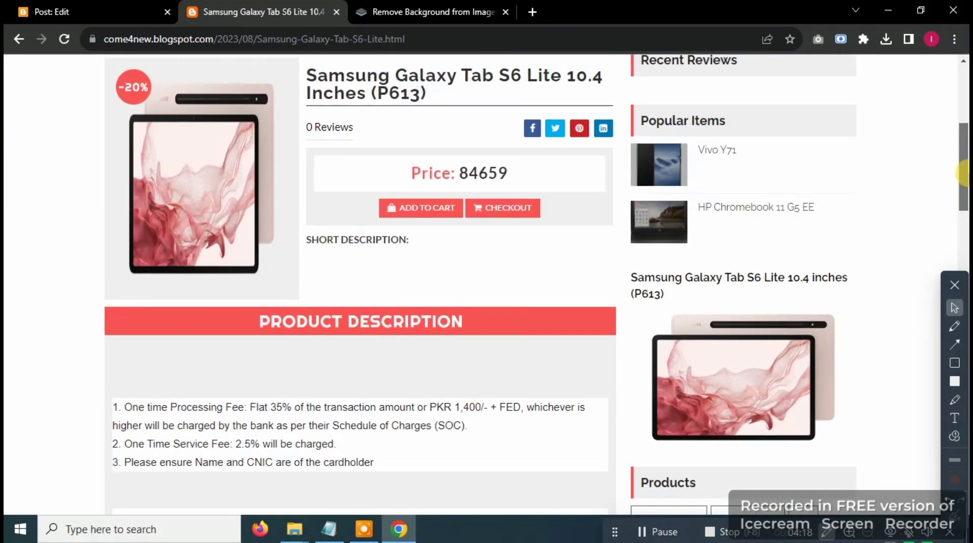
pyautogui.scroll(-2, 962, 132)
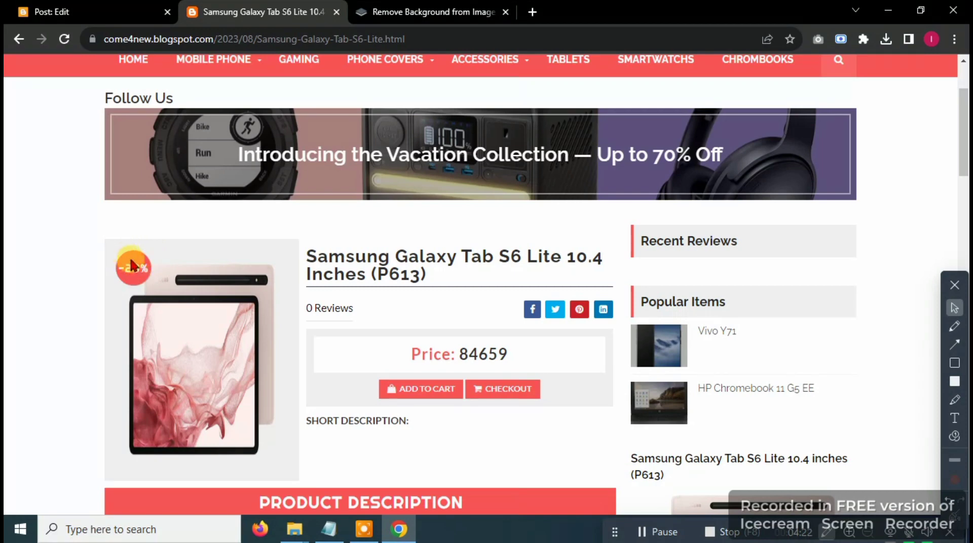
pyautogui.click(17, 40)
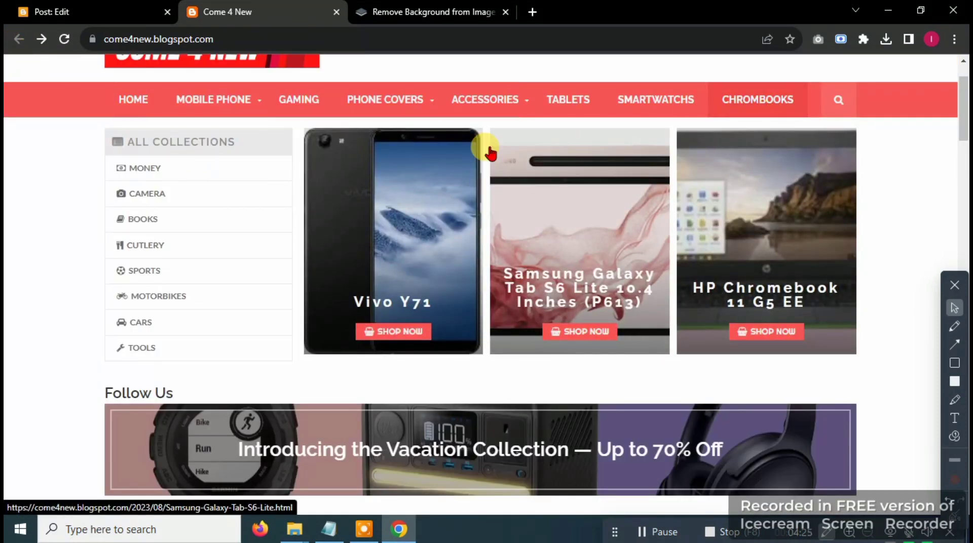
pyautogui.click(322, 142)
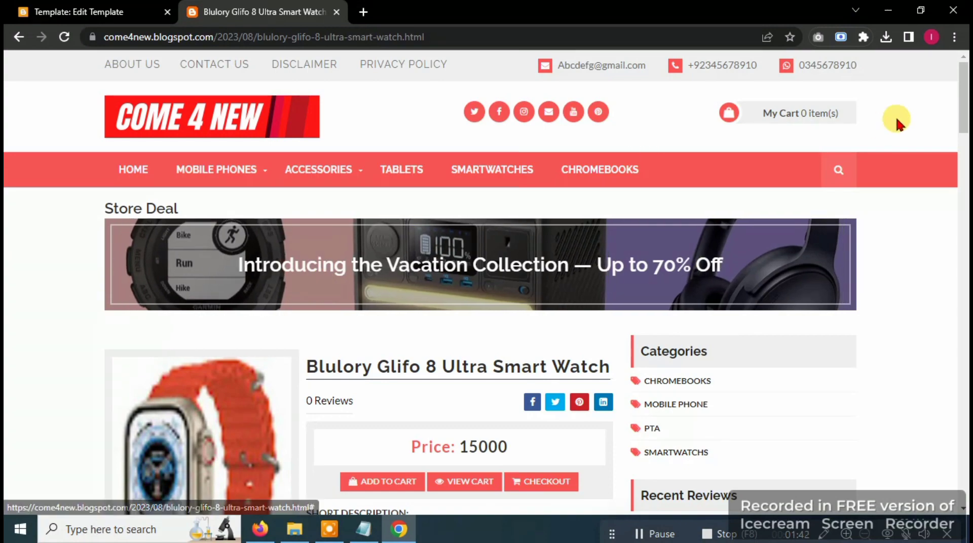
# Step: Examine the Blulory smart watch page's sidebar and locate its Categories gadget in the Sidebar section of the blog's layout
pyautogui.scroll(-4, 937, 126)
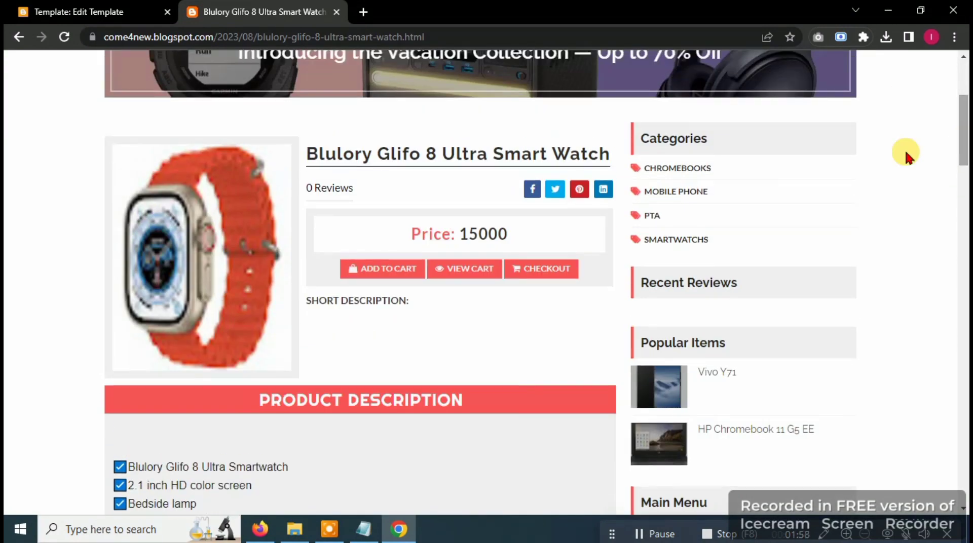
pyautogui.moveTo(963, 127); pyautogui.dragTo(938, 126)
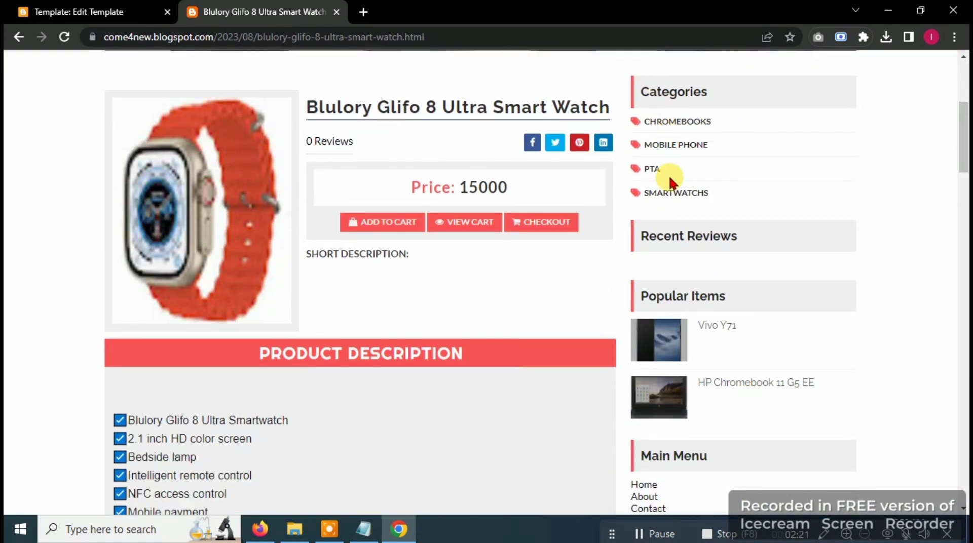
pyautogui.hotkey('ctrl', 'Tab')
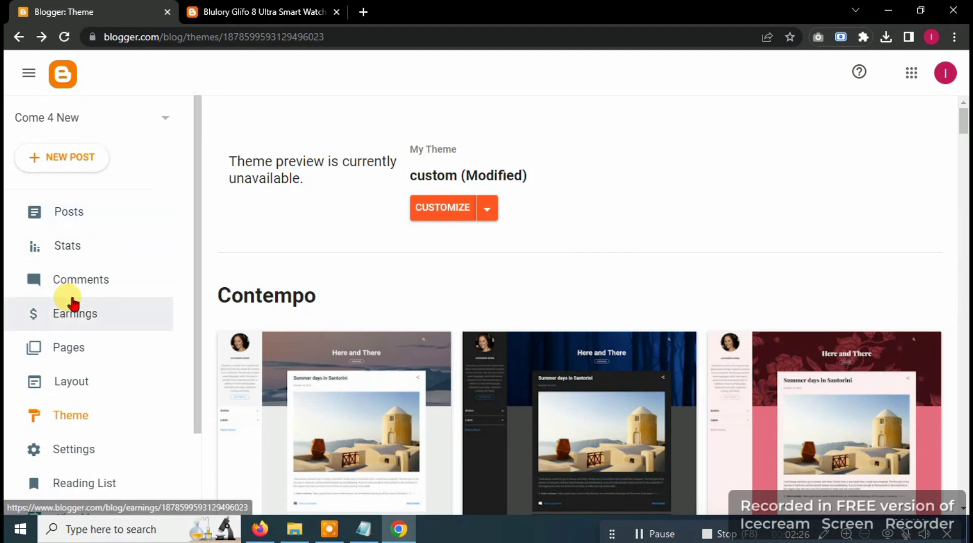
pyautogui.click(88, 387)
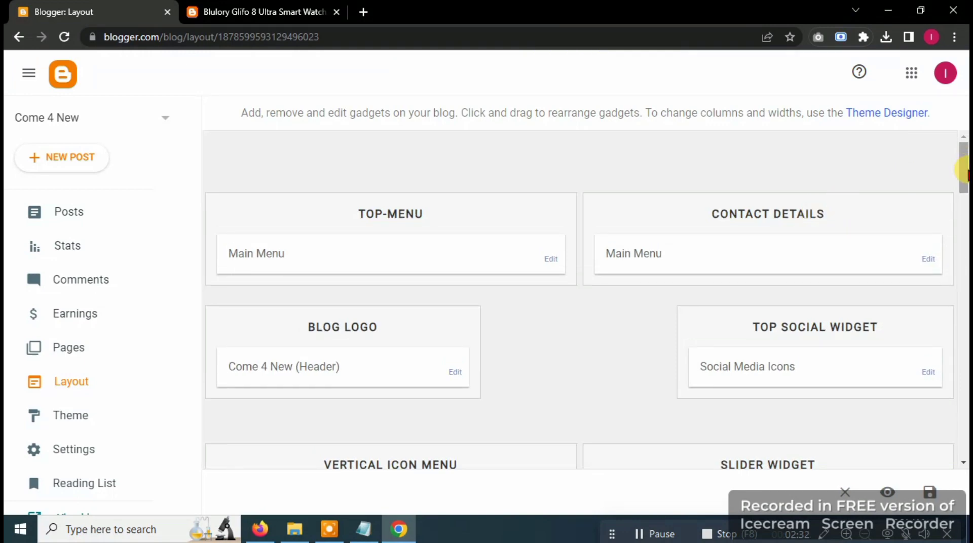
pyautogui.moveTo(964, 171); pyautogui.dragTo(964, 293)
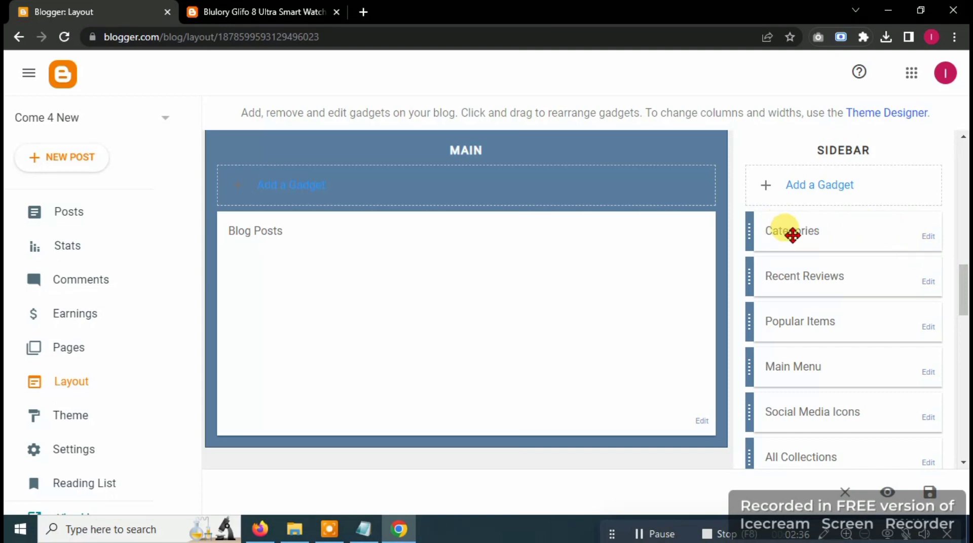
pyautogui.click(276, 6)
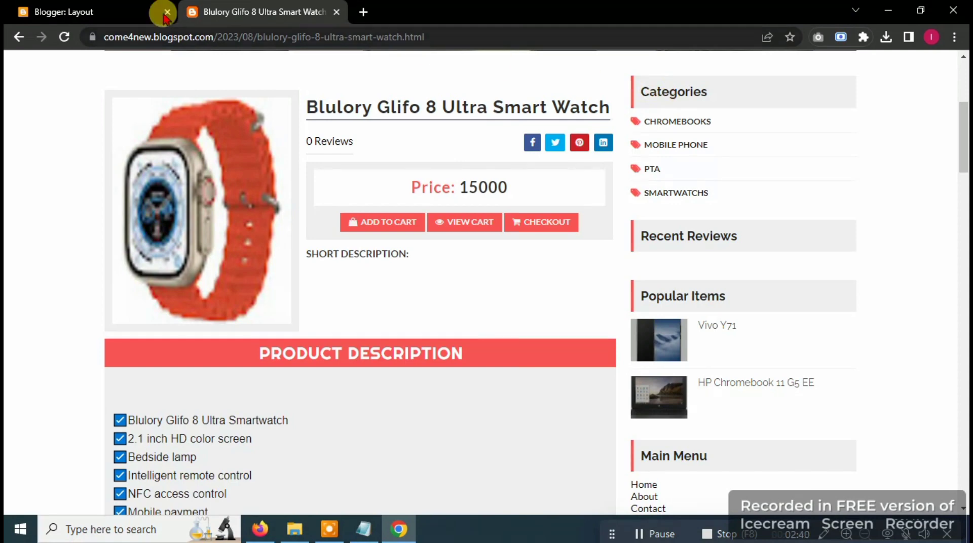
pyautogui.click(125, 10)
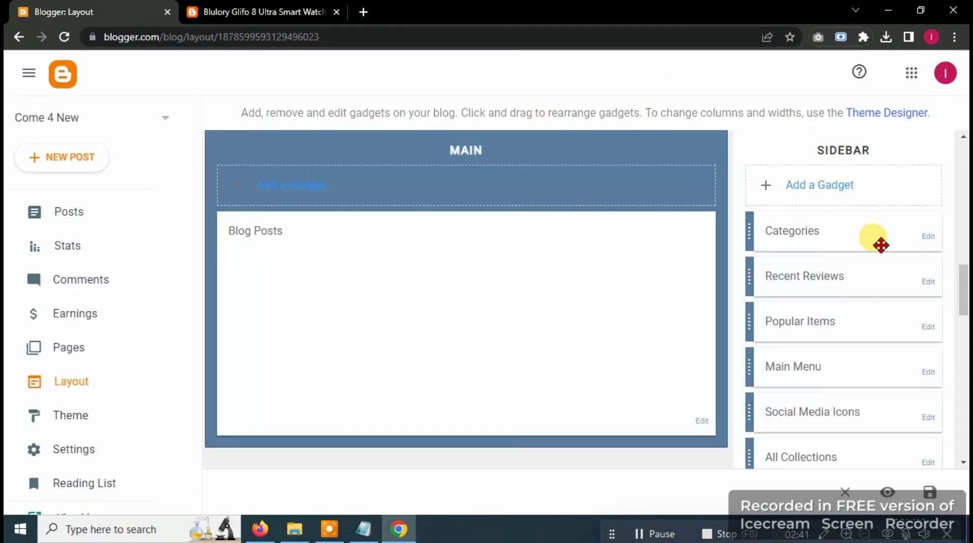
# Step: Remove the Categories gadget from the Sidebar section of the blog layout and confirm the removal
pyautogui.click(928, 238)
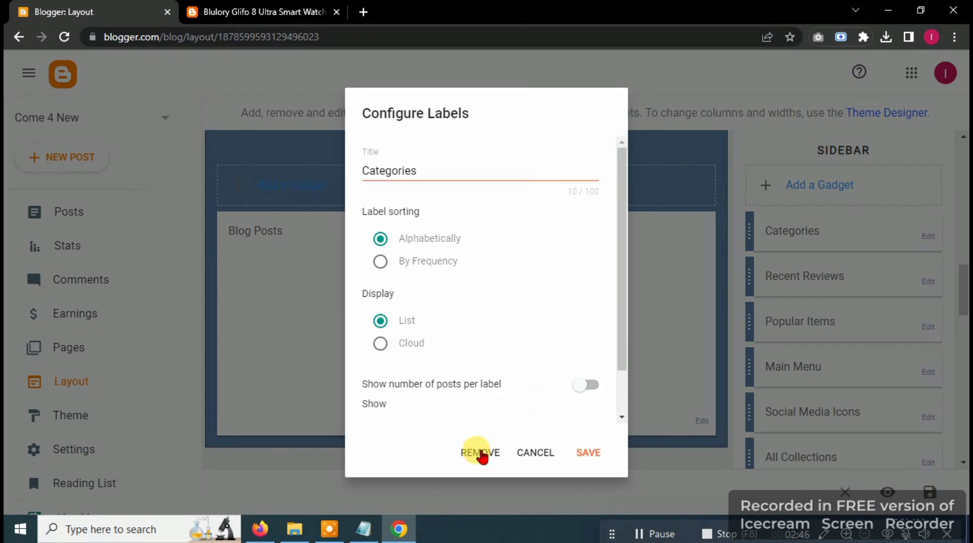
pyautogui.click(482, 453)
pyautogui.click(597, 314)
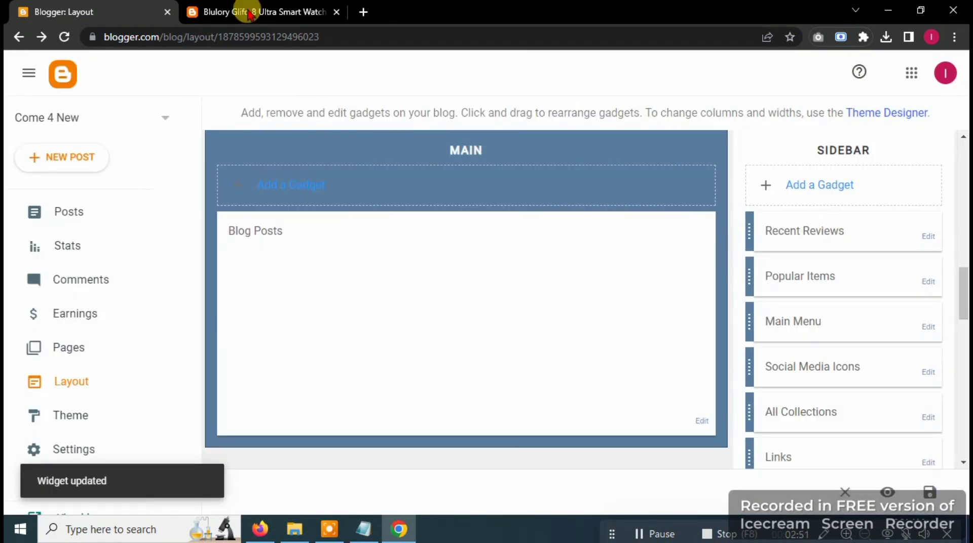
# Step: Examine the sidebar on the smart watch page and the Recent Reviews gadget's settings, leaving them without changes
pyautogui.click(252, 7)
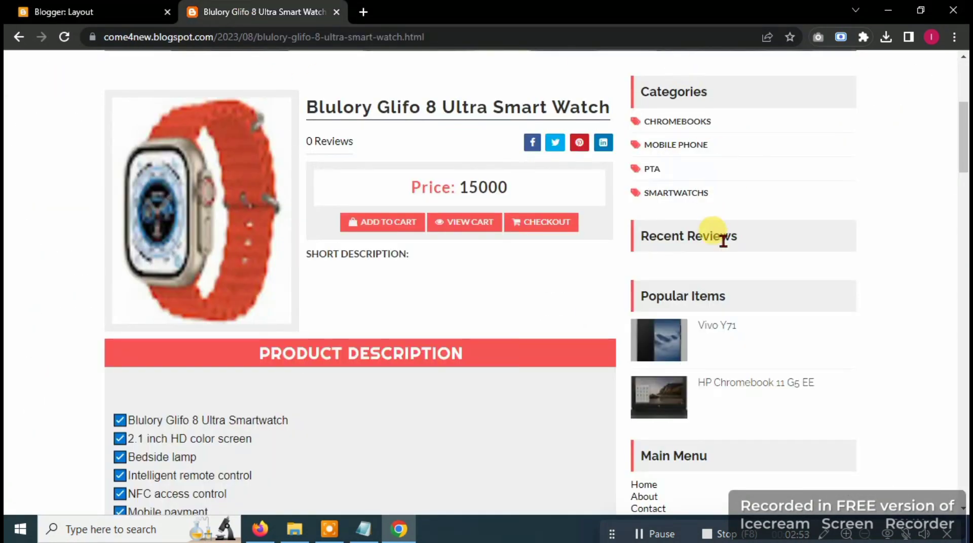
pyautogui.click(117, 11)
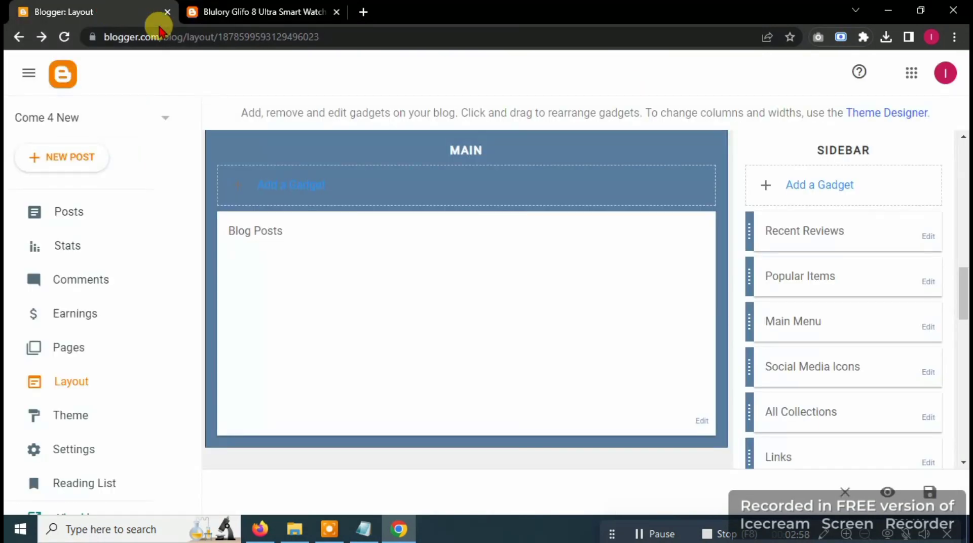
pyautogui.click(928, 236)
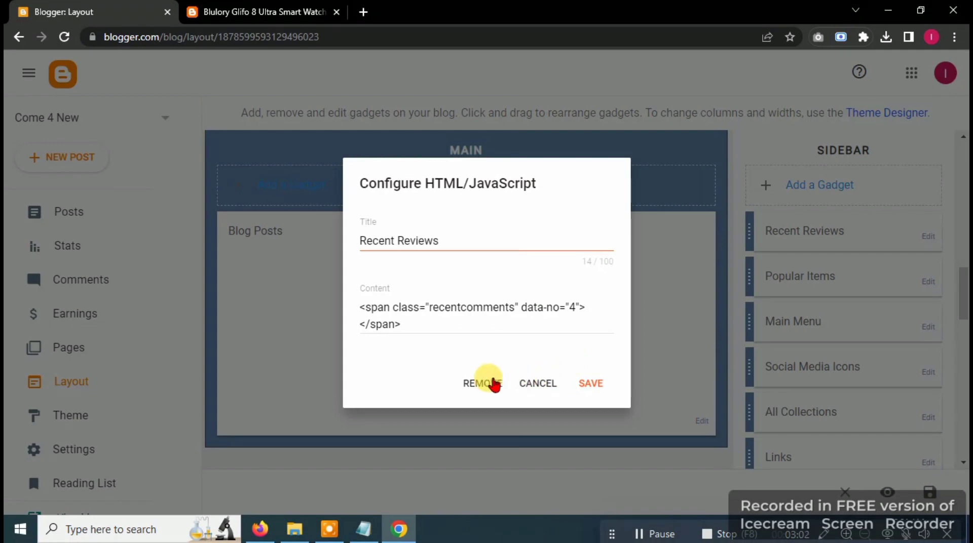
pyautogui.click(547, 381)
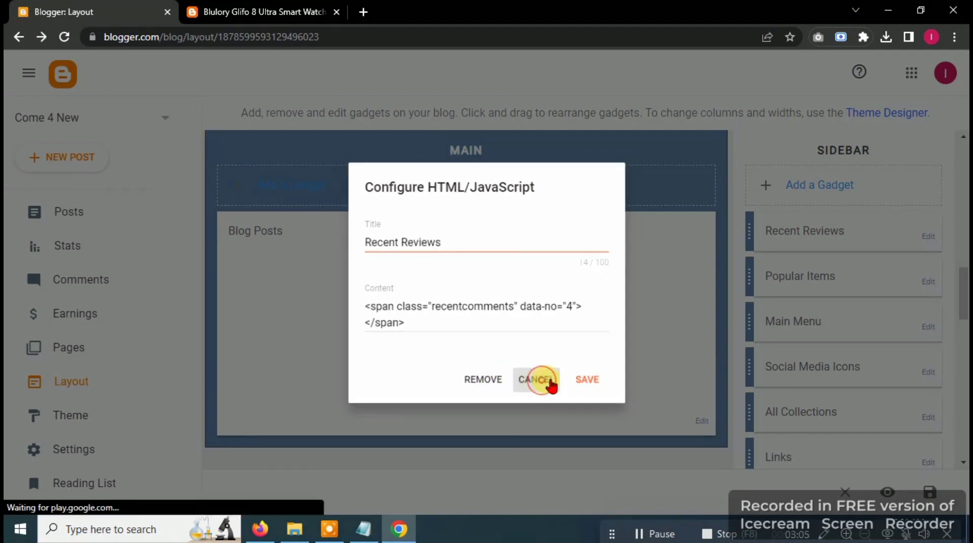
# Step: Set the maximum number of shown posts in the Popular Items gadget to 2 and save the gadget
pyautogui.click(923, 289)
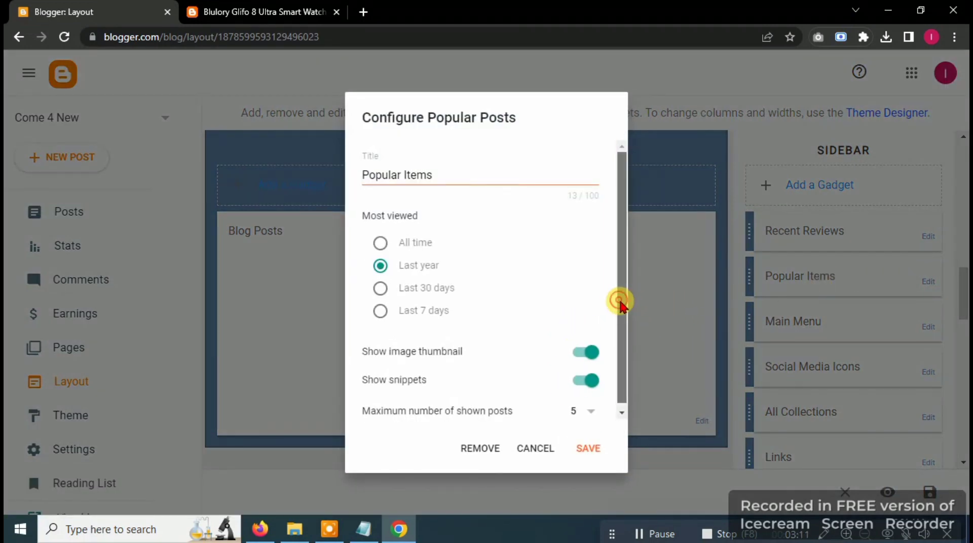
pyautogui.scroll(-1, 620, 300)
pyautogui.click(576, 407)
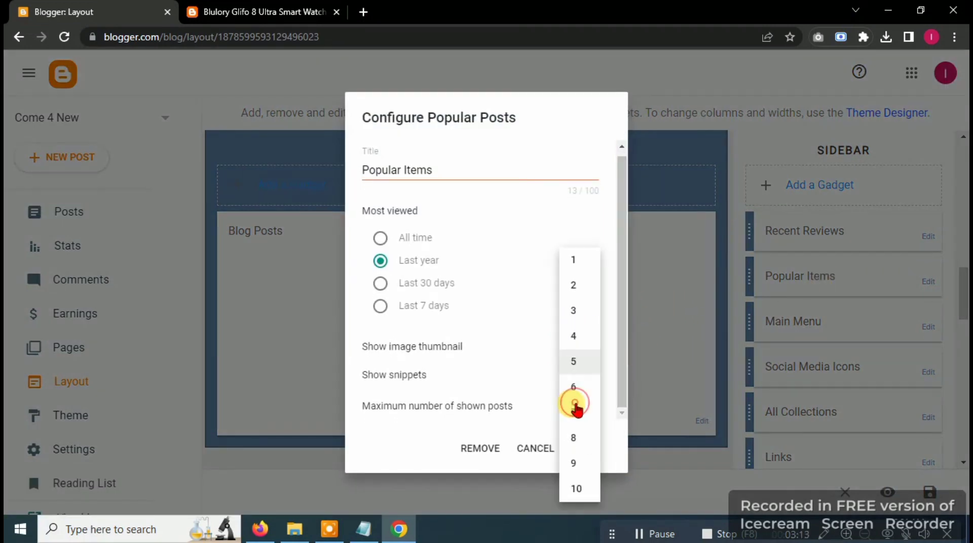
pyautogui.click(572, 285)
pyautogui.click(588, 450)
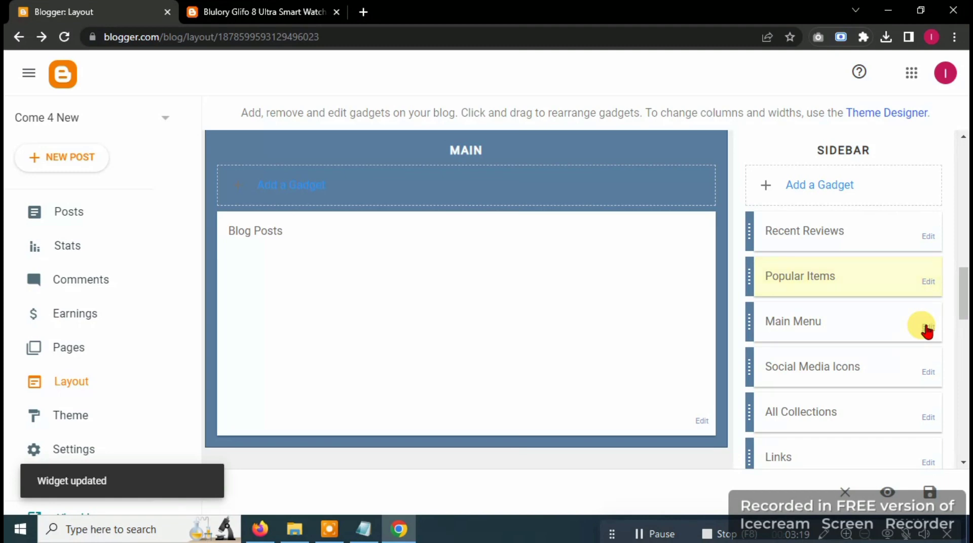
# Step: Check the Main Menu section on the smart watch page and remove the Main Menu gadget from the layout's Sidebar section
pyautogui.click(279, 11)
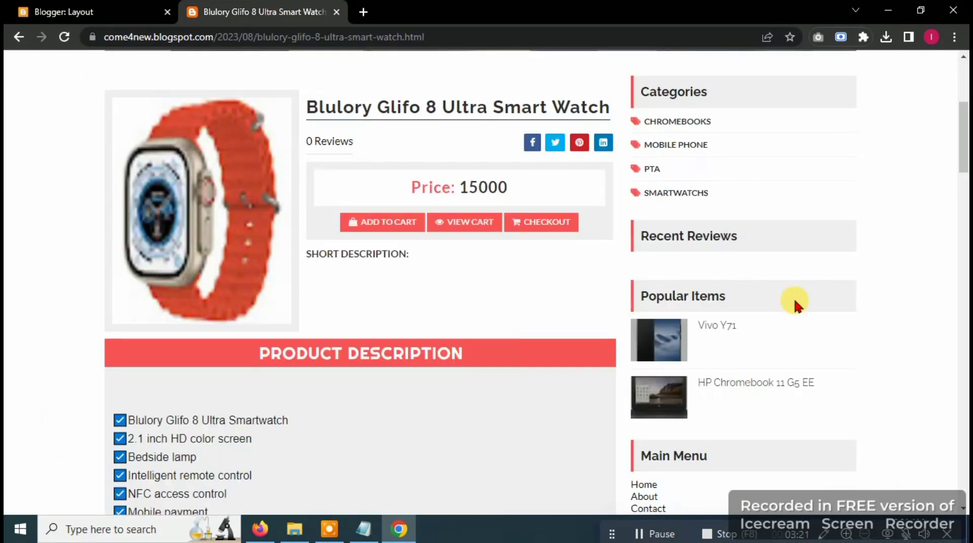
pyautogui.scroll(-4, 486, 282)
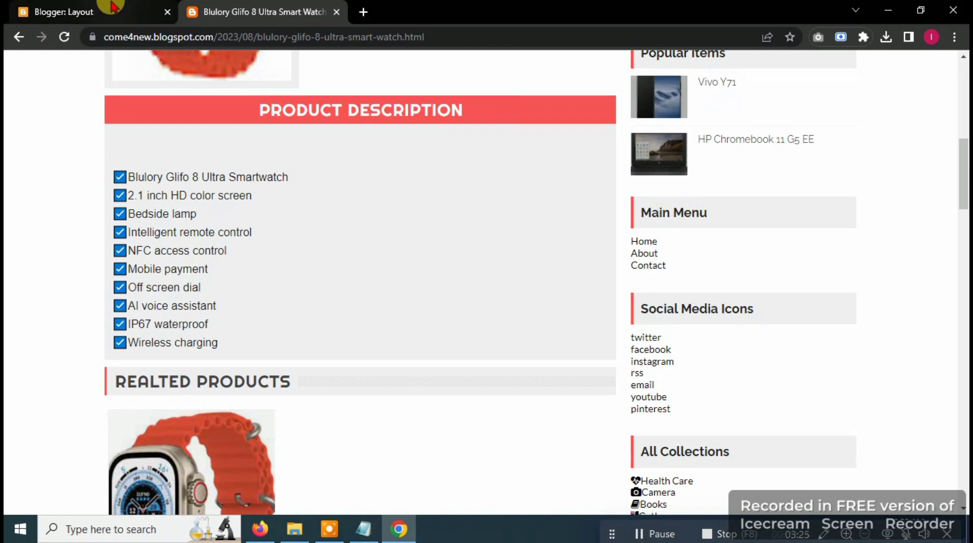
pyautogui.click(92, 11)
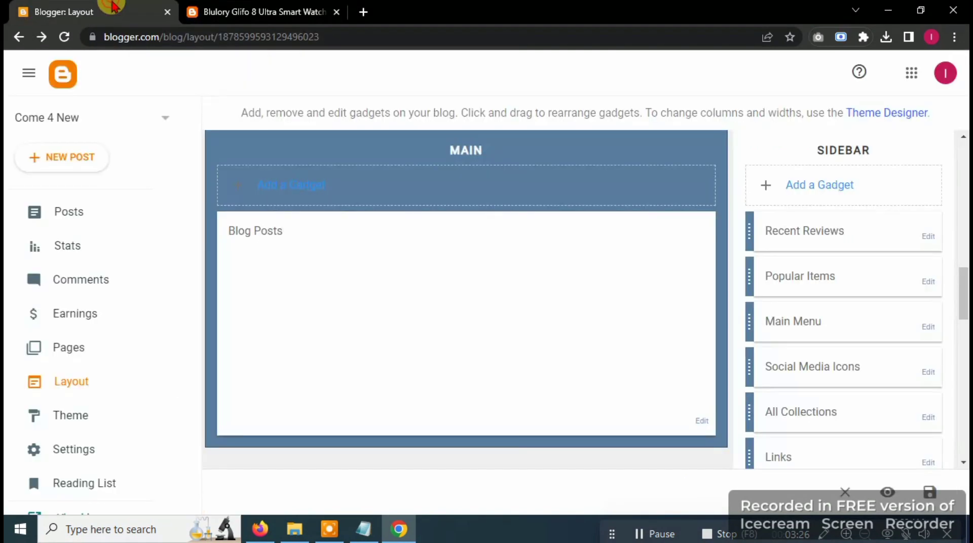
pyautogui.click(926, 326)
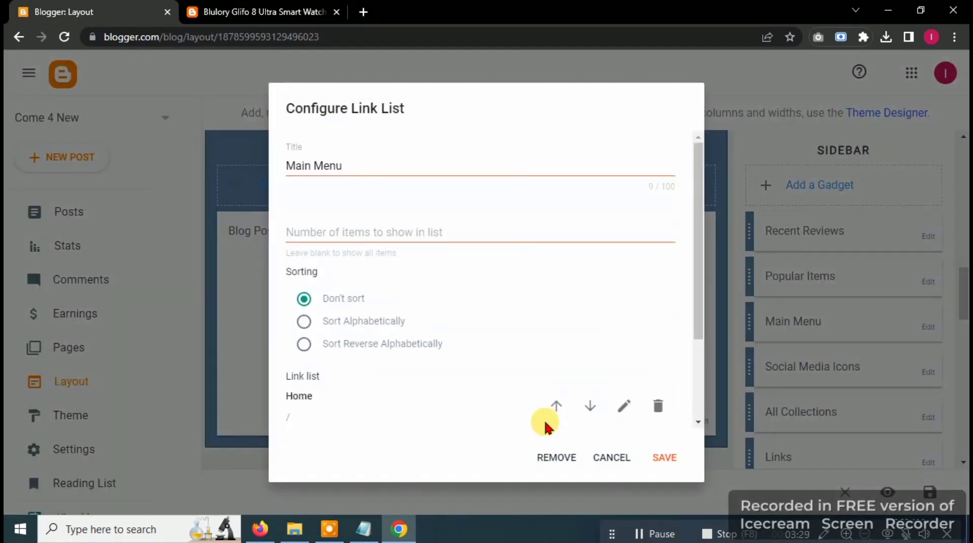
pyautogui.click(561, 458)
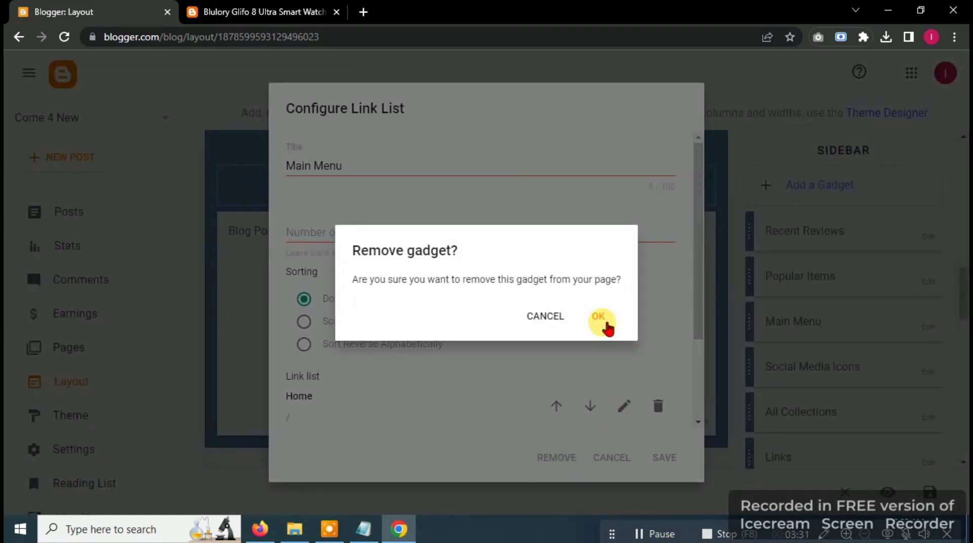
pyautogui.click(603, 319)
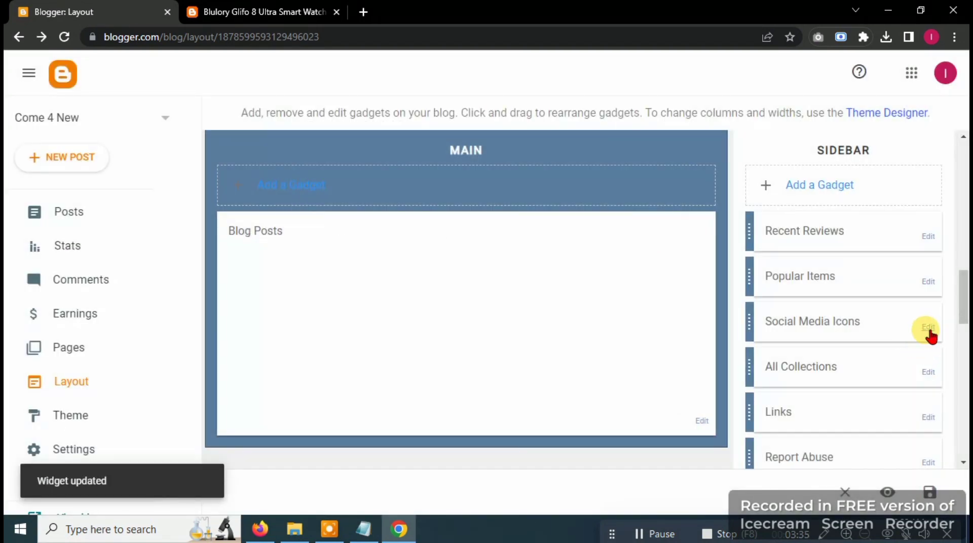
# Step: Remove the Social Media Icons gadget from the layout's Sidebar section after checking it on the smart watch page
pyautogui.click(929, 331)
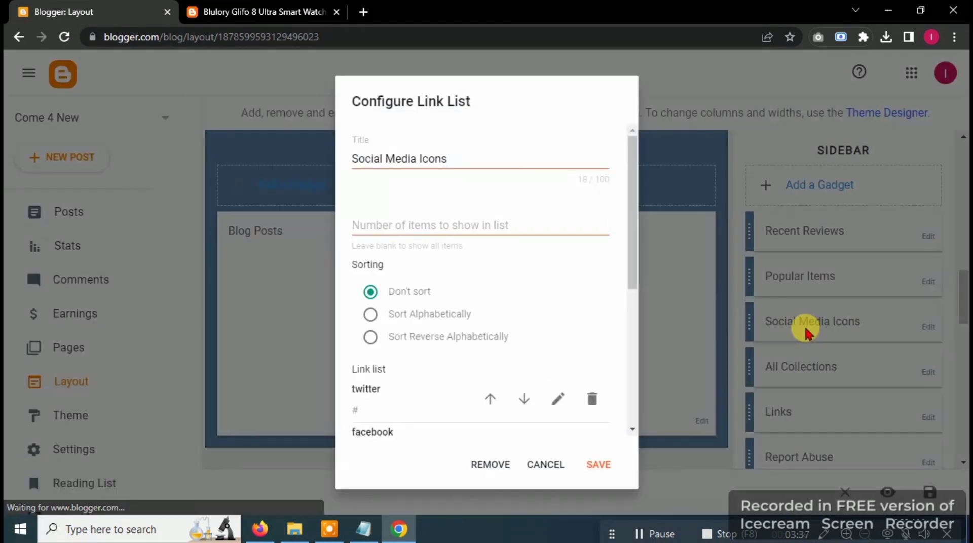
pyautogui.click(236, 7)
pyautogui.scroll(-4, 576, 336)
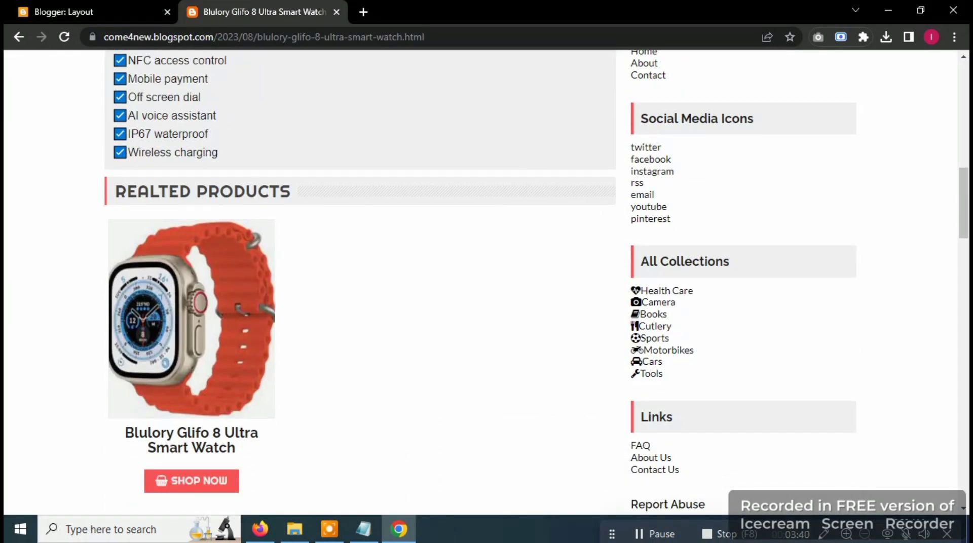
pyautogui.click(101, 10)
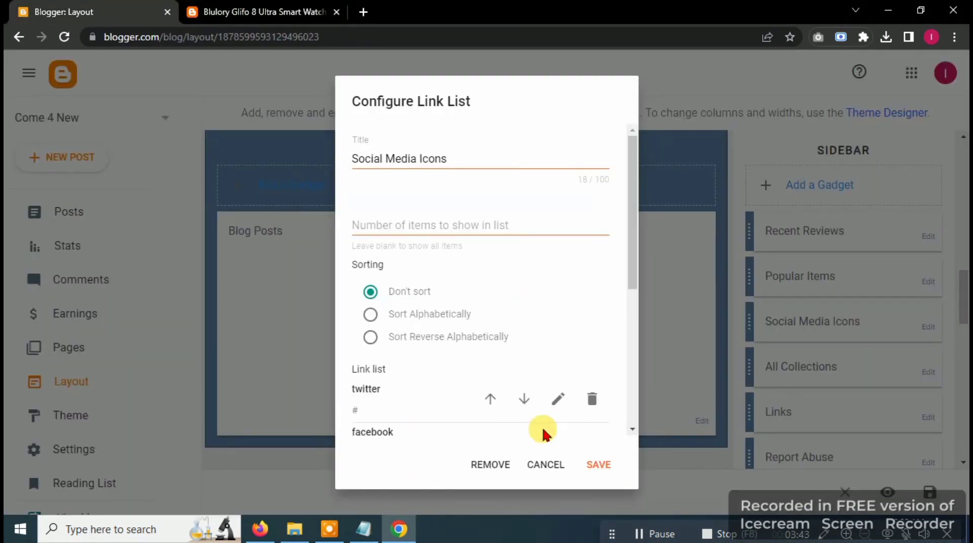
pyautogui.click(491, 465)
pyautogui.click(601, 314)
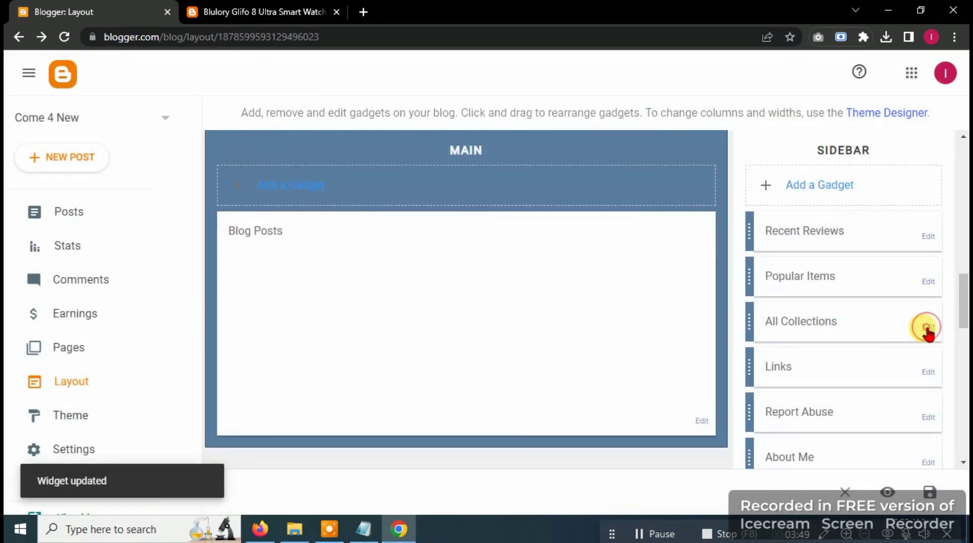
# Step: Compare the All Collections gadget with its links on the live product page and remove it from the Sidebar section
pyautogui.click(928, 327)
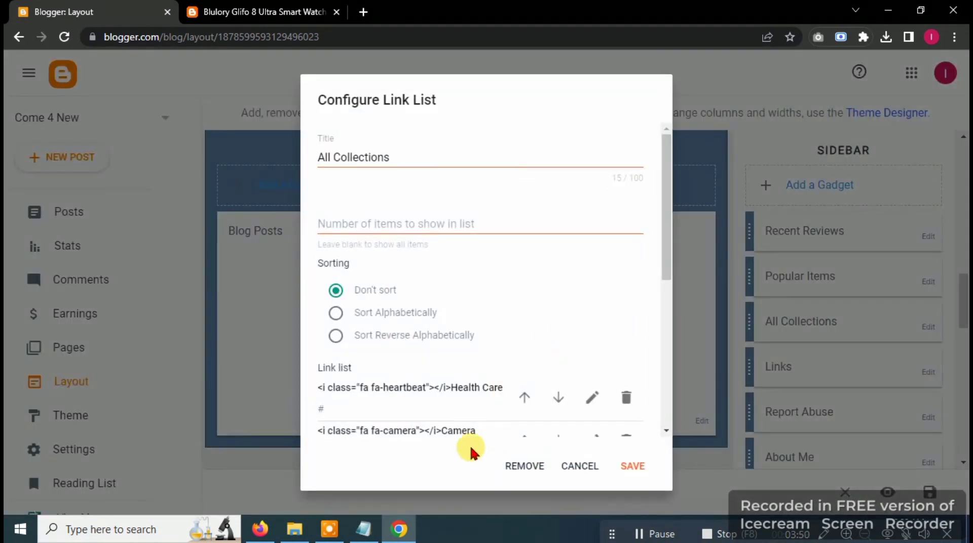
pyautogui.click(282, 7)
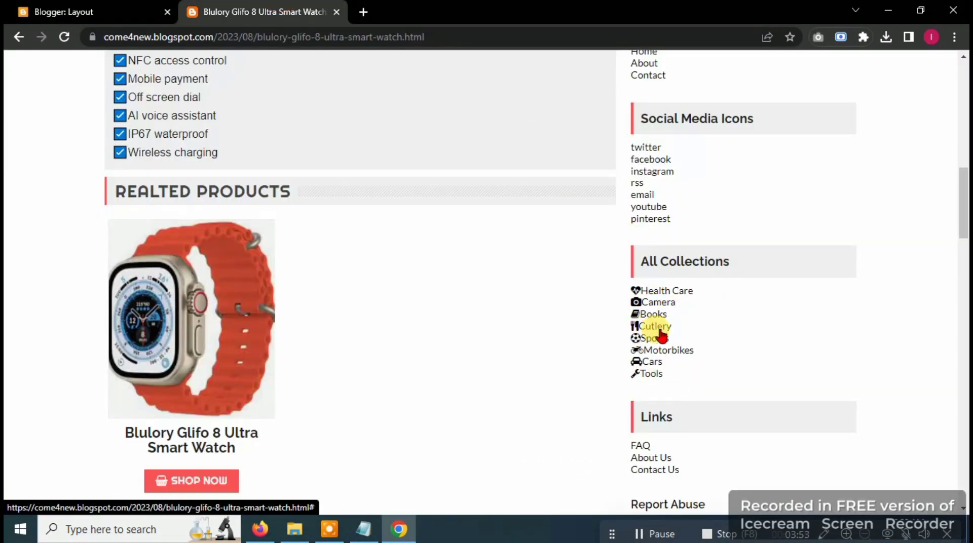
pyautogui.click(104, 6)
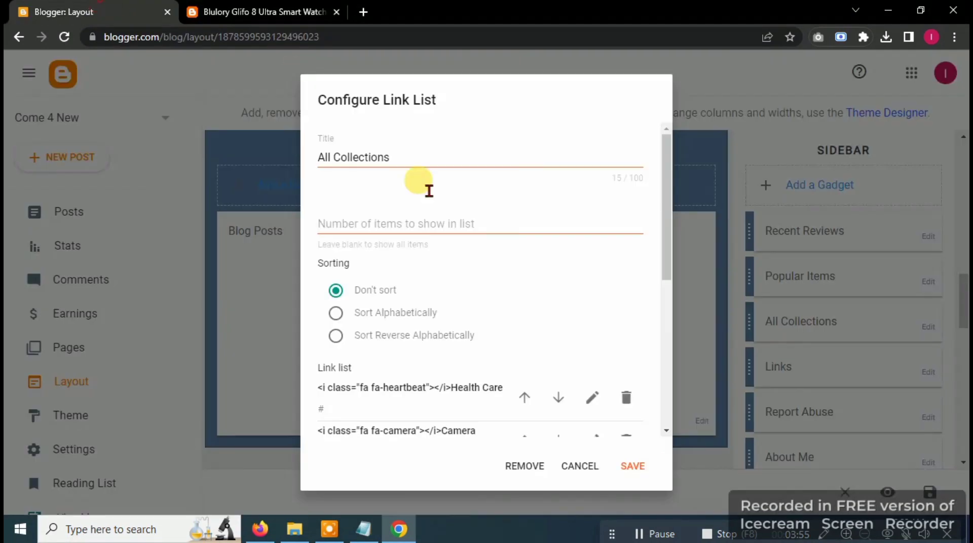
pyautogui.click(525, 476)
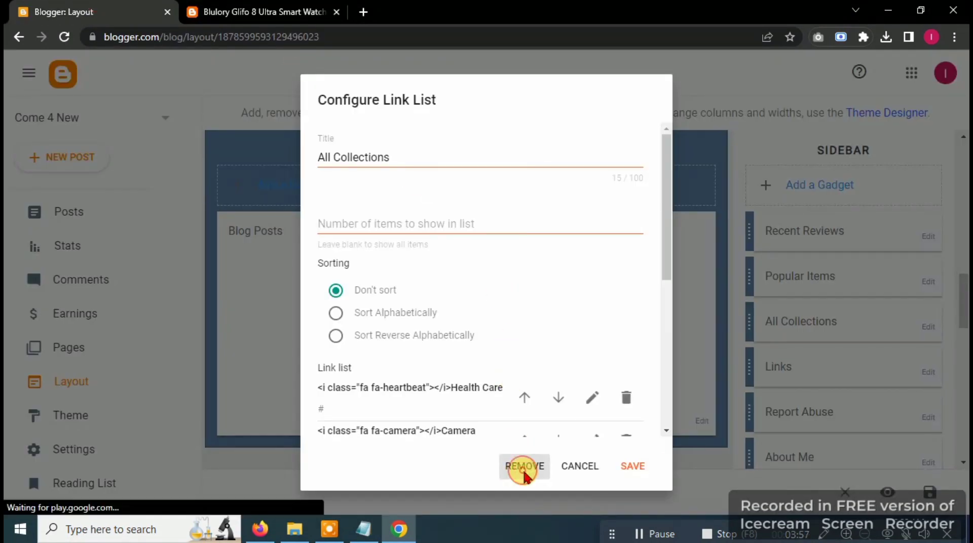
pyautogui.click(608, 318)
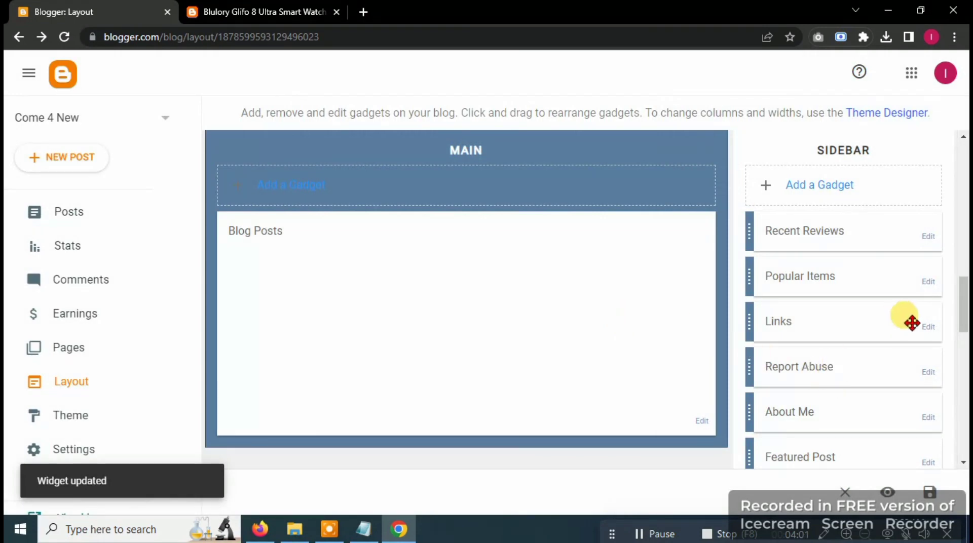
# Step: Locate the Links gadget on the live product page and remove it from the layout's Sidebar section
pyautogui.click(929, 327)
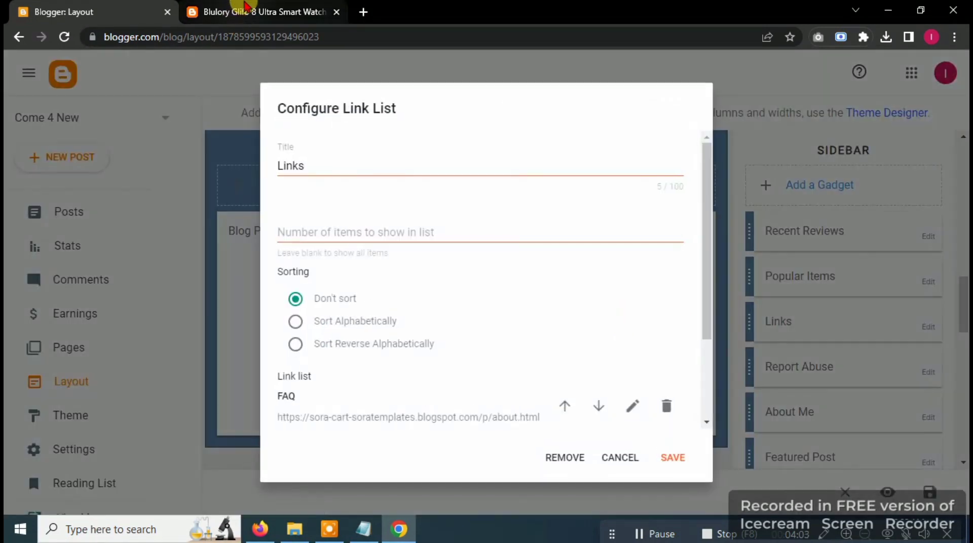
pyautogui.click(244, 5)
pyautogui.scroll(-6, 680, 316)
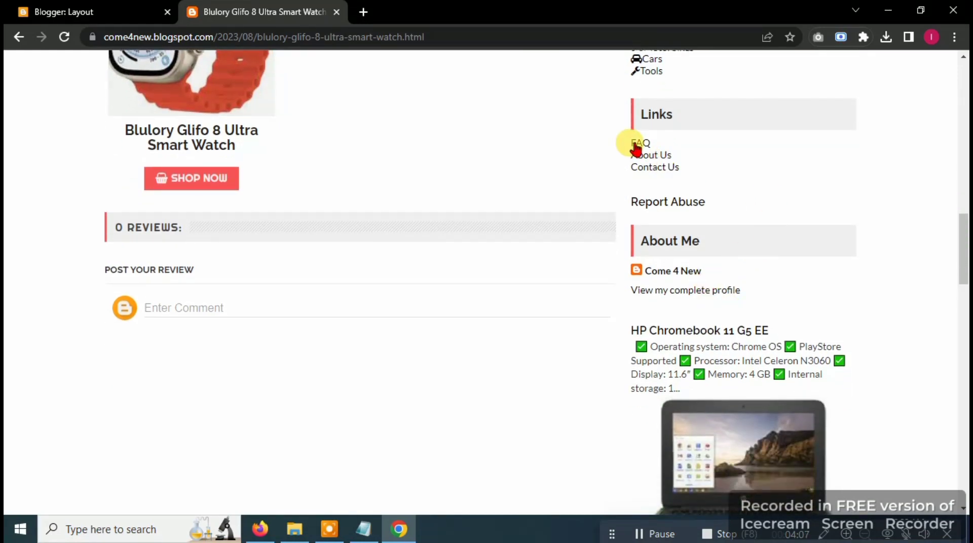
pyautogui.click(122, 6)
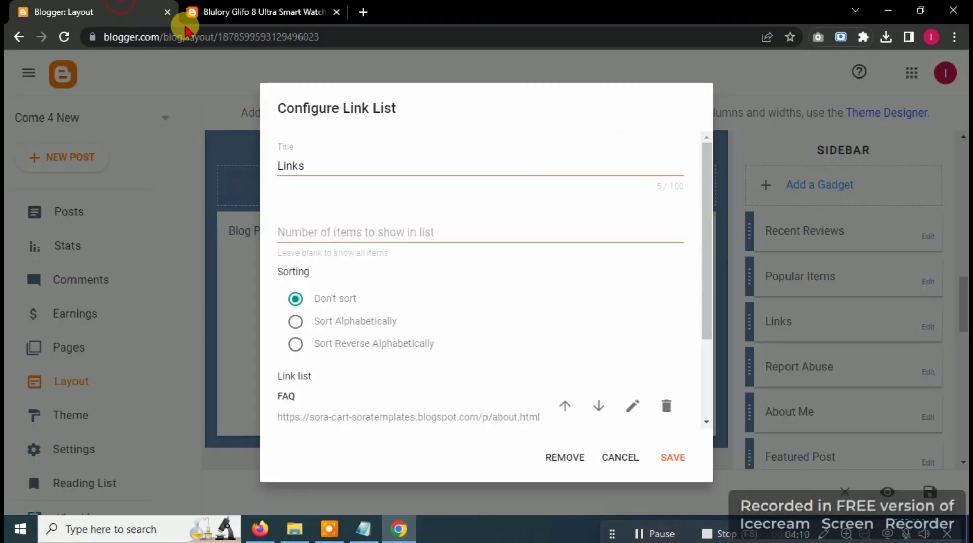
pyautogui.click(552, 456)
pyautogui.click(598, 319)
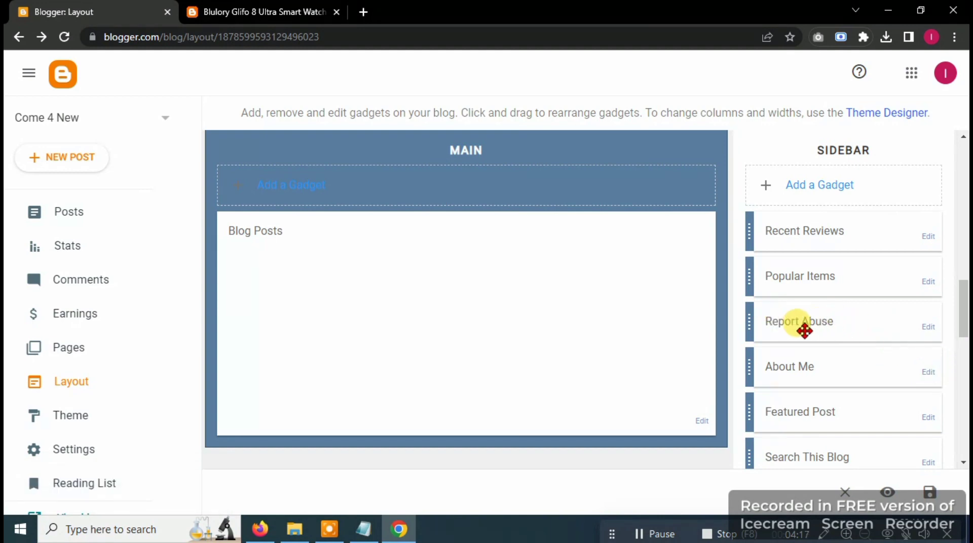
# Step: Review the lower sidebar of the smart watch page and remove the Report Abuse gadget from the layout's Sidebar section
pyautogui.click(925, 330)
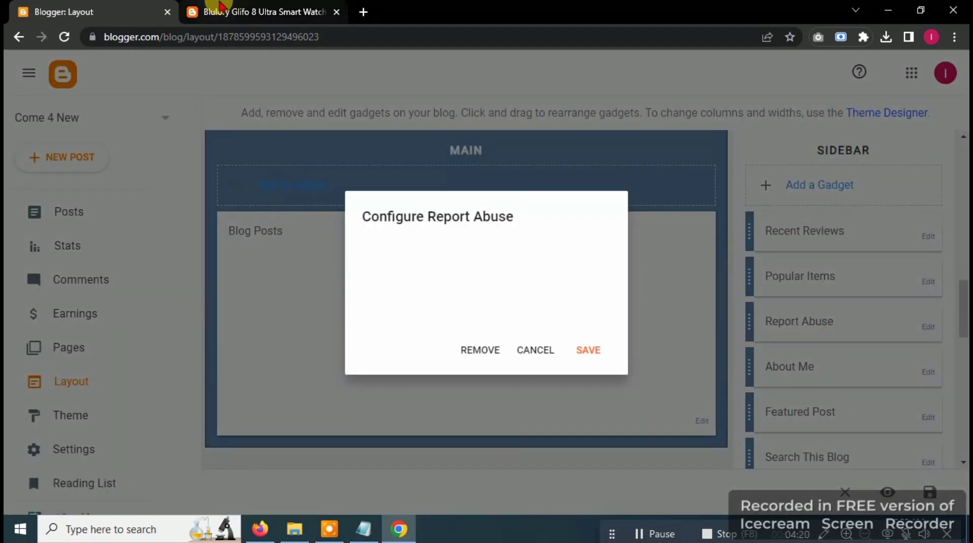
pyautogui.click(221, 8)
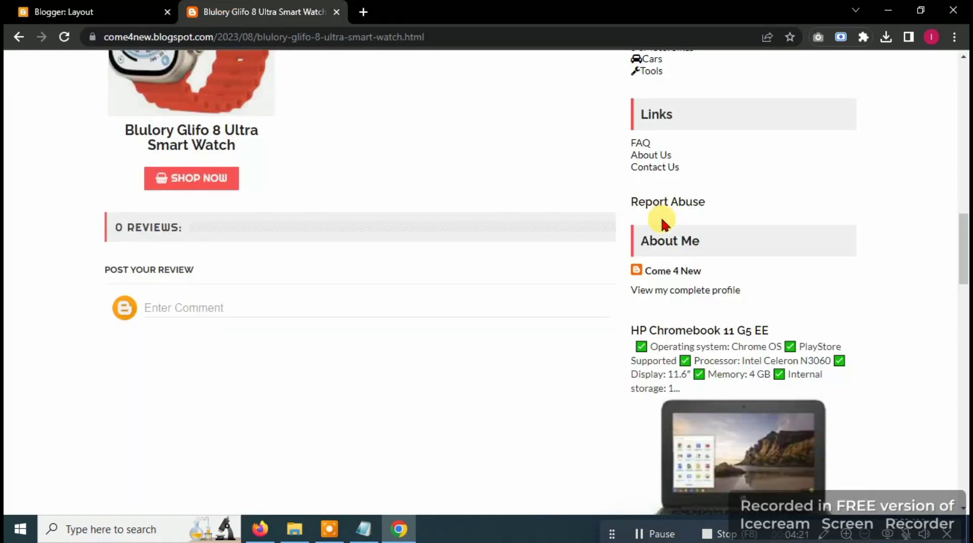
pyautogui.scroll(-2, 687, 288)
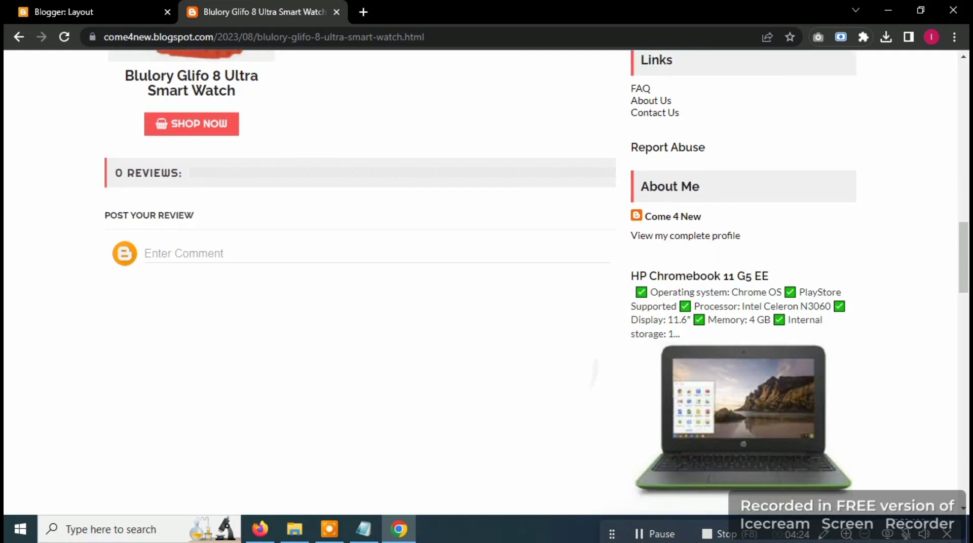
pyautogui.scroll(-5, 558, 342)
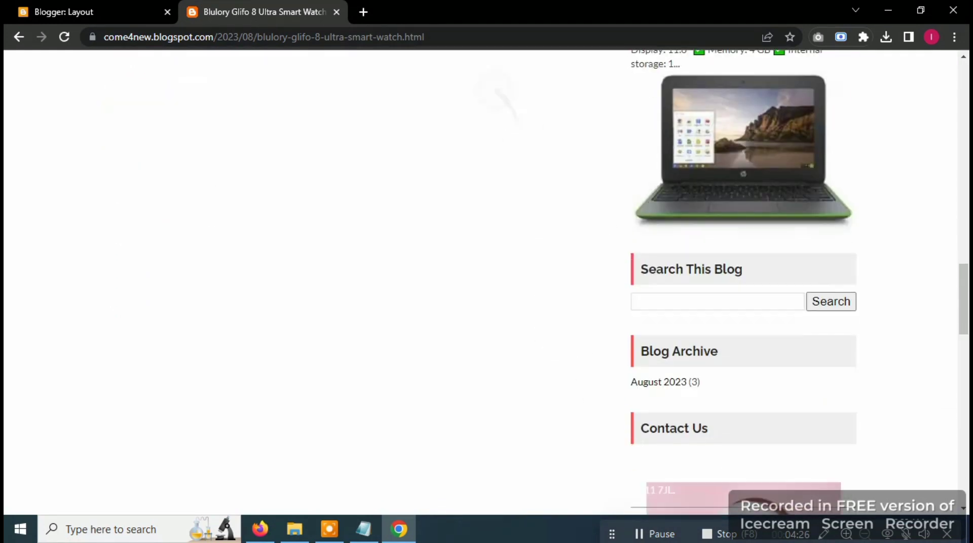
pyautogui.scroll(7, 492, 90)
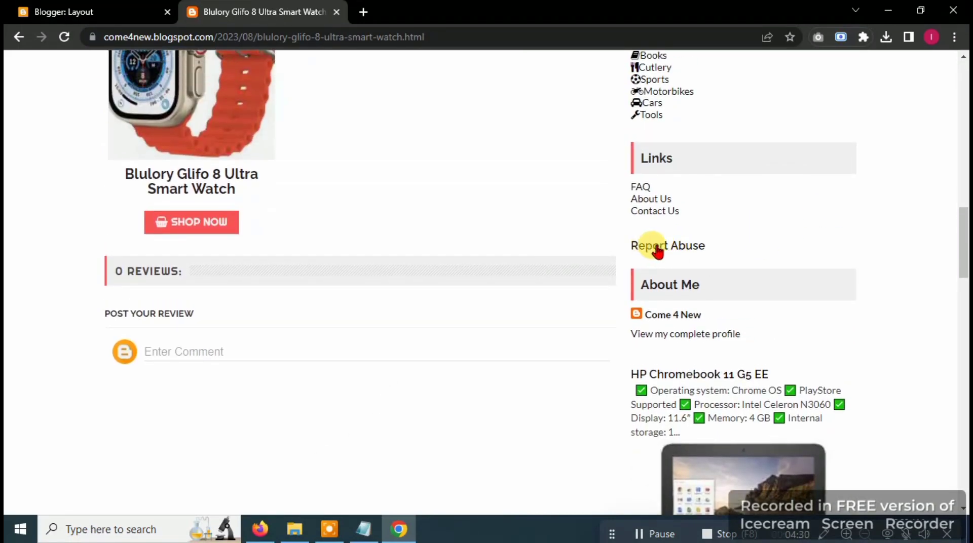
pyautogui.click(104, 22)
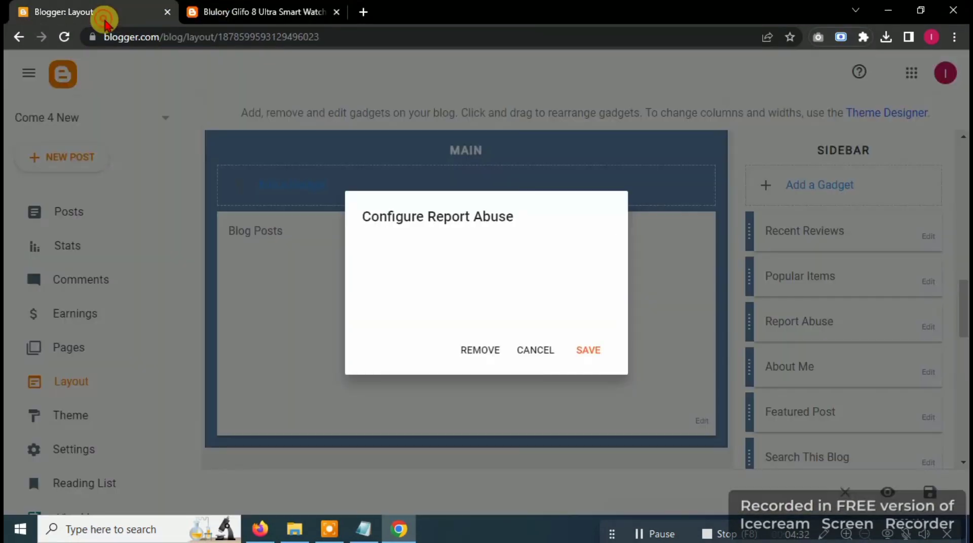
pyautogui.click(482, 351)
pyautogui.click(607, 318)
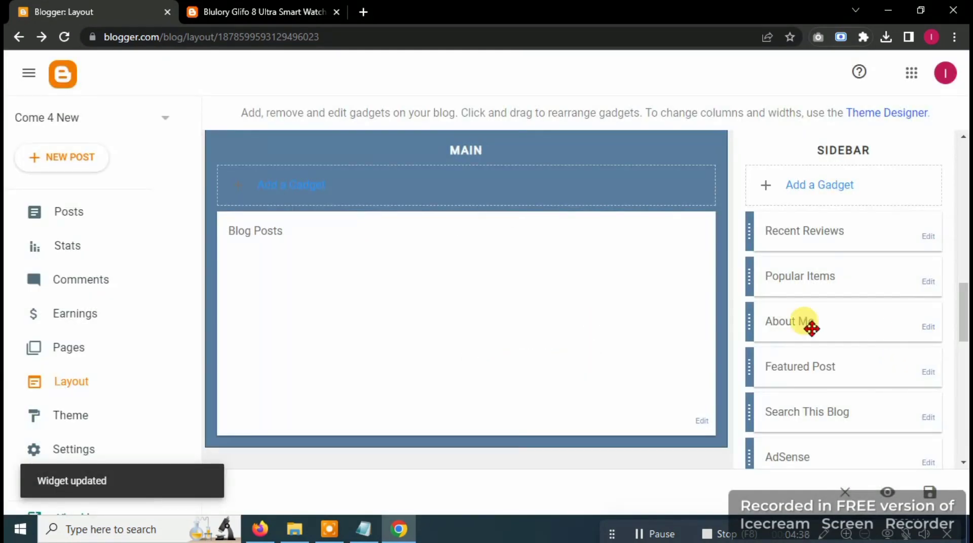
# Step: Remove the About Me gadget from the layout's Sidebar section after checking it on the smart watch page
pyautogui.click(925, 329)
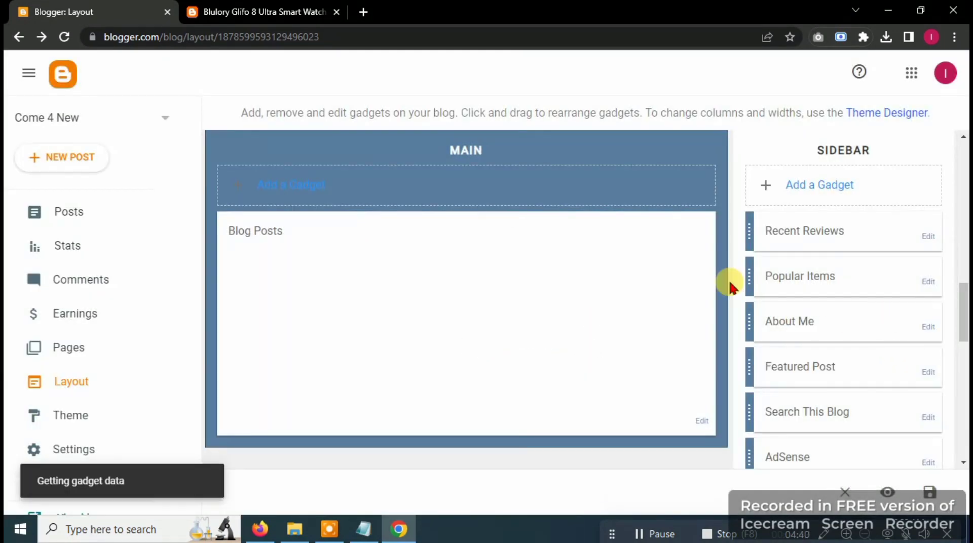
pyautogui.click(261, 12)
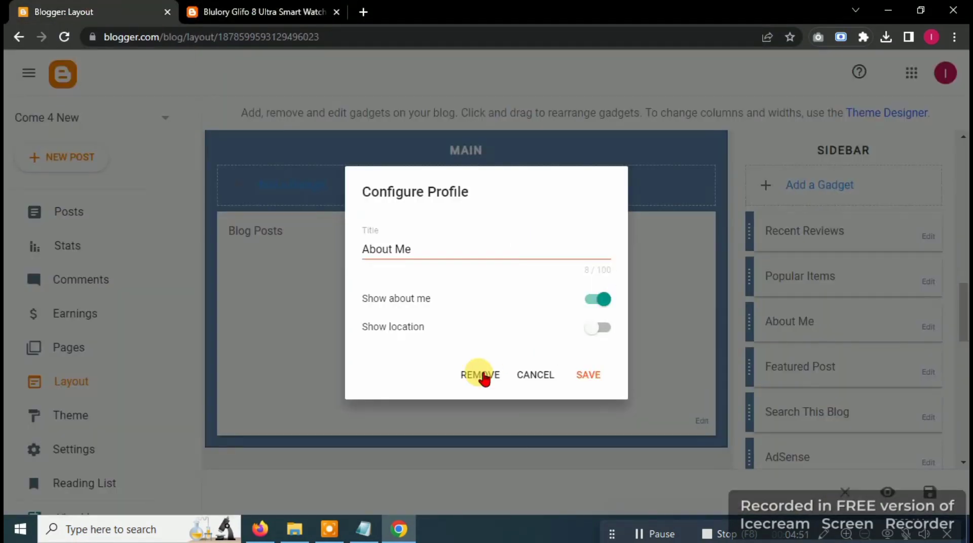
pyautogui.click(482, 375)
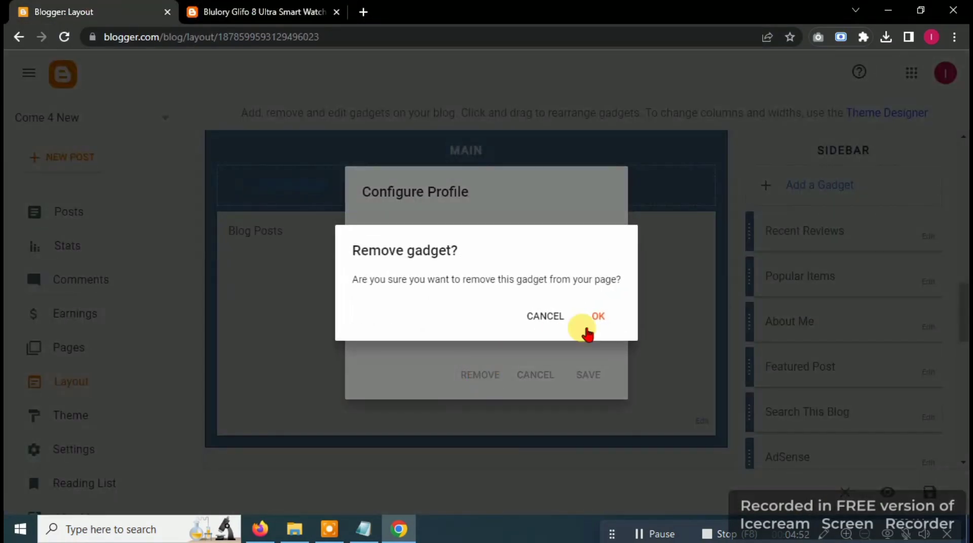
pyautogui.click(594, 327)
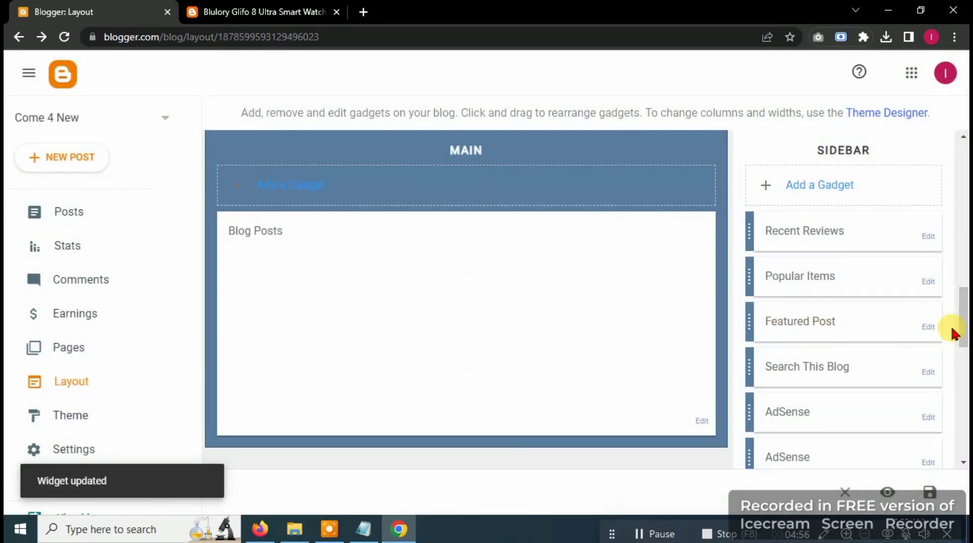
# Step: Turn off the text snippet in the sidebar's Featured Post gadget after reviewing it on the live page, and save the gadget
pyautogui.click(928, 332)
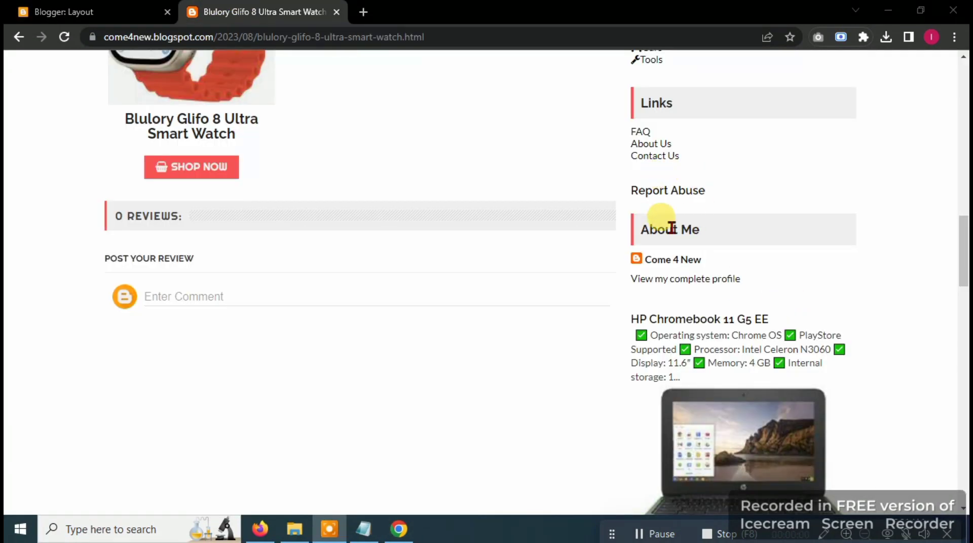
pyautogui.moveTo(963, 238); pyautogui.dragTo(963, 263)
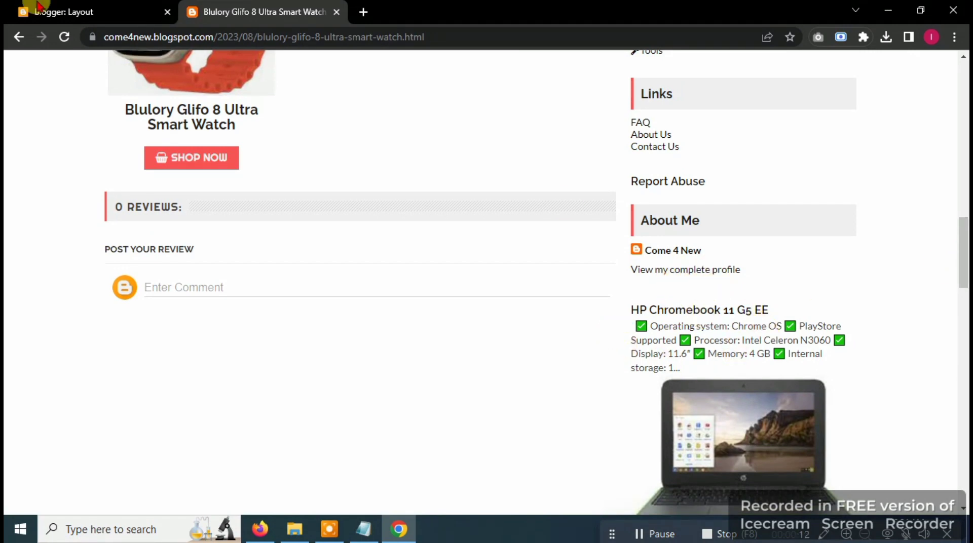
pyautogui.click(101, 6)
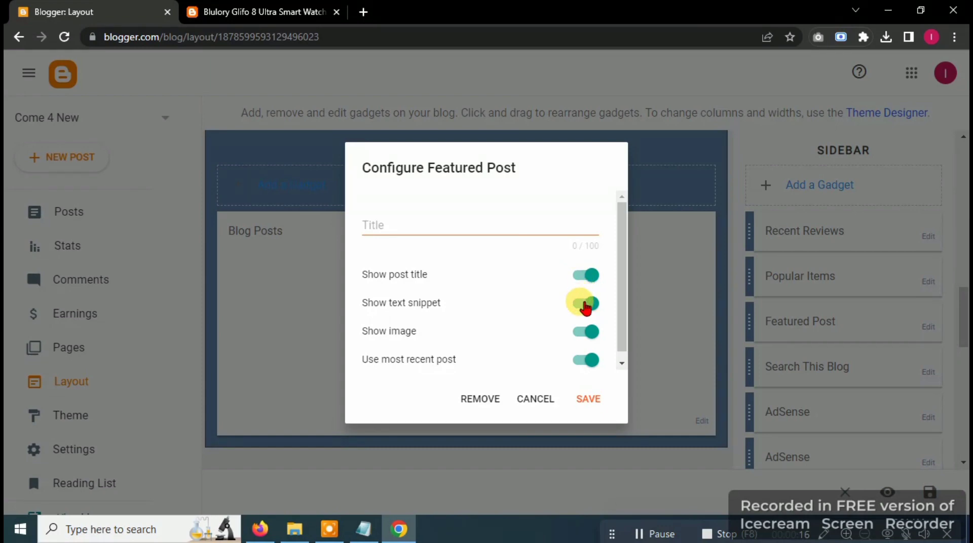
pyautogui.click(586, 344)
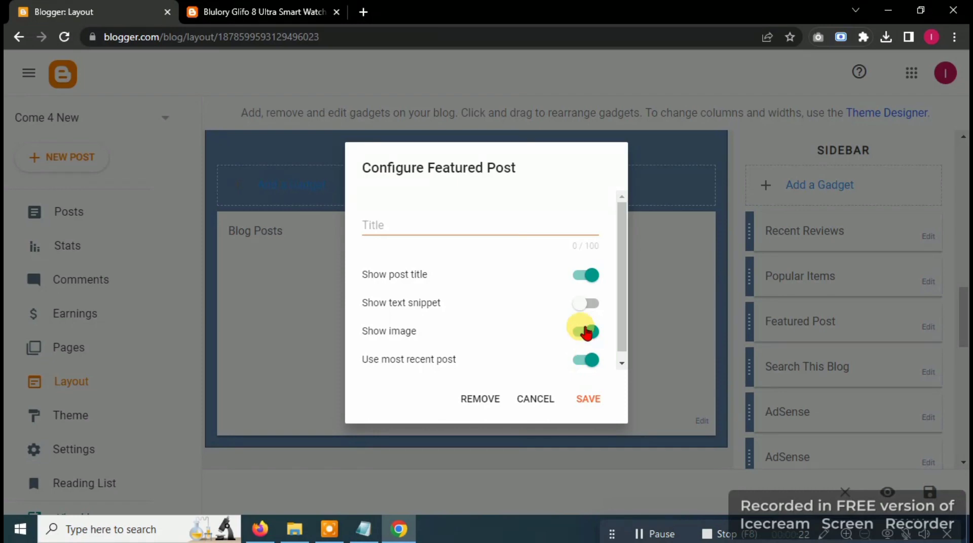
pyautogui.click(587, 415)
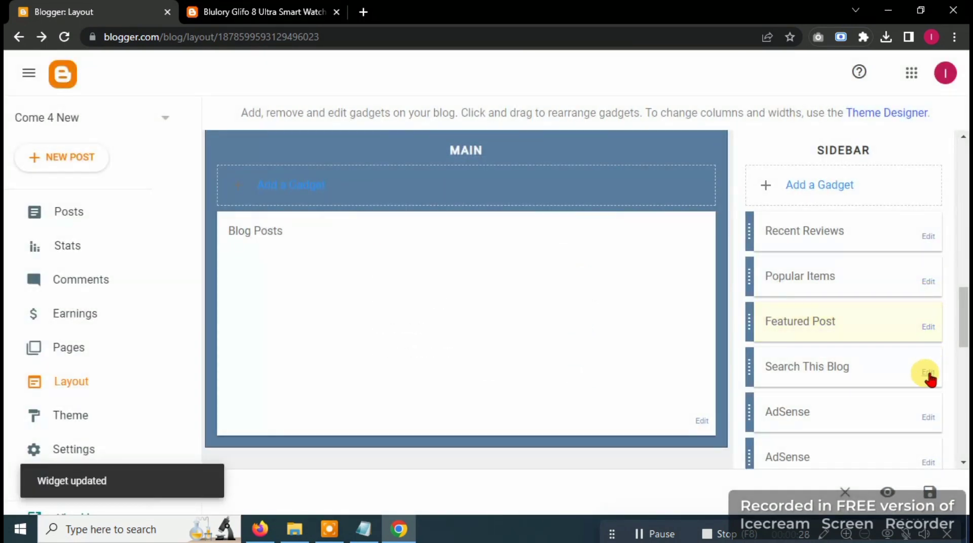
# Step: Locate the Search This Blog box on the live product page and remove its gadget from the layout's Sidebar section
pyautogui.click(275, 15)
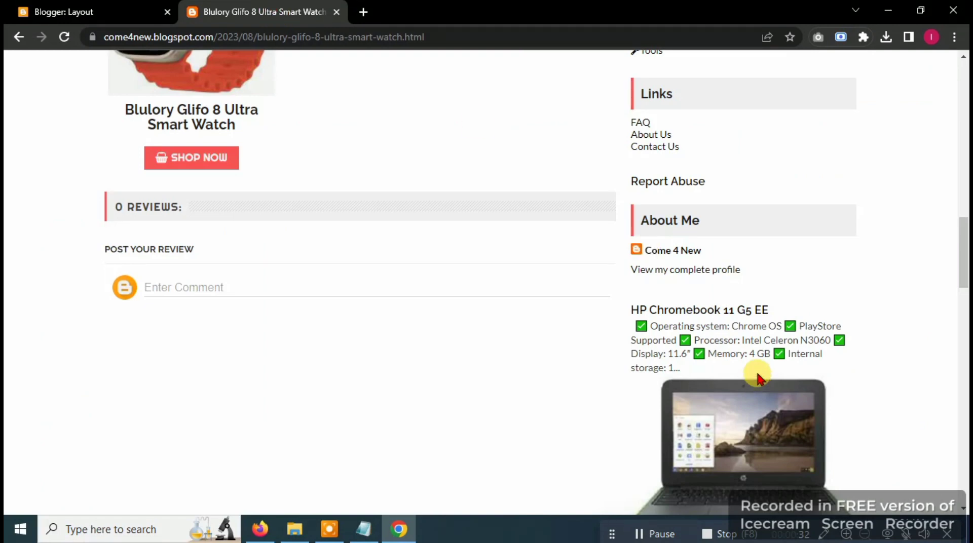
pyautogui.scroll(-6, 759, 378)
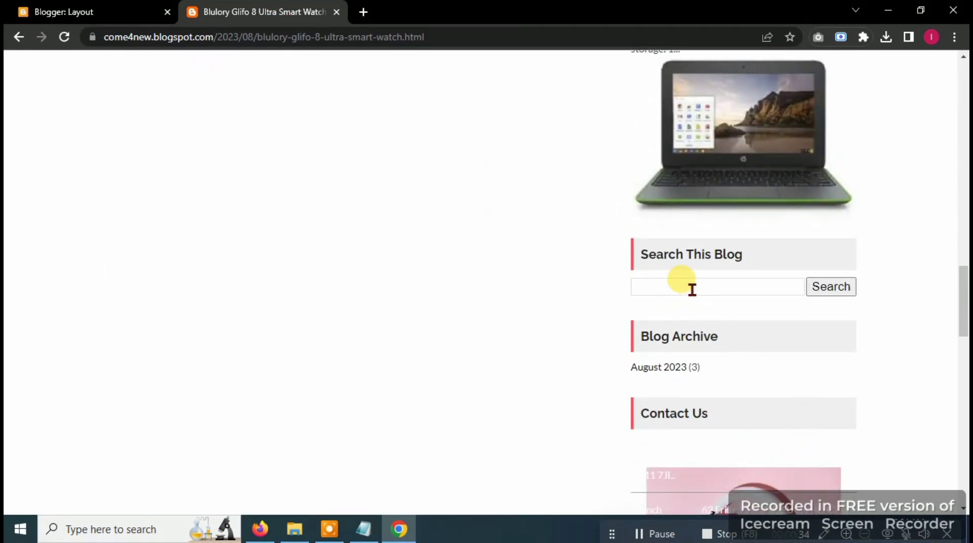
pyautogui.click(97, 12)
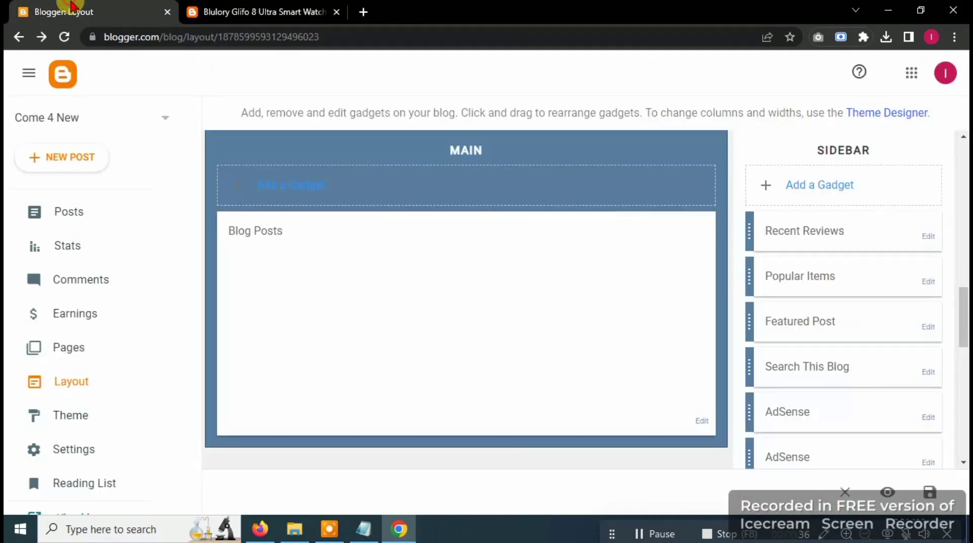
pyautogui.click(928, 375)
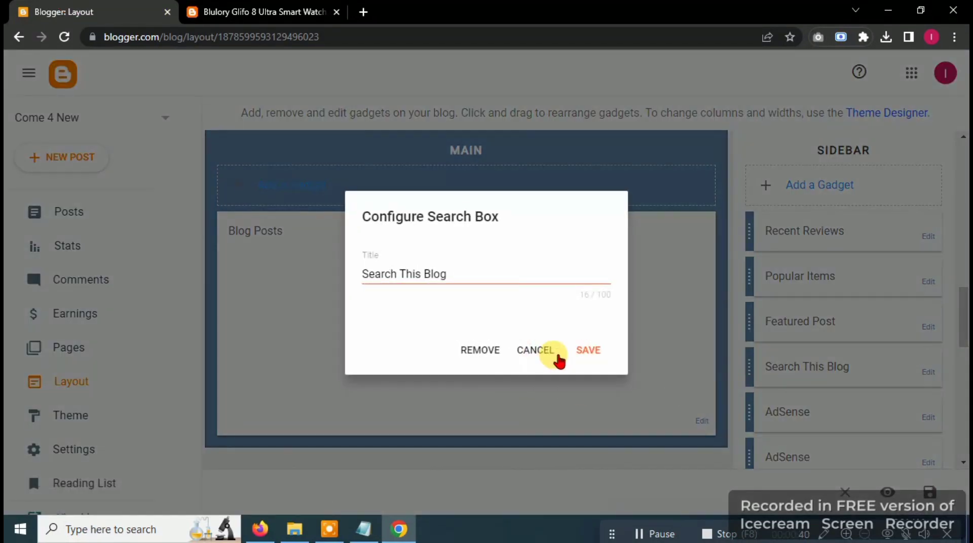
pyautogui.click(477, 350)
pyautogui.click(592, 316)
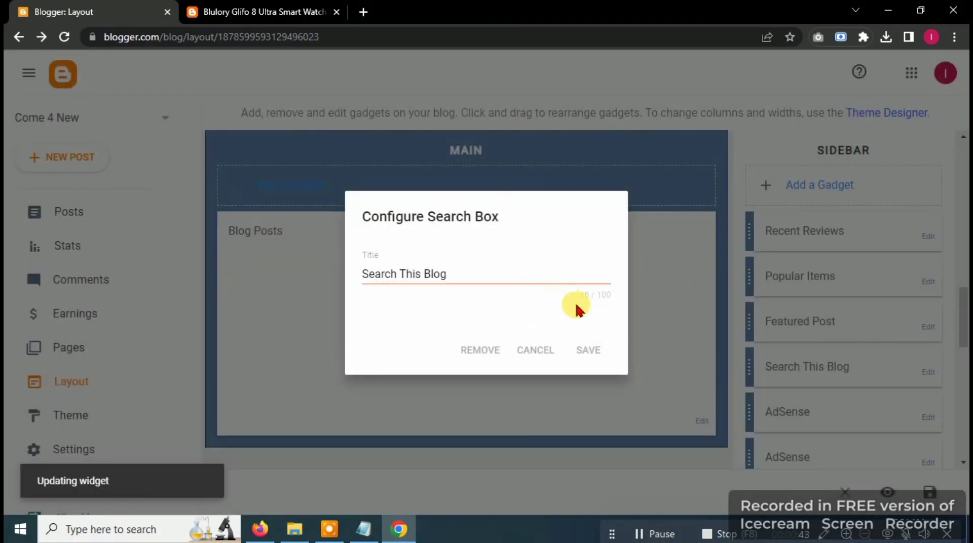
# Step: Check the live page's lower sidebar, inspect the first AdSense gadget's configuration in the Sidebar section and cancel it
pyautogui.click(275, 13)
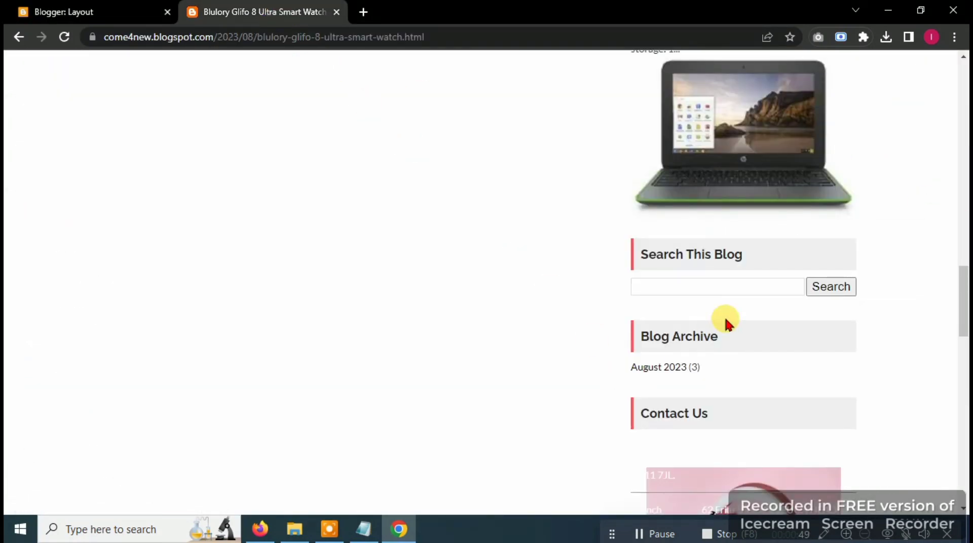
pyautogui.click(100, 6)
pyautogui.click(925, 198)
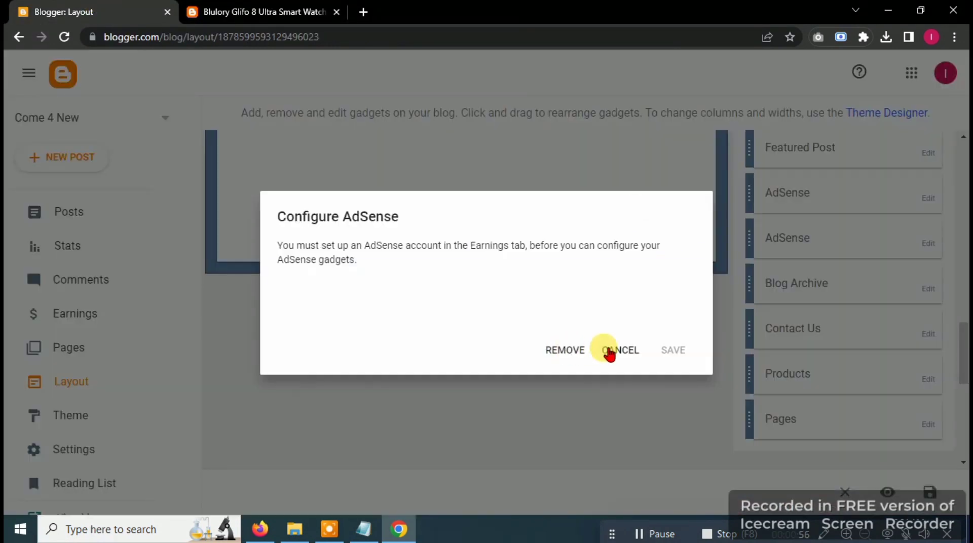
pyautogui.click(625, 352)
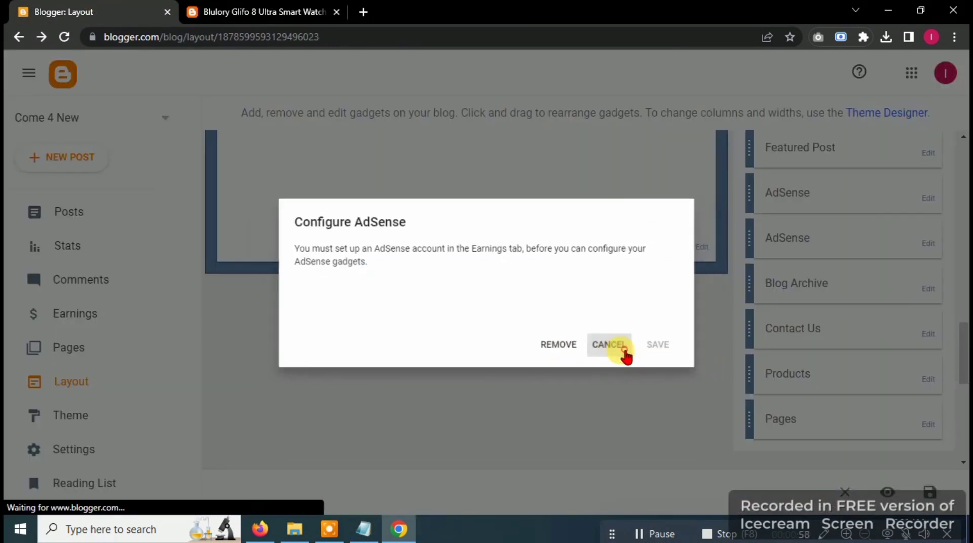
# Step: Compare the Blog Archive gadget with its block on the live page and remove it from the Sidebar section
pyautogui.click(931, 289)
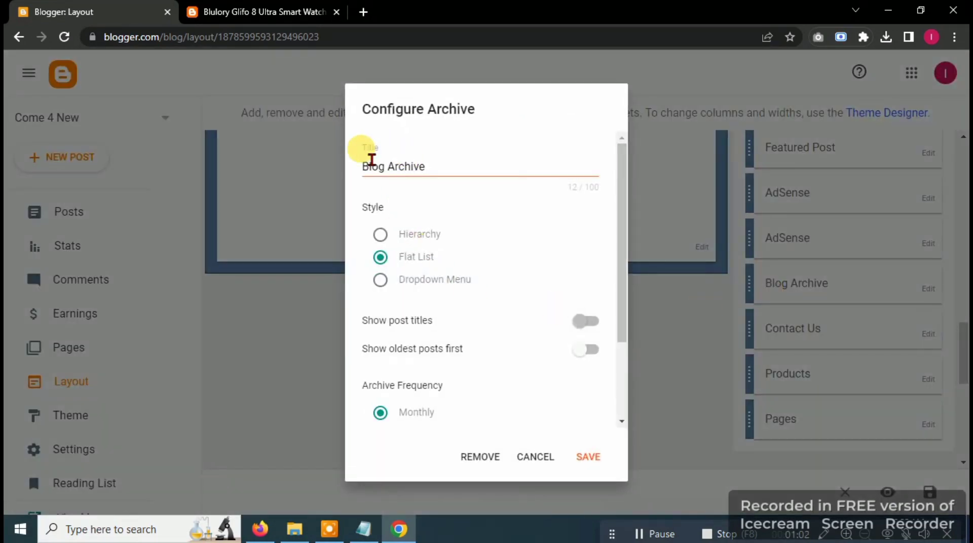
pyautogui.click(289, 7)
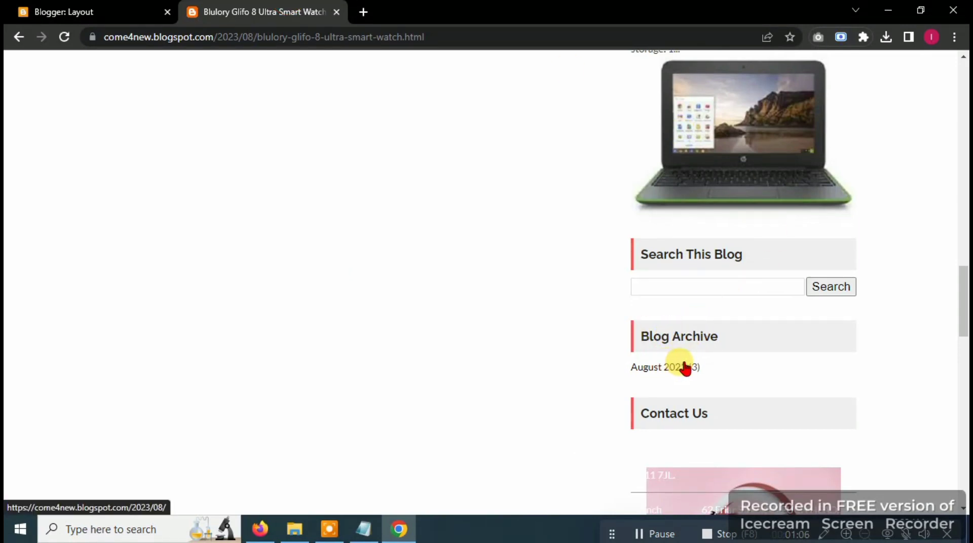
pyautogui.click(77, 7)
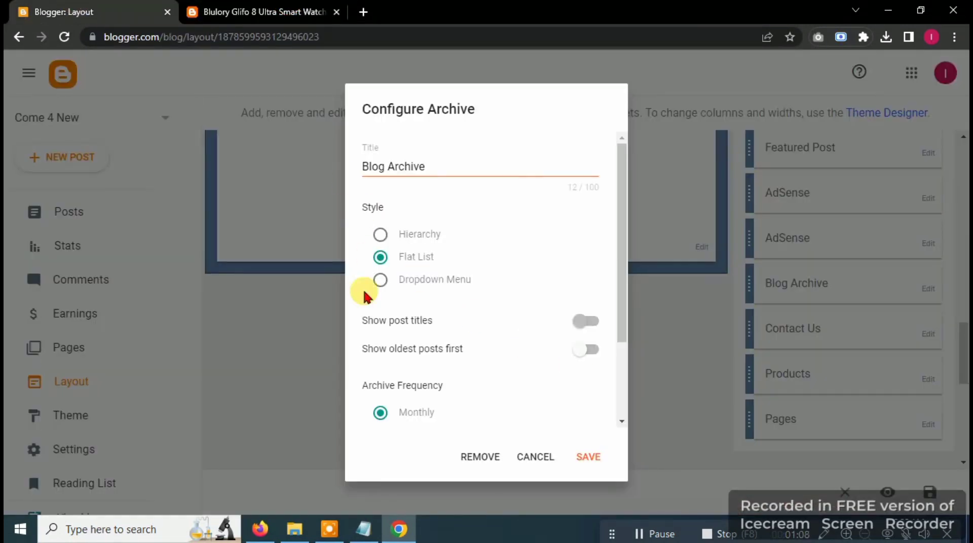
pyautogui.click(480, 457)
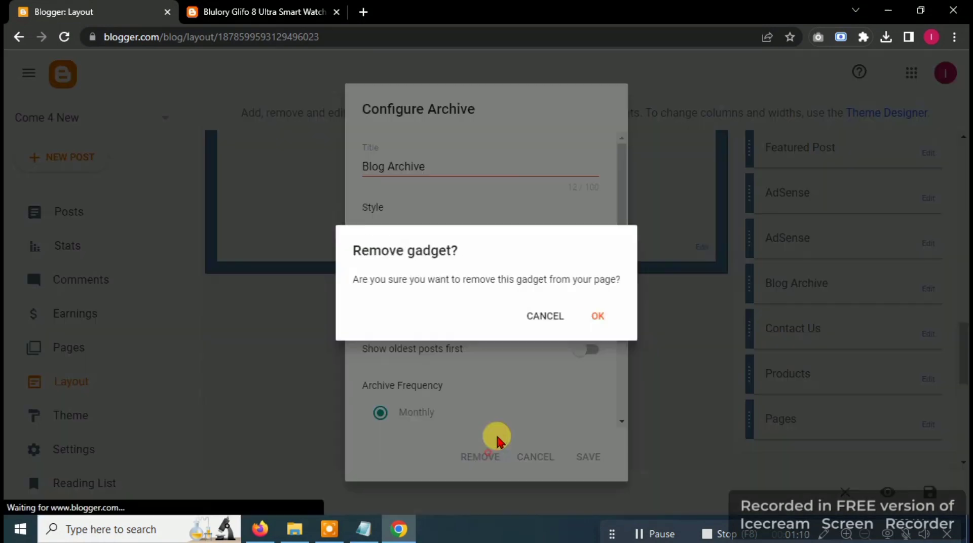
pyautogui.click(596, 317)
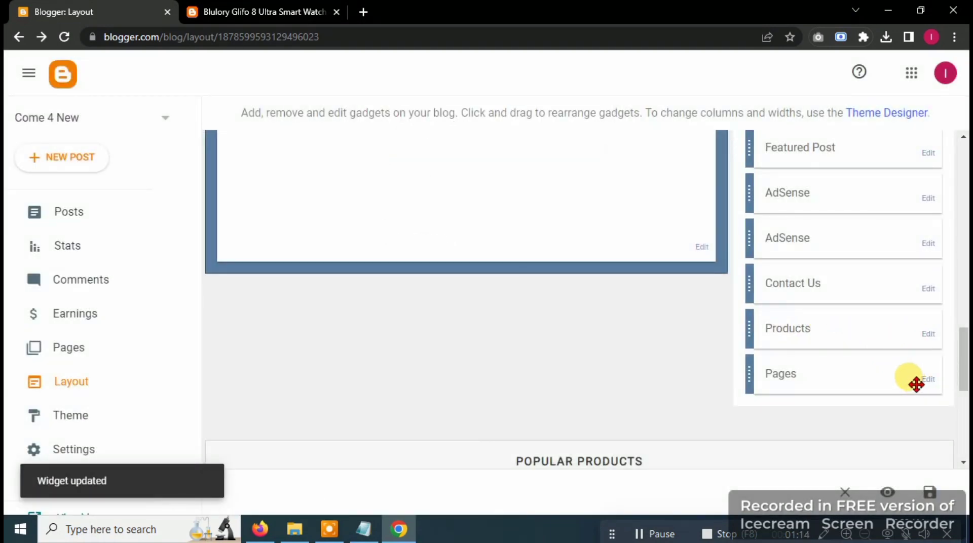
# Step: Compare the sidebar and footer Contact Us blocks on the smart watch page and remove the Contact Us gadget from the Sidebar section
pyautogui.click(259, 11)
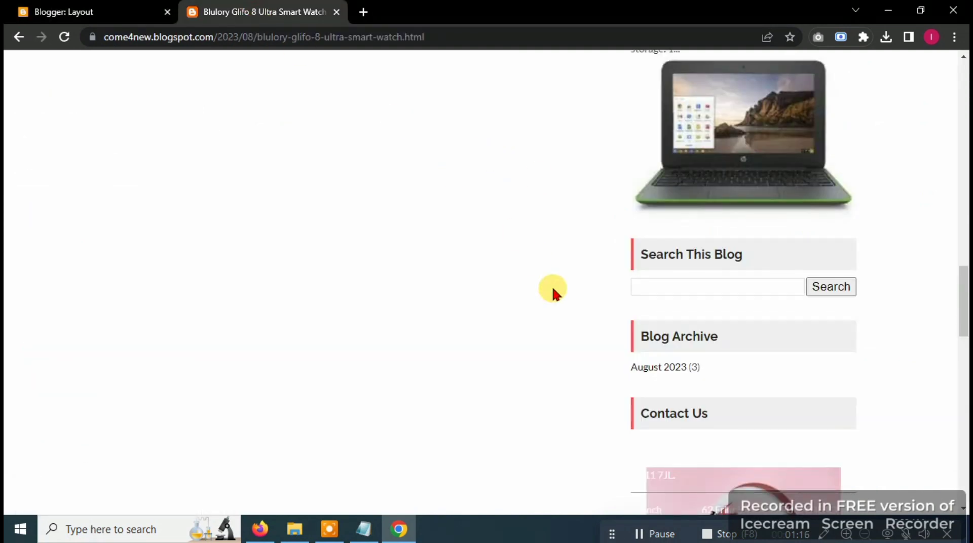
pyautogui.scroll(-5, 552, 291)
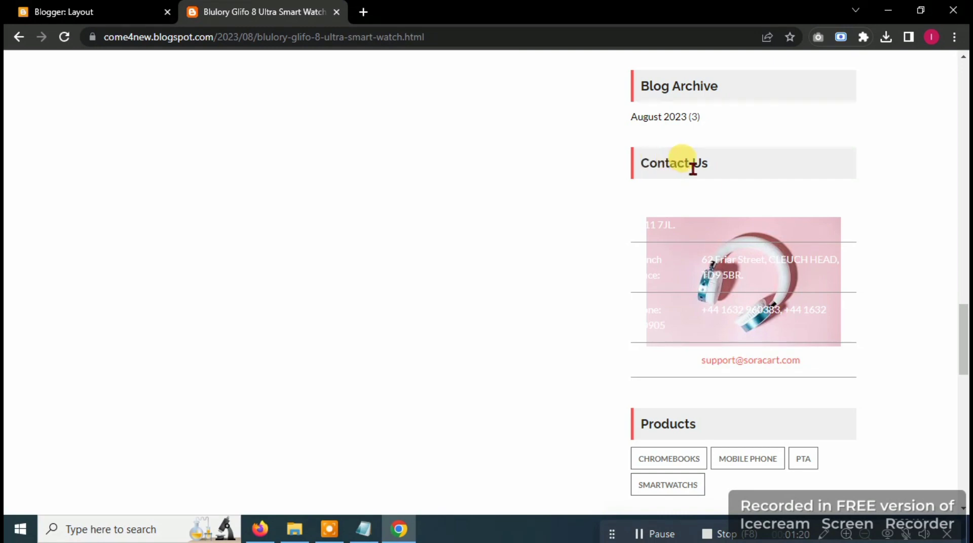
pyautogui.scroll(-8, 256, 282)
pyautogui.scroll(-6, 603, 289)
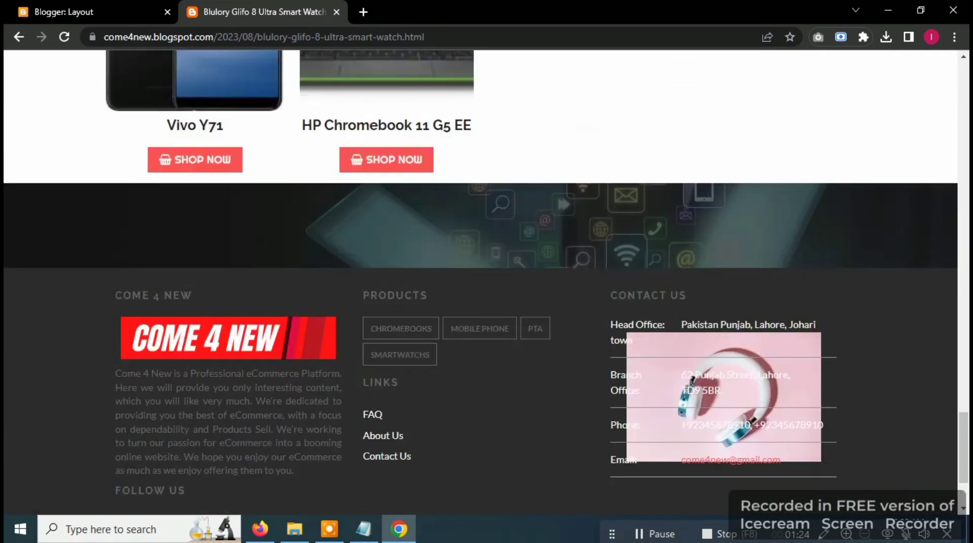
pyautogui.scroll(13, 481, 282)
pyautogui.scroll(-2, 481, 282)
pyautogui.scroll(-1, 678, 169)
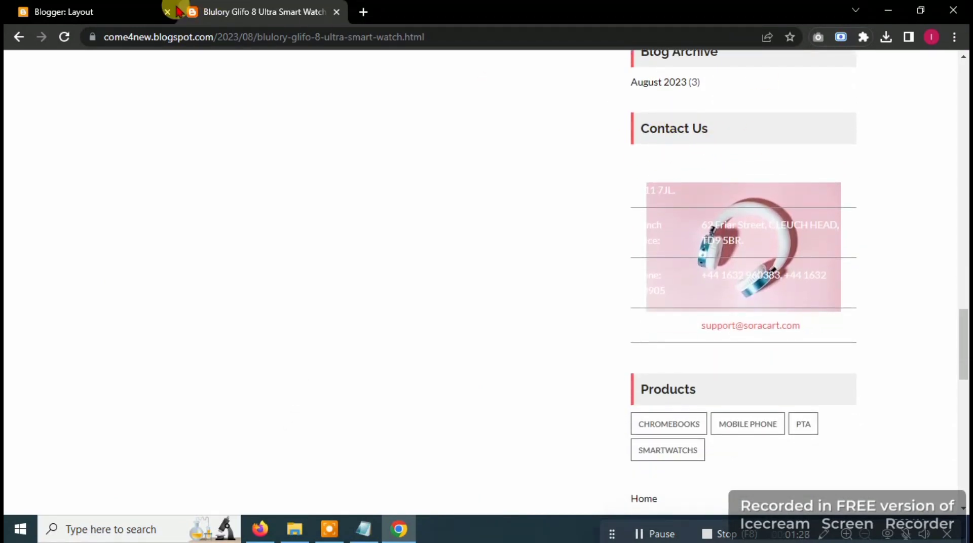
pyautogui.click(139, 7)
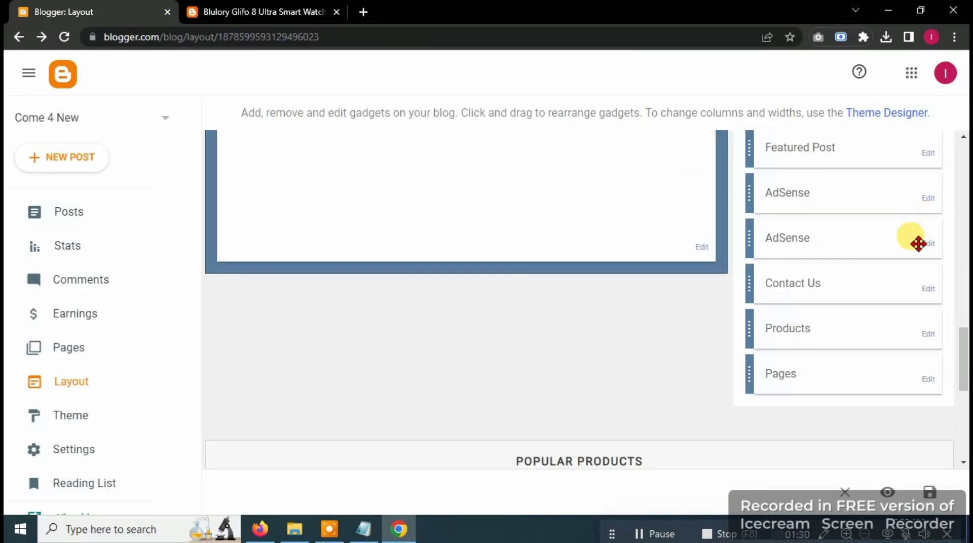
pyautogui.click(927, 292)
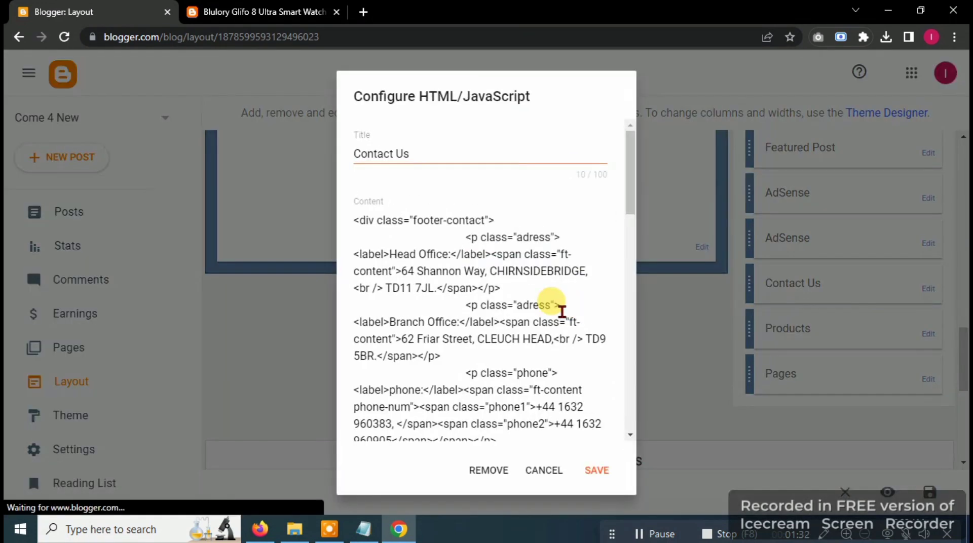
pyautogui.click(489, 469)
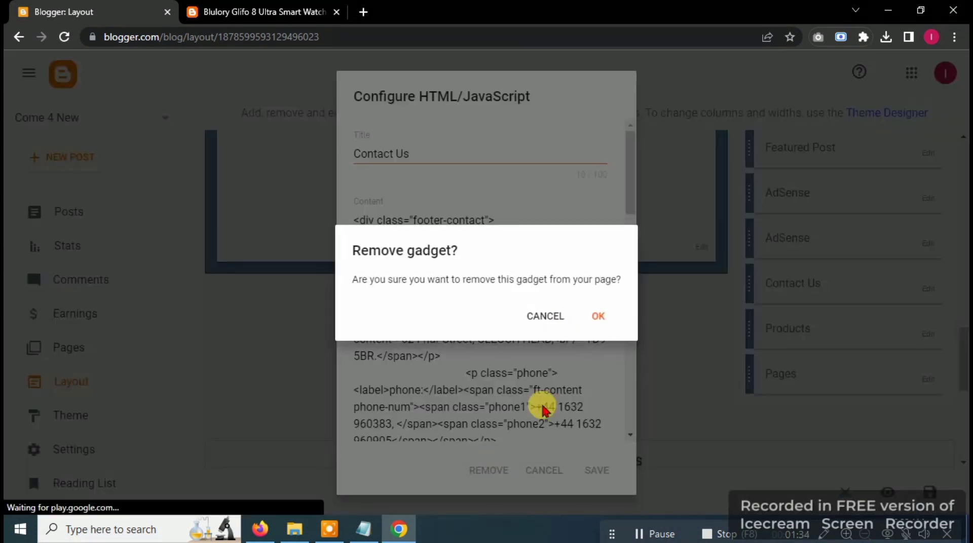
pyautogui.click(598, 315)
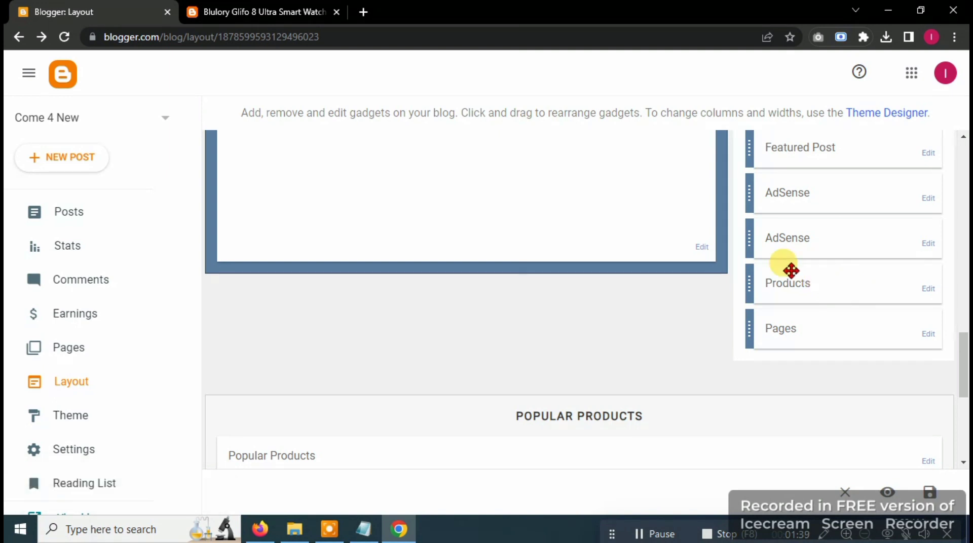
# Step: Compare the Products and Home link blocks on the live smart watch page with the layout and remove the Pages gadget from the Sidebar section
pyautogui.click(250, 13)
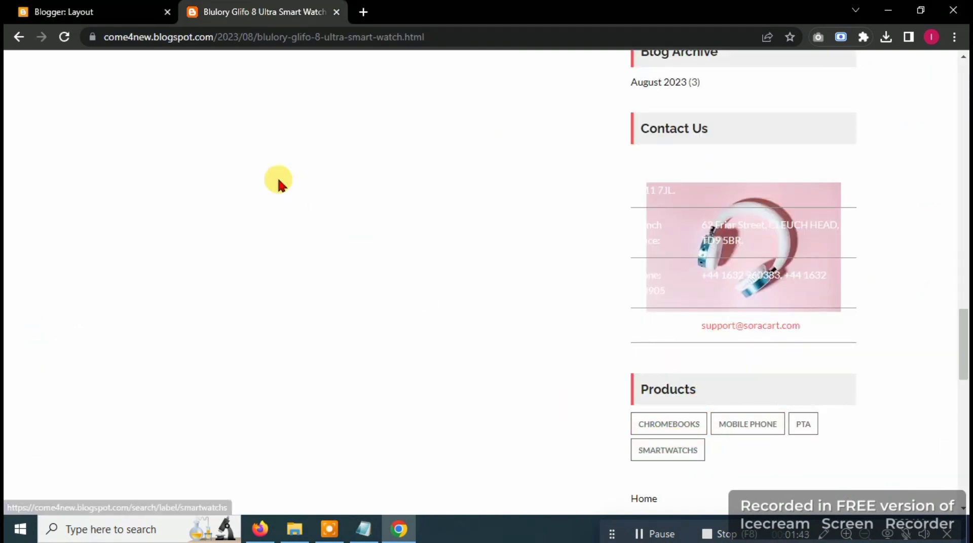
pyautogui.click(114, 7)
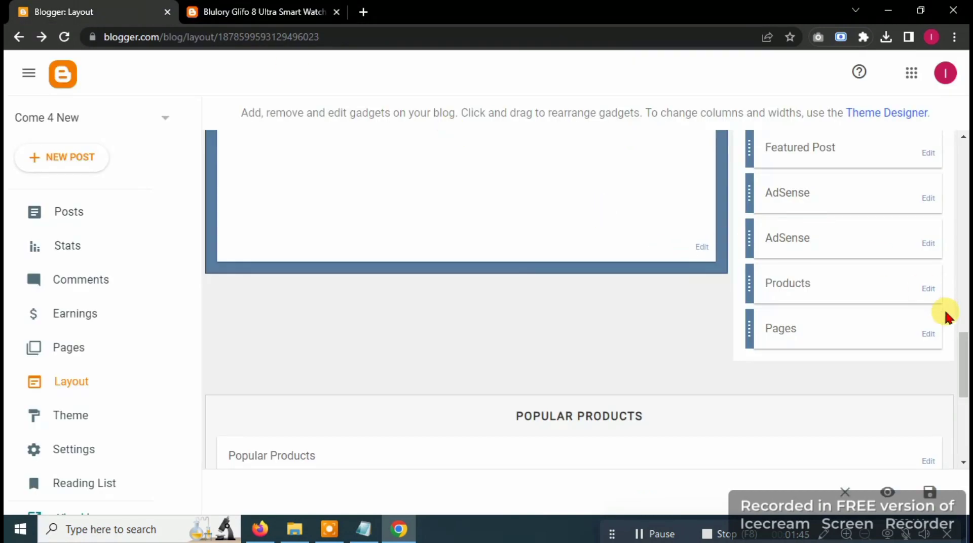
pyautogui.click(307, 14)
pyautogui.scroll(-5, 781, 482)
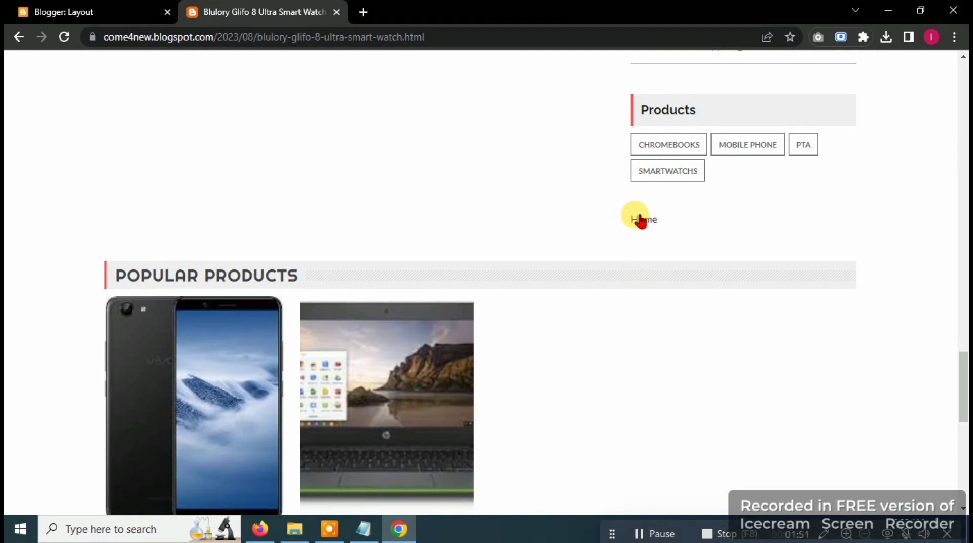
pyautogui.click(151, 7)
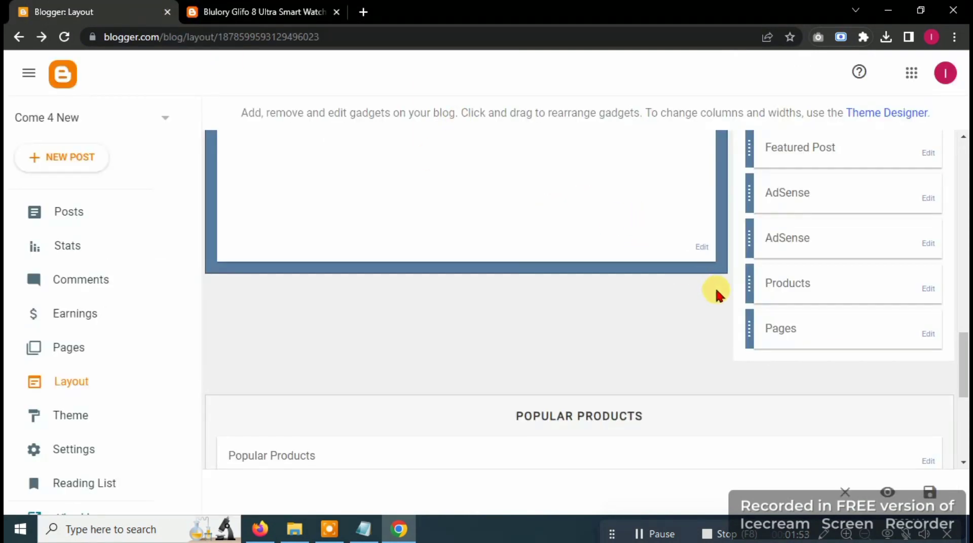
pyautogui.click(928, 335)
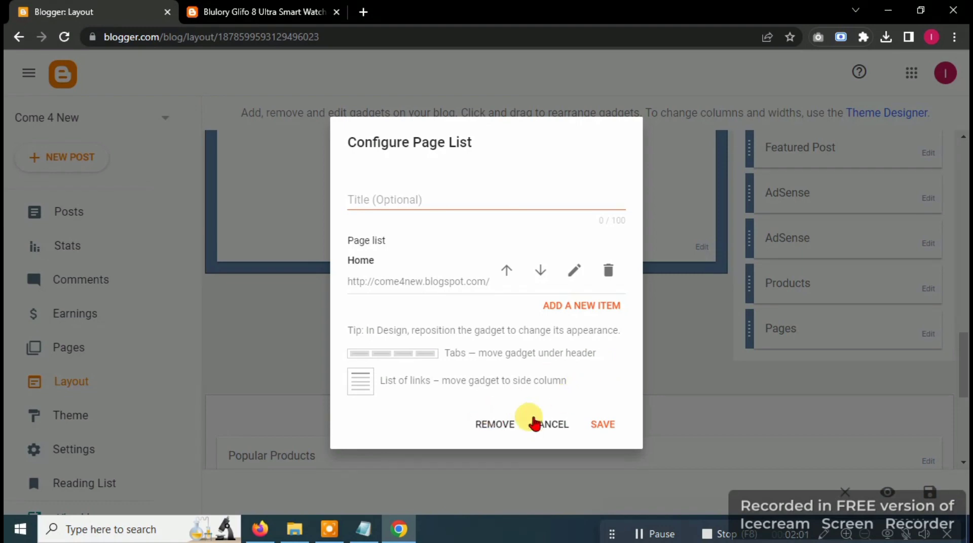
pyautogui.click(493, 424)
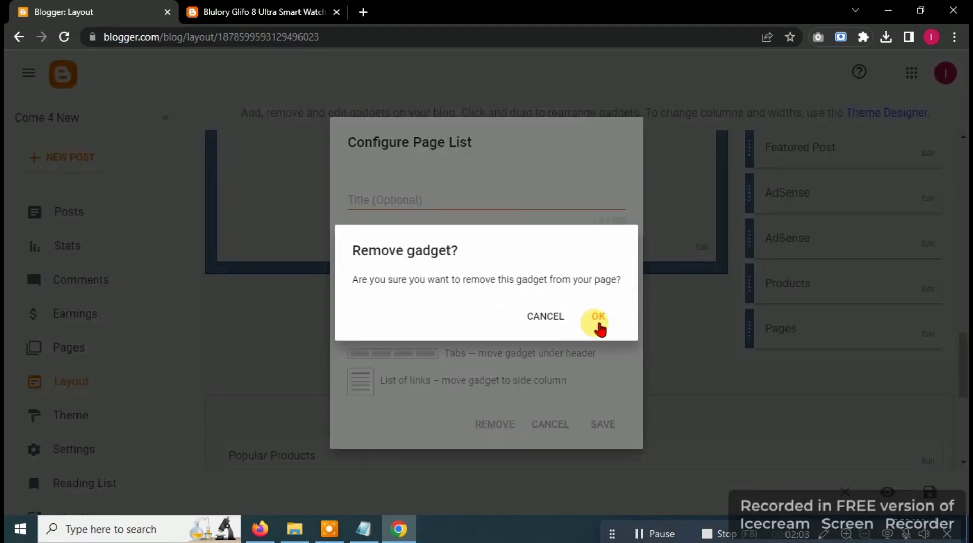
pyautogui.click(599, 326)
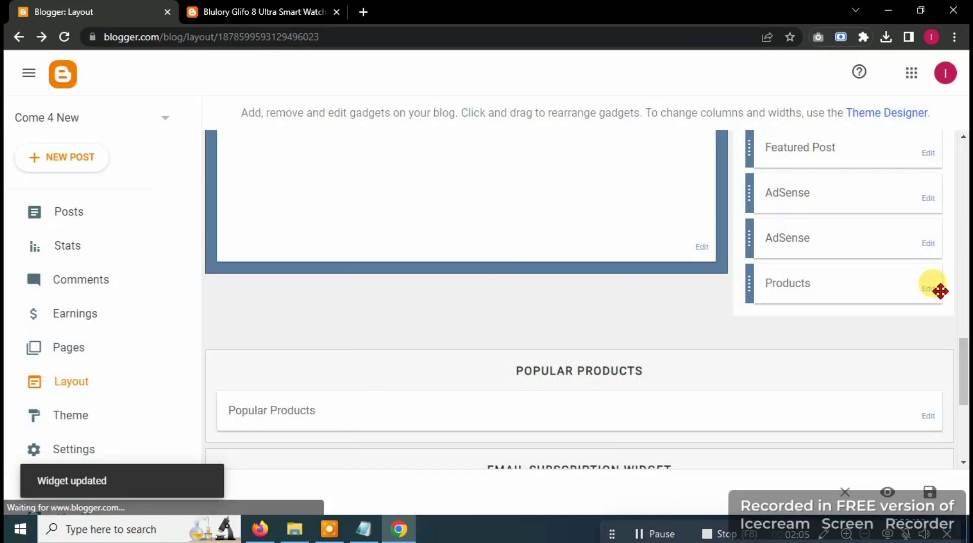
# Step: Turn off snippets in the Popular Products gadget of the layout's Popular Products section and save it
pyautogui.scroll(-3, 493, 265)
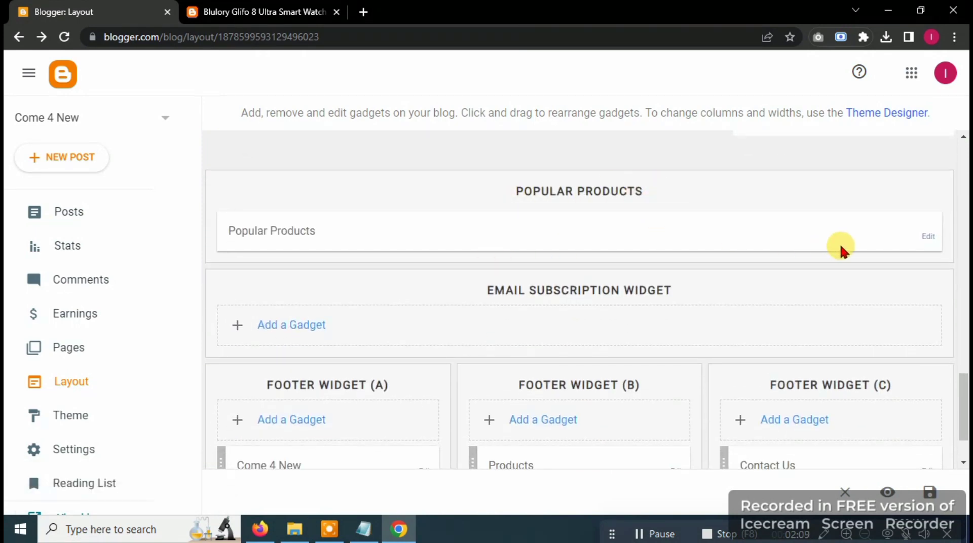
pyautogui.click(926, 235)
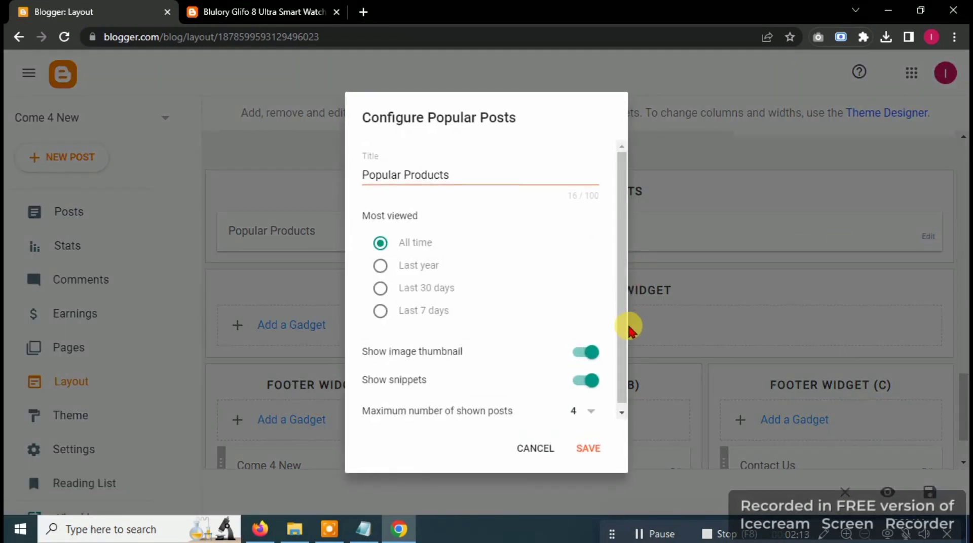
pyautogui.scroll(-1, 626, 322)
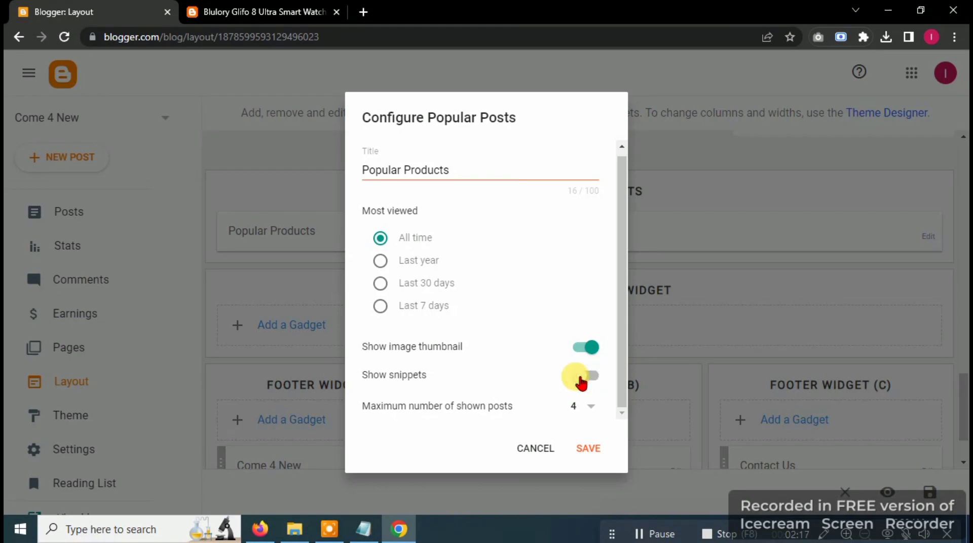
pyautogui.click(591, 448)
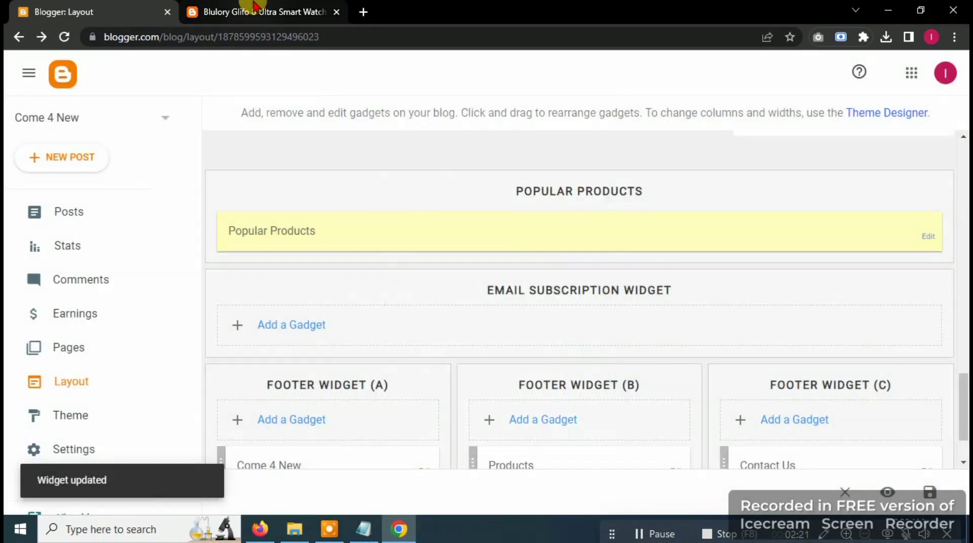
# Step: Reload the live smart watch page and check its sidebar against the removed gadgets
pyautogui.click(255, 8)
pyautogui.scroll(20, 364, 292)
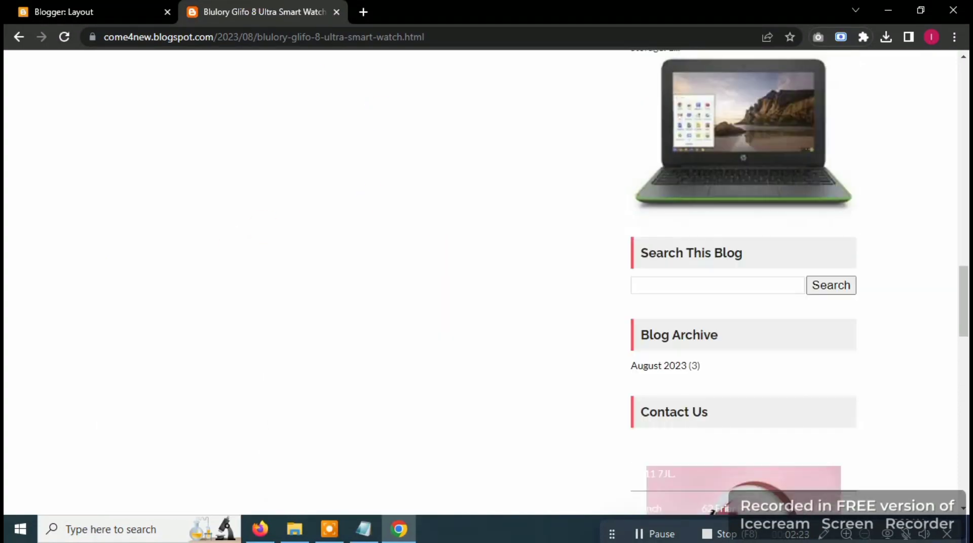
pyautogui.scroll(8, 740, 192)
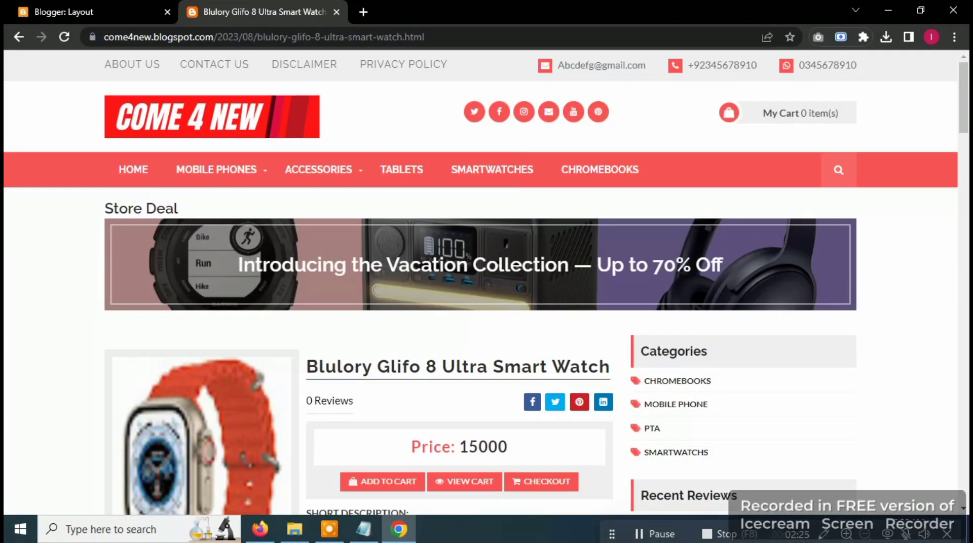
pyautogui.scroll(-6, 740, 193)
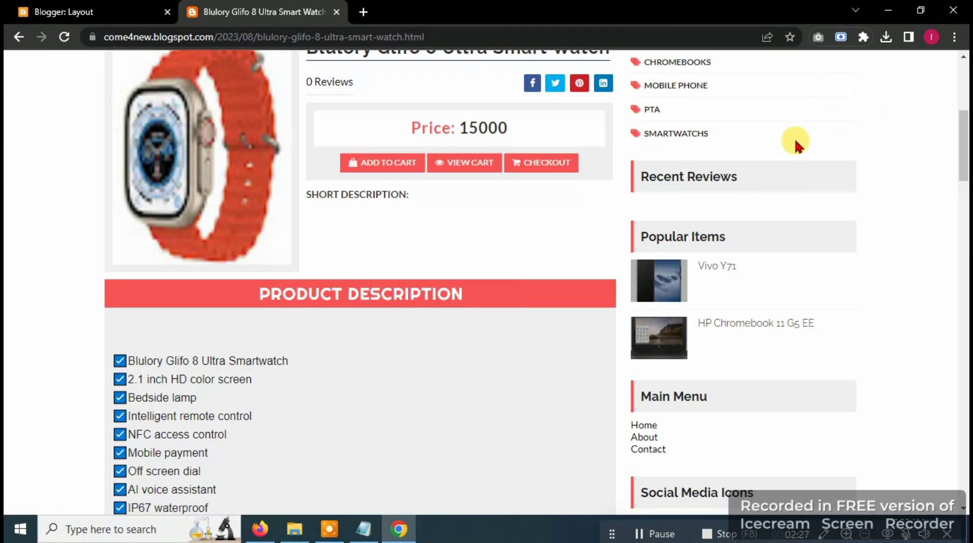
pyautogui.moveTo(964, 164); pyautogui.dragTo(963, 45)
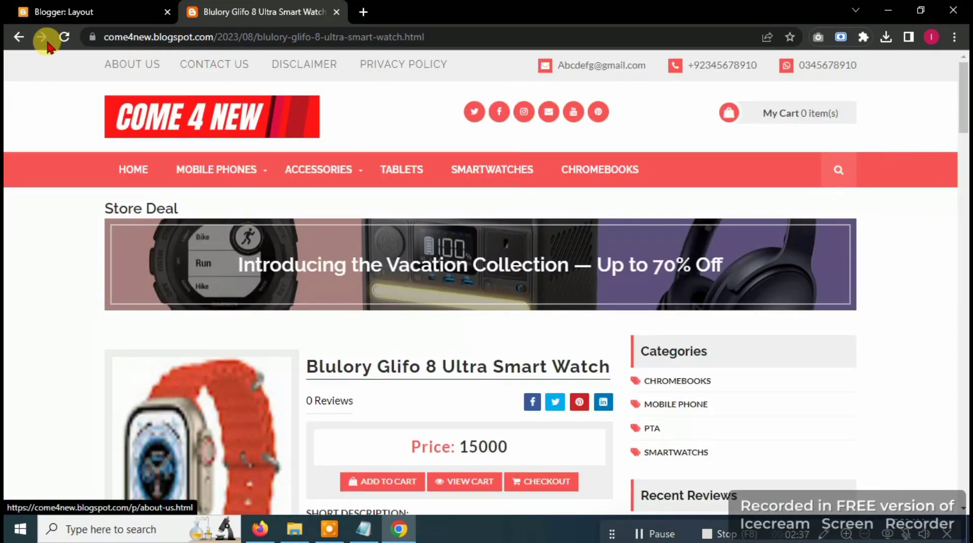
pyautogui.click(64, 37)
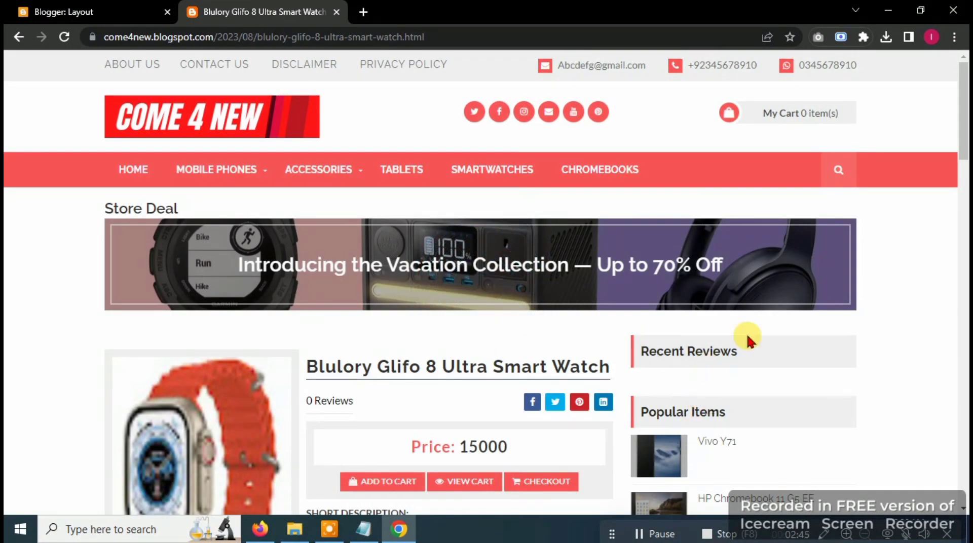
pyautogui.moveTo(962, 128)
pyautogui.mouseDown()
pyautogui.moveTo(963, 244)
pyautogui.moveTo(963, 119)
pyautogui.moveTo(963, 141)
pyautogui.mouseUp()
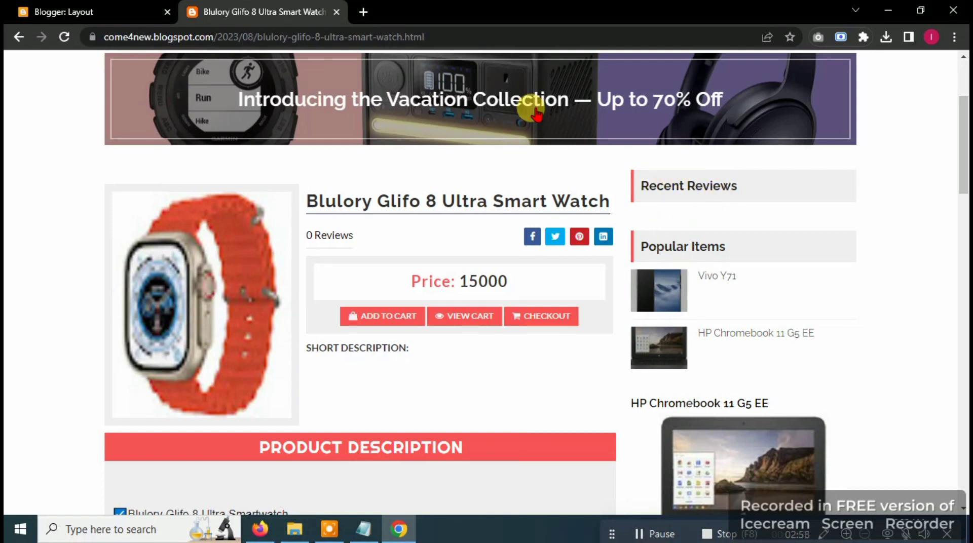
# Step: Inspect the configurations of the Recent Reviews and Products gadgets in the layout's Sidebar section, cancelling each one
pyautogui.click(102, 11)
pyautogui.moveTo(965, 402); pyautogui.dragTo(962, 327)
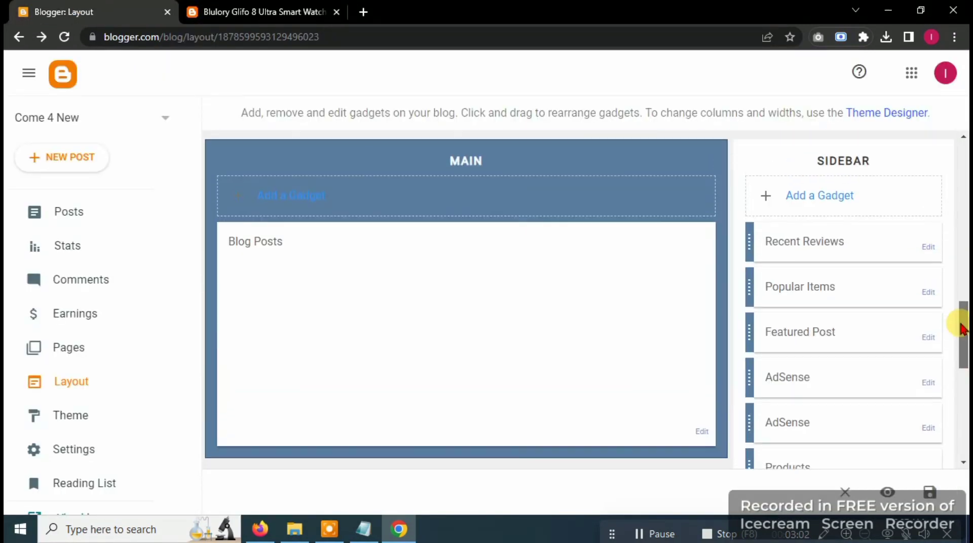
pyautogui.click(929, 223)
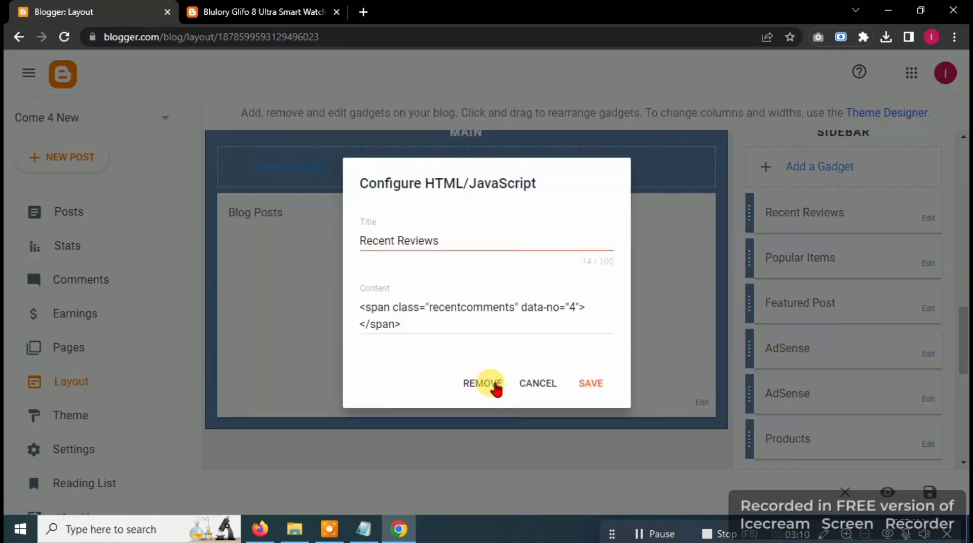
pyautogui.click(529, 390)
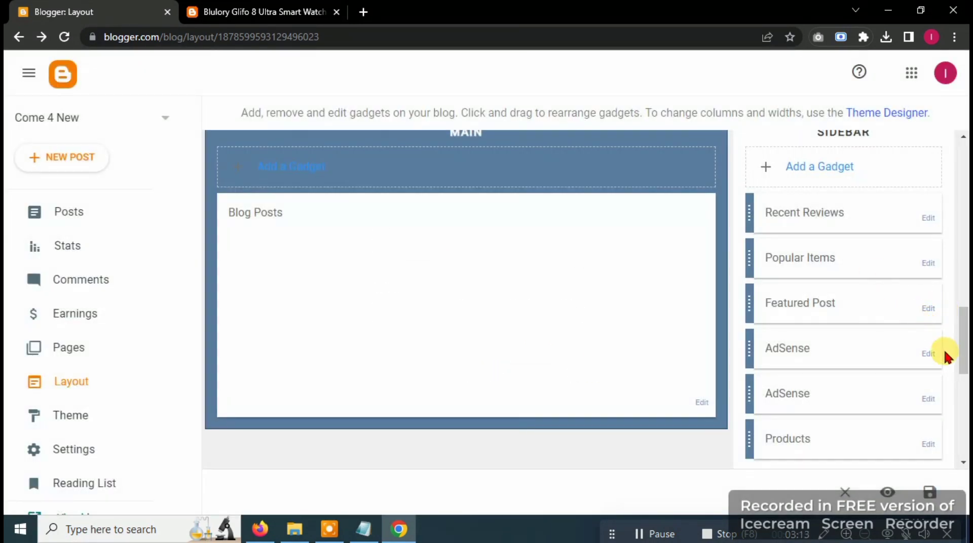
pyautogui.click(927, 446)
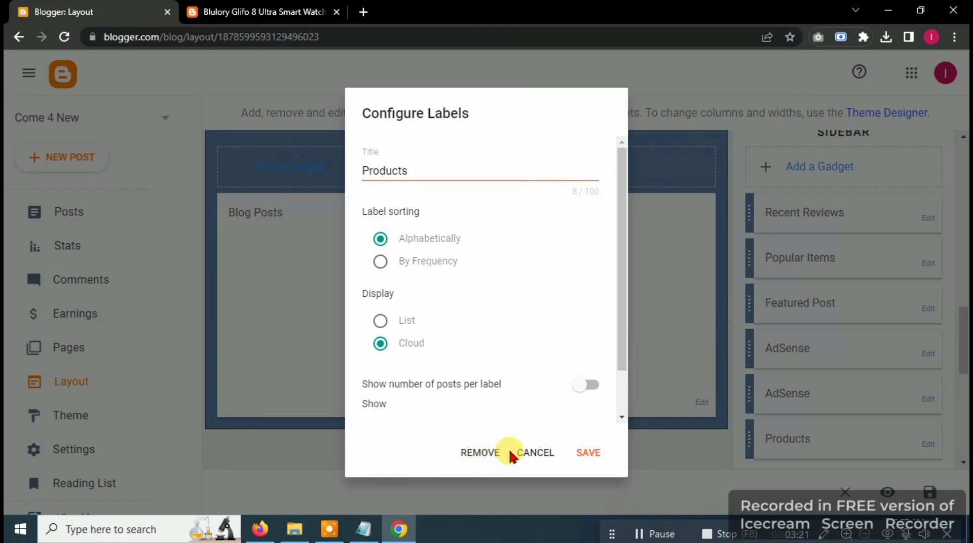
pyautogui.click(529, 455)
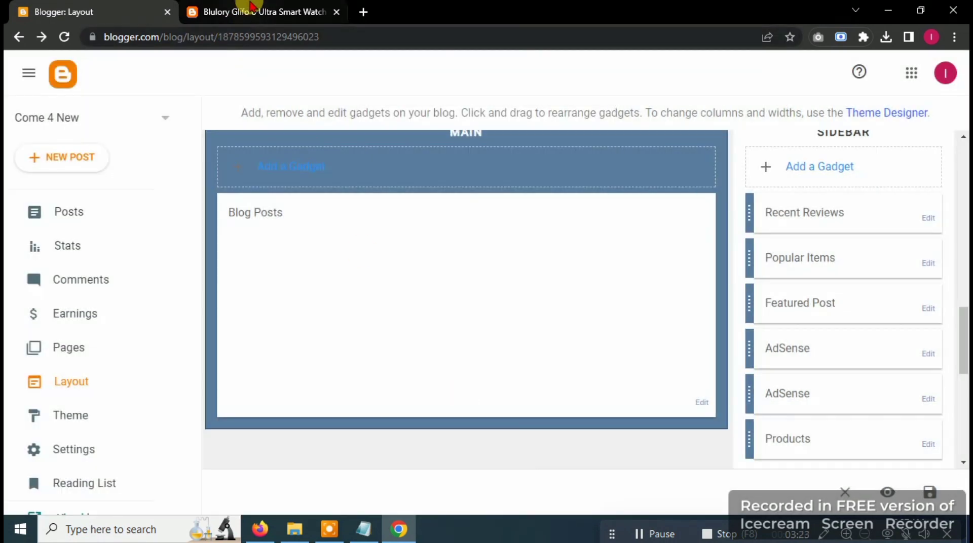
# Step: Review the live smart watch page from the product details down to the footer and back
pyautogui.click(252, 7)
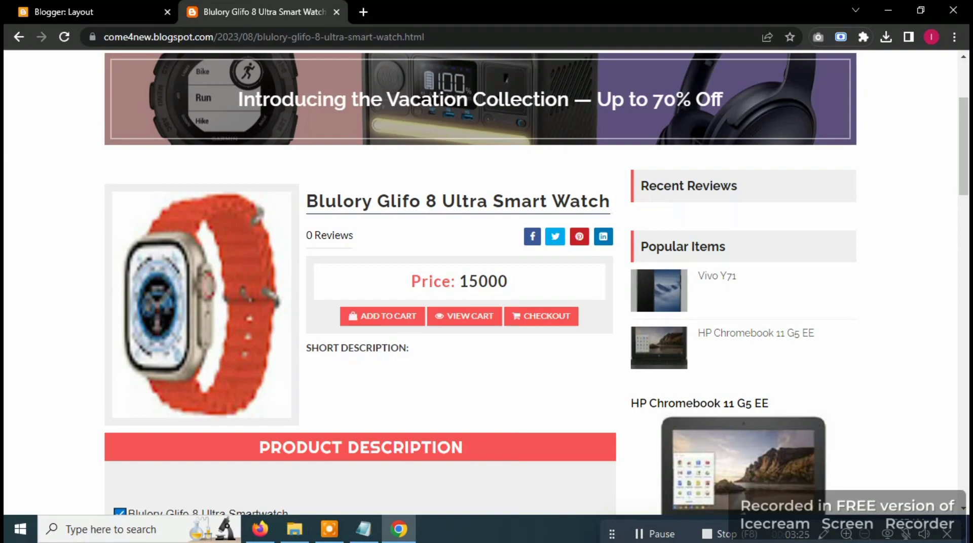
pyautogui.scroll(-9, 487, 281)
pyautogui.scroll(9, 486, 282)
pyautogui.scroll(-15, 486, 281)
pyautogui.scroll(-8, 487, 281)
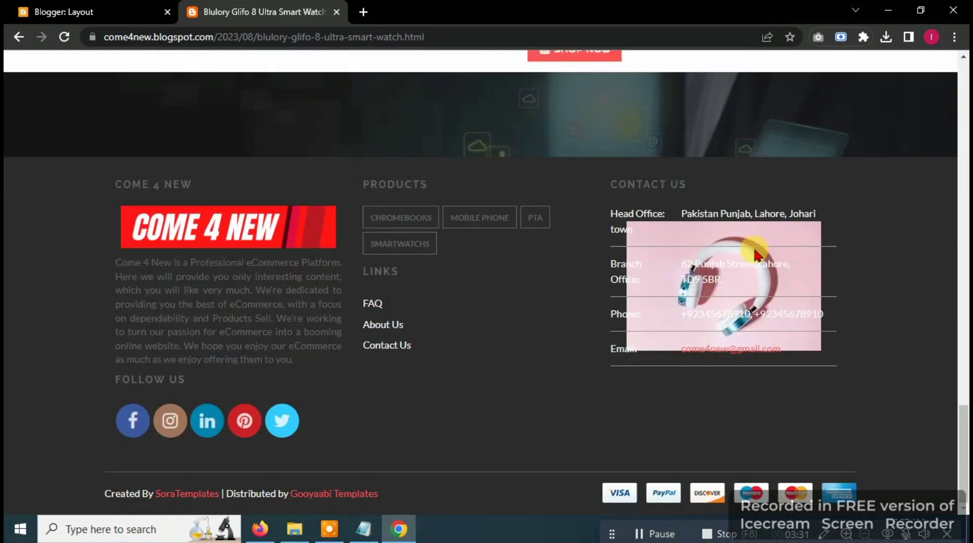
pyautogui.scroll(20, 767, 200)
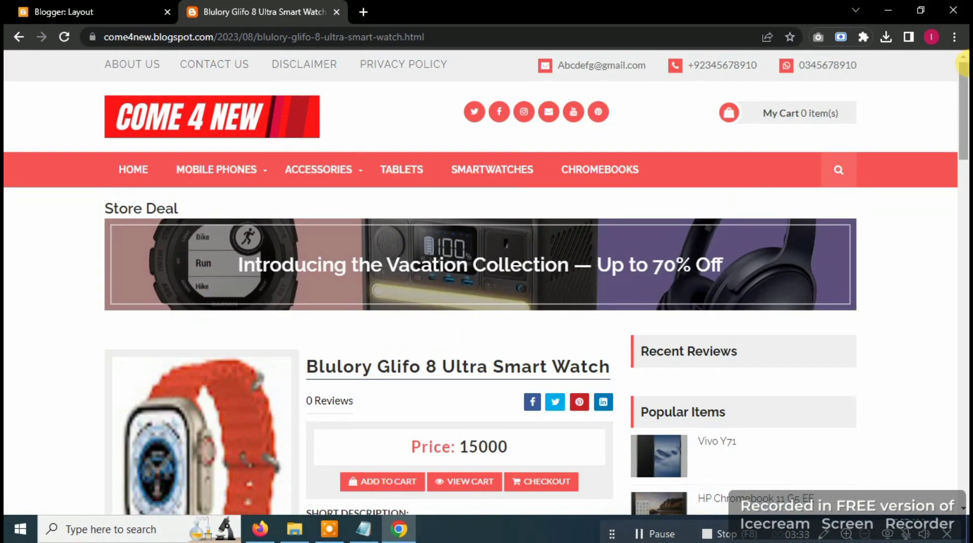
# Step: Add the Blulory Glifo 8 Ultra Smart Watch to the cart, open the checkout and look through that page
pyautogui.moveTo(961, 102); pyautogui.dragTo(962, 157)
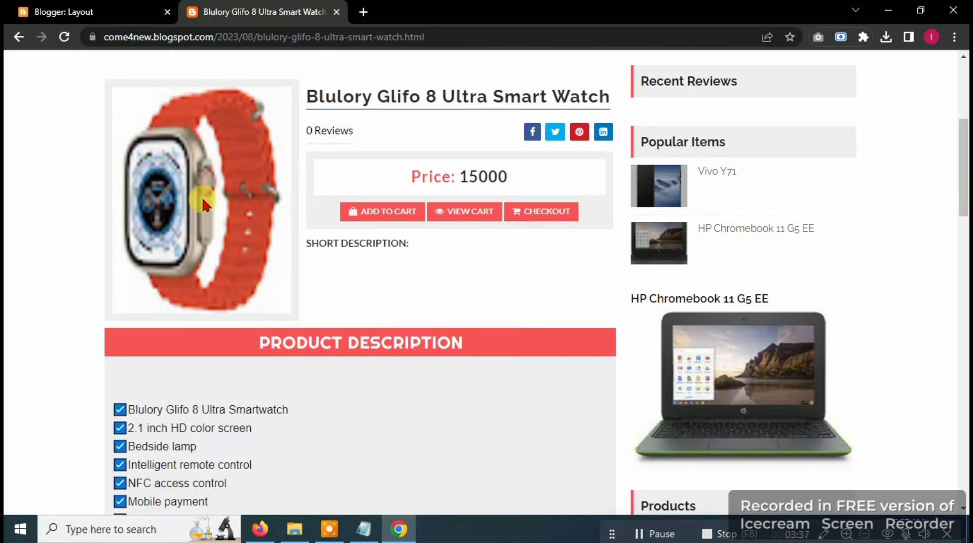
pyautogui.click(377, 213)
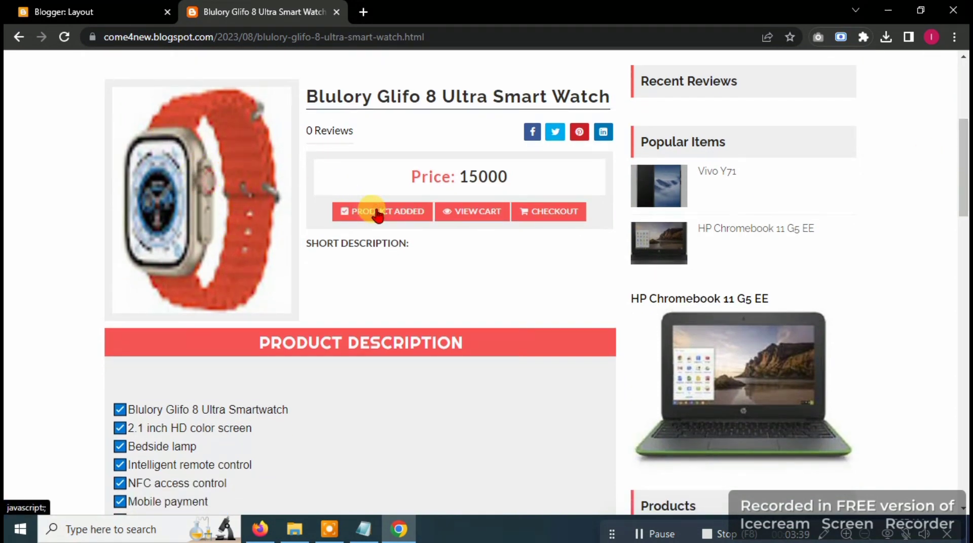
pyautogui.click(527, 217)
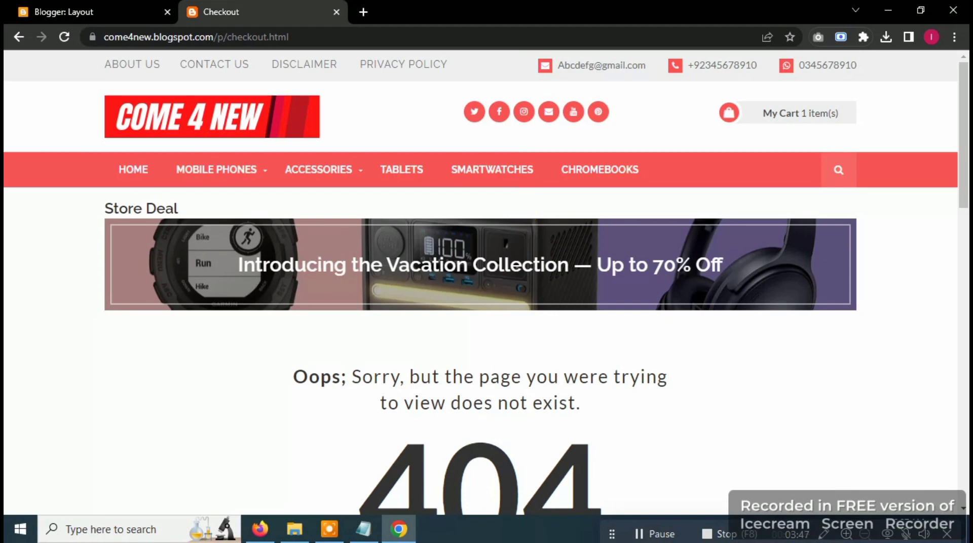
pyautogui.scroll(-8, 525, 213)
pyautogui.scroll(6, 525, 213)
pyautogui.scroll(2, 526, 213)
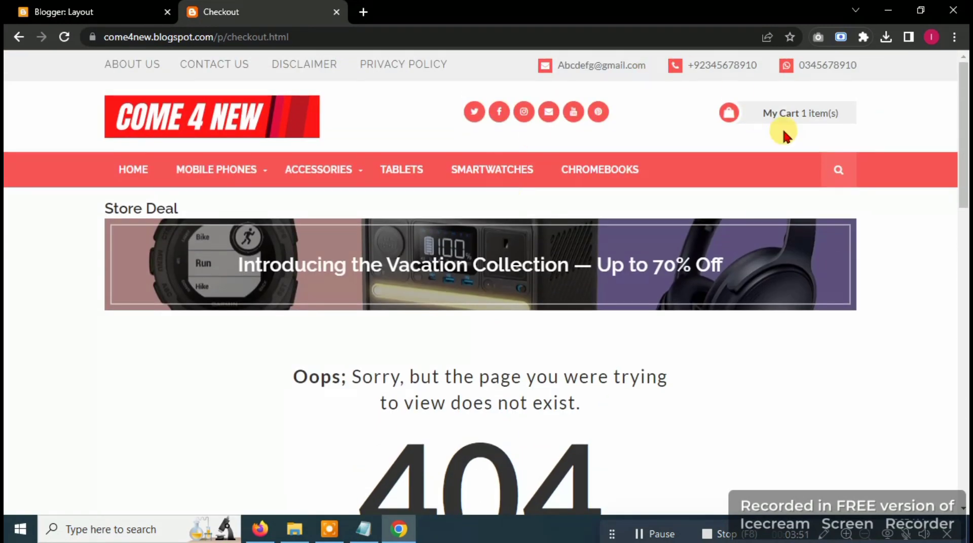
pyautogui.moveTo(961, 101)
pyautogui.mouseDown()
pyautogui.moveTo(963, 147)
pyautogui.moveTo(962, 87)
pyautogui.mouseUp()
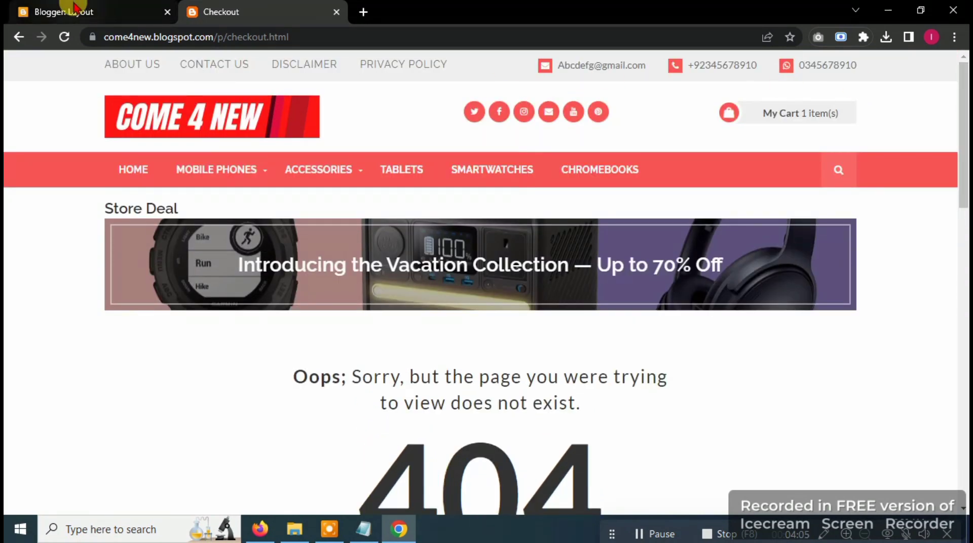